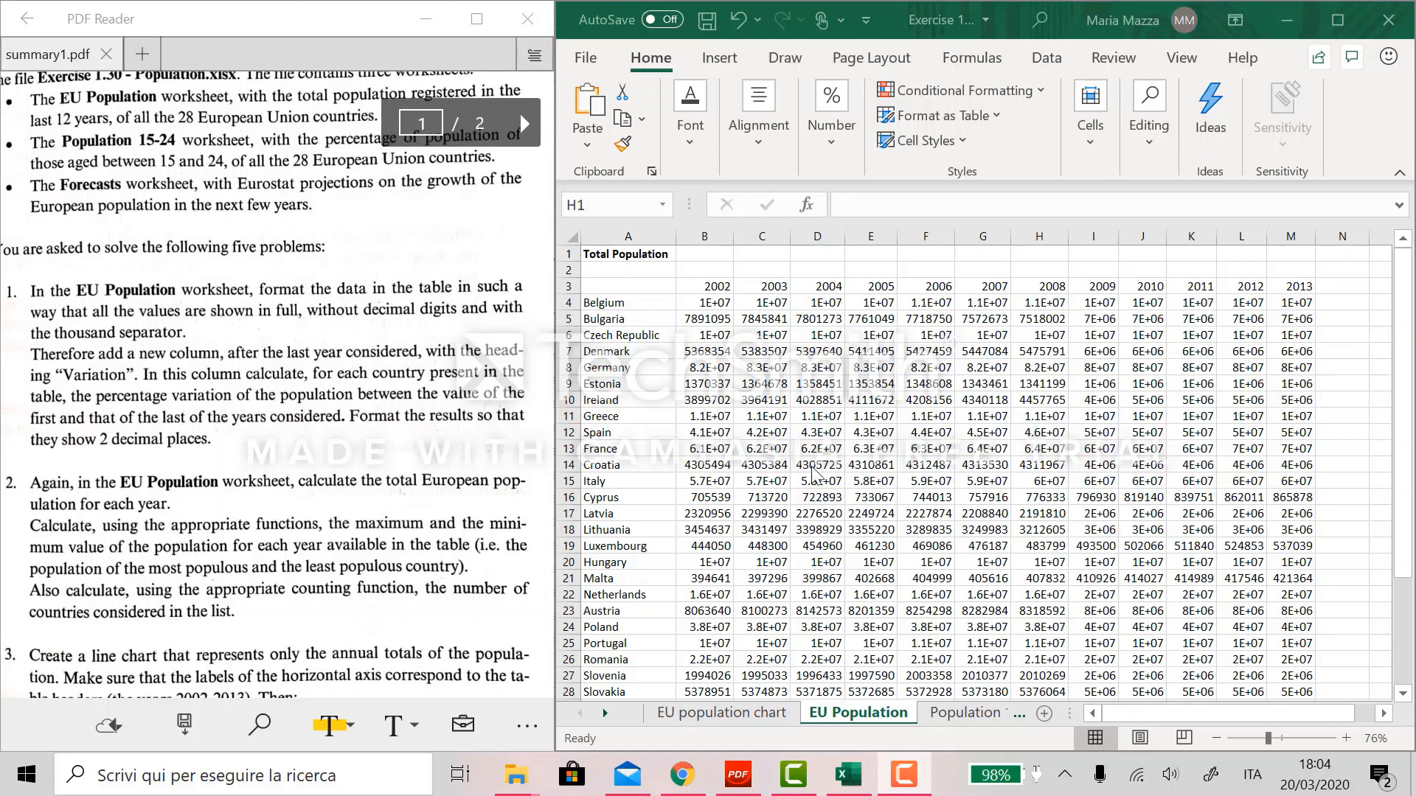
- Autofit the widths of columns B to M so the yearly population figures display in full
{"action": "left_click", "coordinate": [732, 236]}
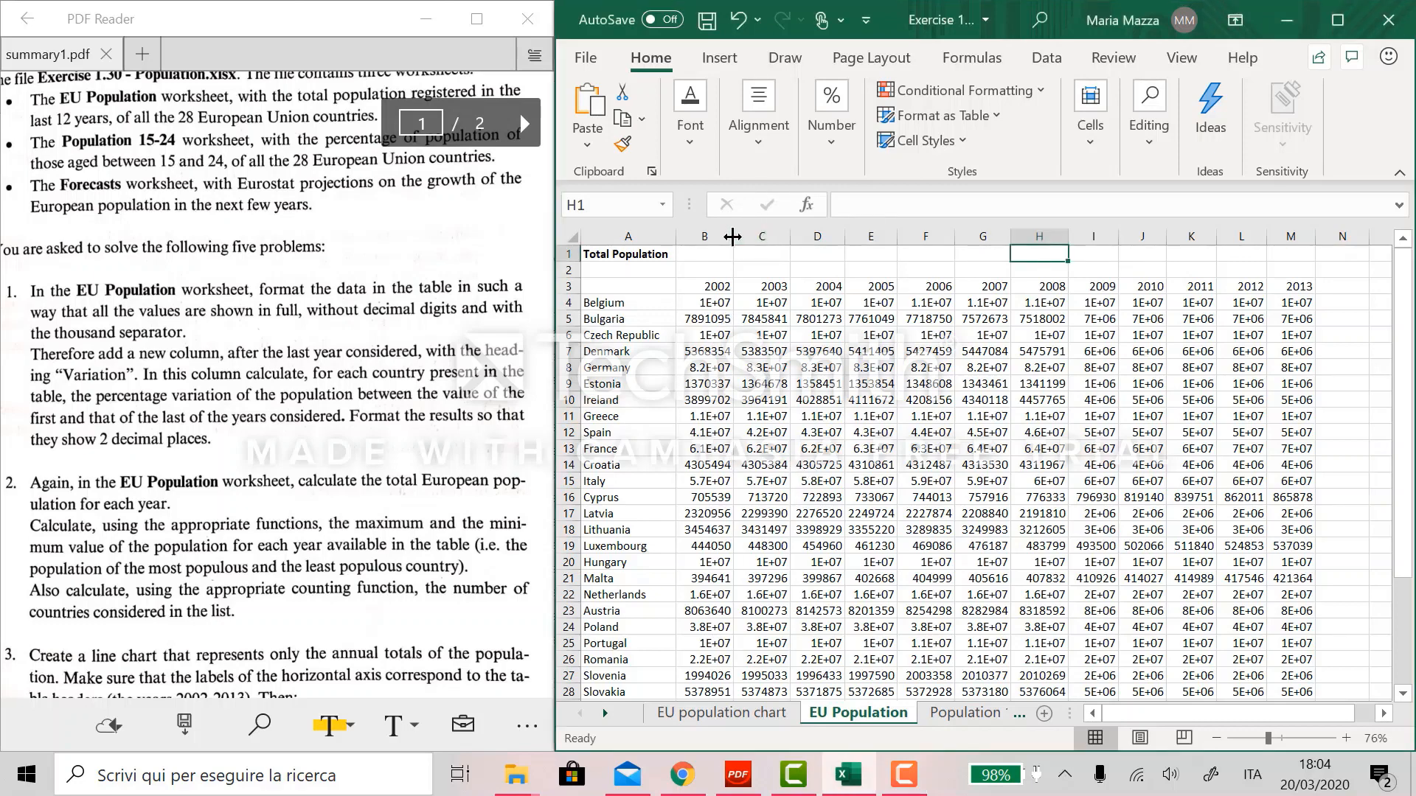
{"action": "double_click", "coordinate": [732, 236]}
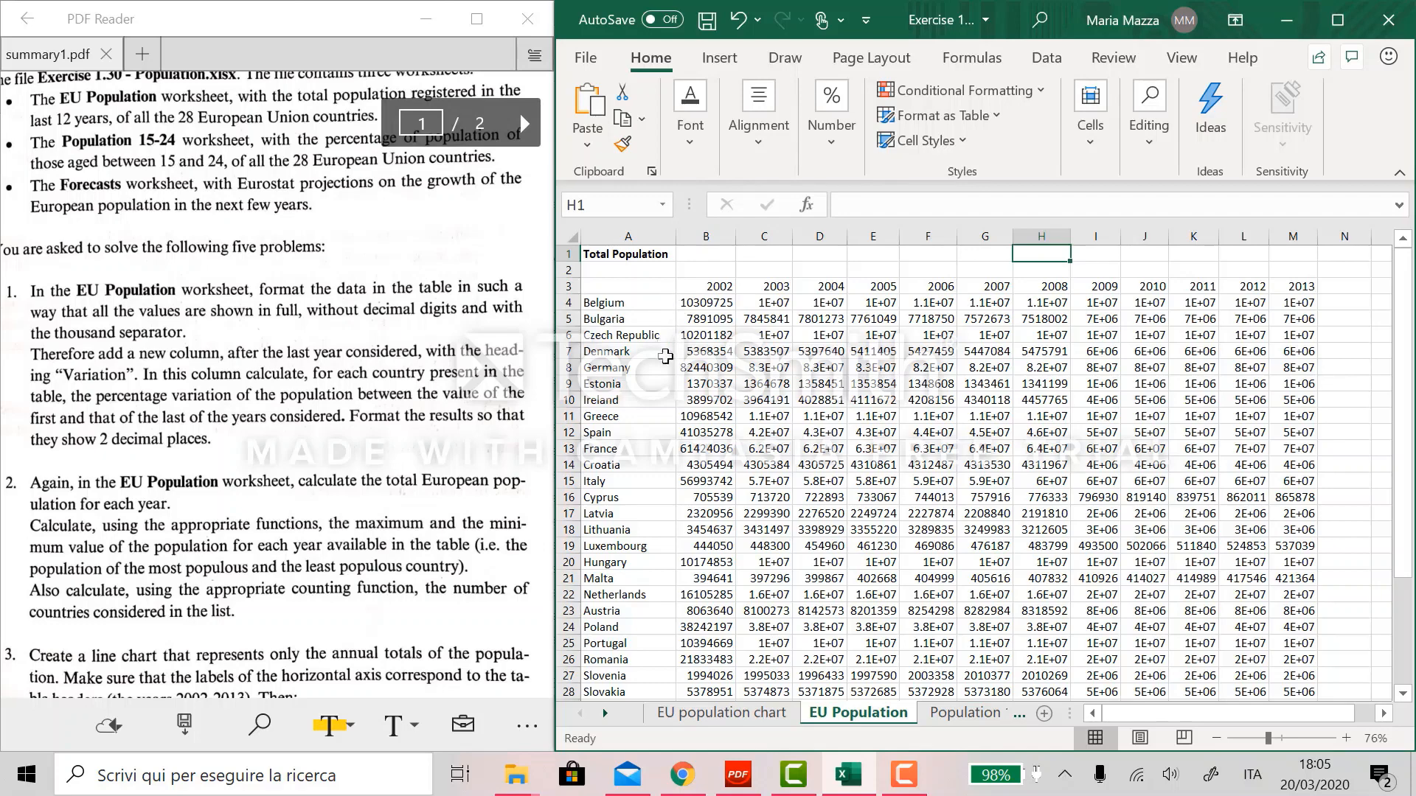
{"action": "double_click", "coordinate": [794, 234]}
{"action": "double_click", "coordinate": [850, 236]}
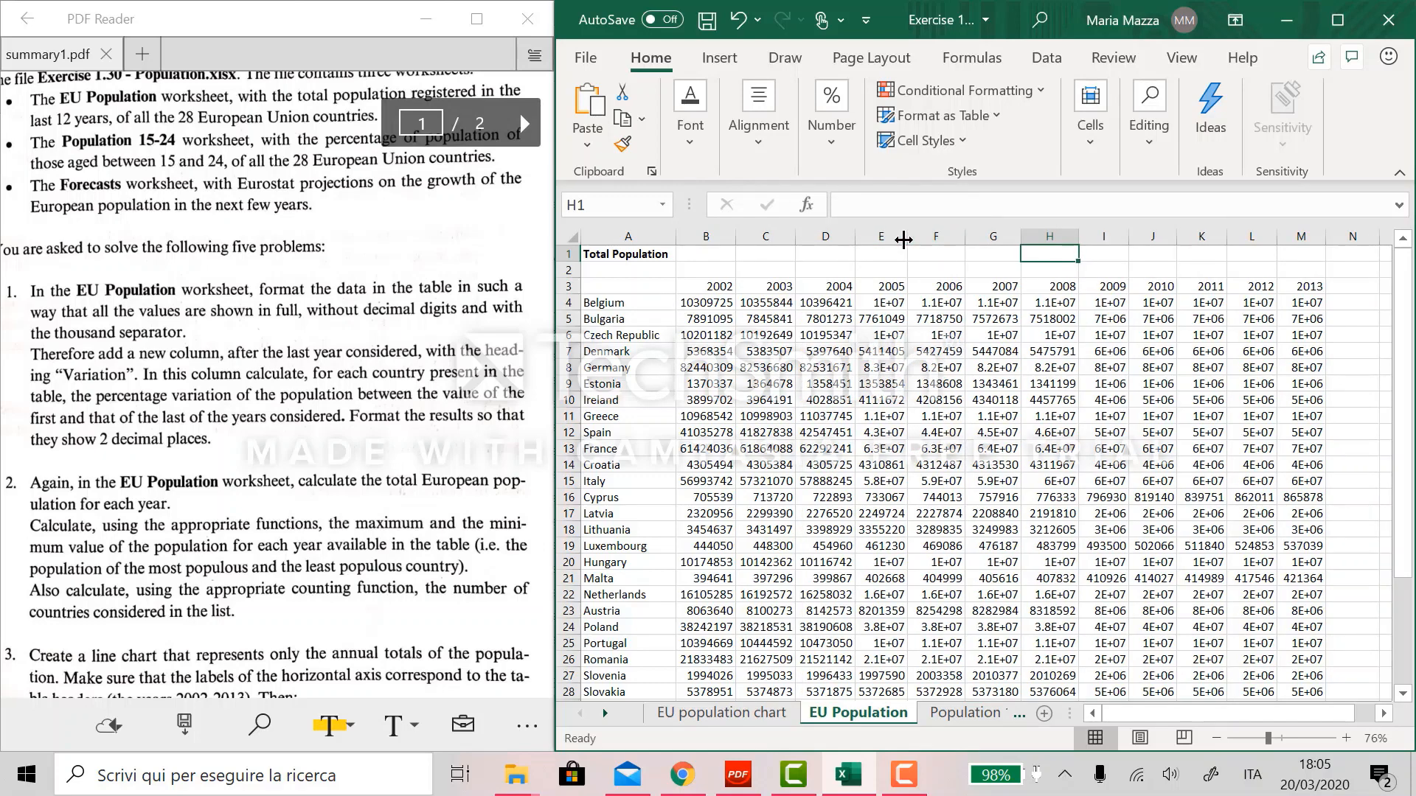
{"action": "double_click", "coordinate": [904, 237]}
{"action": "double_click", "coordinate": [969, 240]}
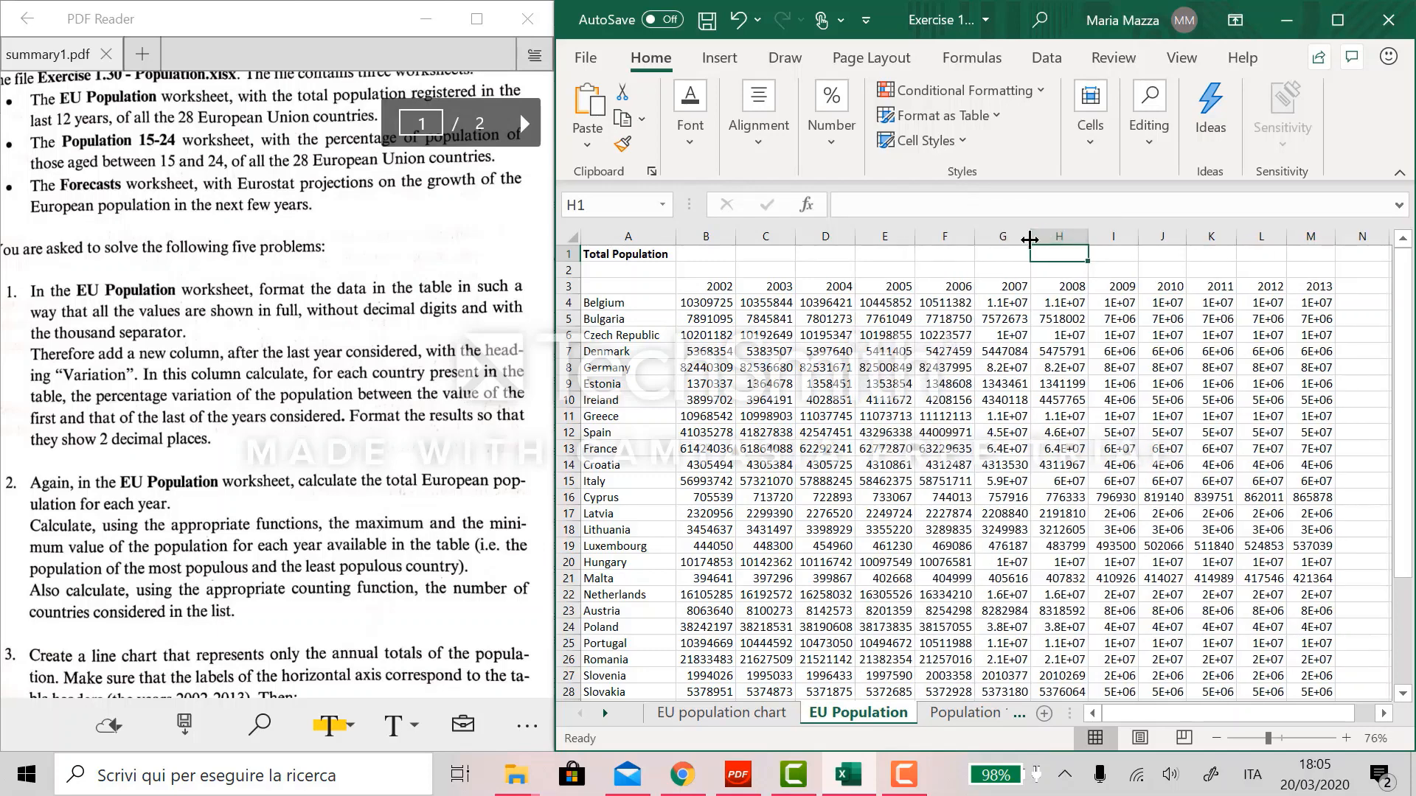
{"action": "double_click", "coordinate": [1031, 237]}
{"action": "double_click", "coordinate": [1092, 236]}
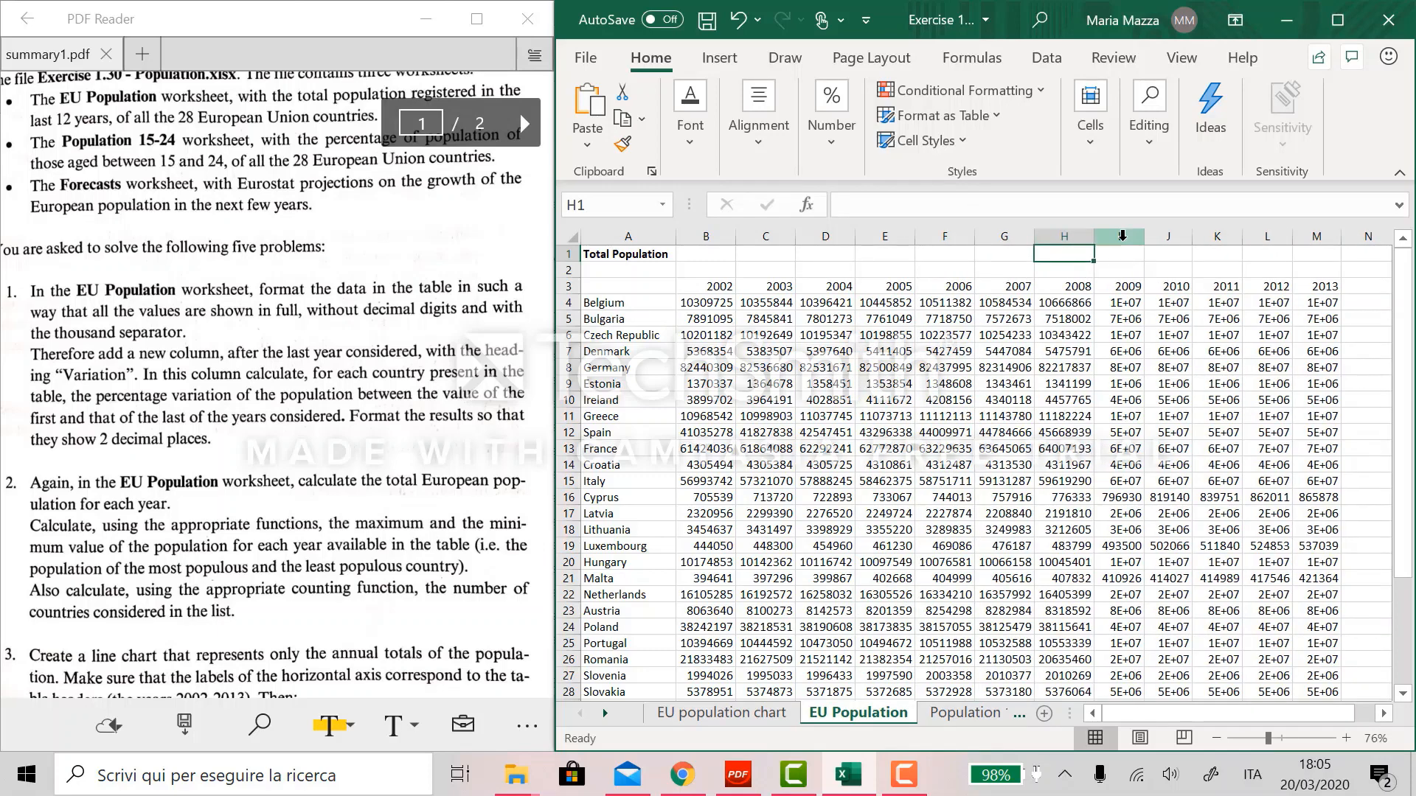
{"action": "double_click", "coordinate": [1144, 236]}
{"action": "double_click", "coordinate": [1202, 237]}
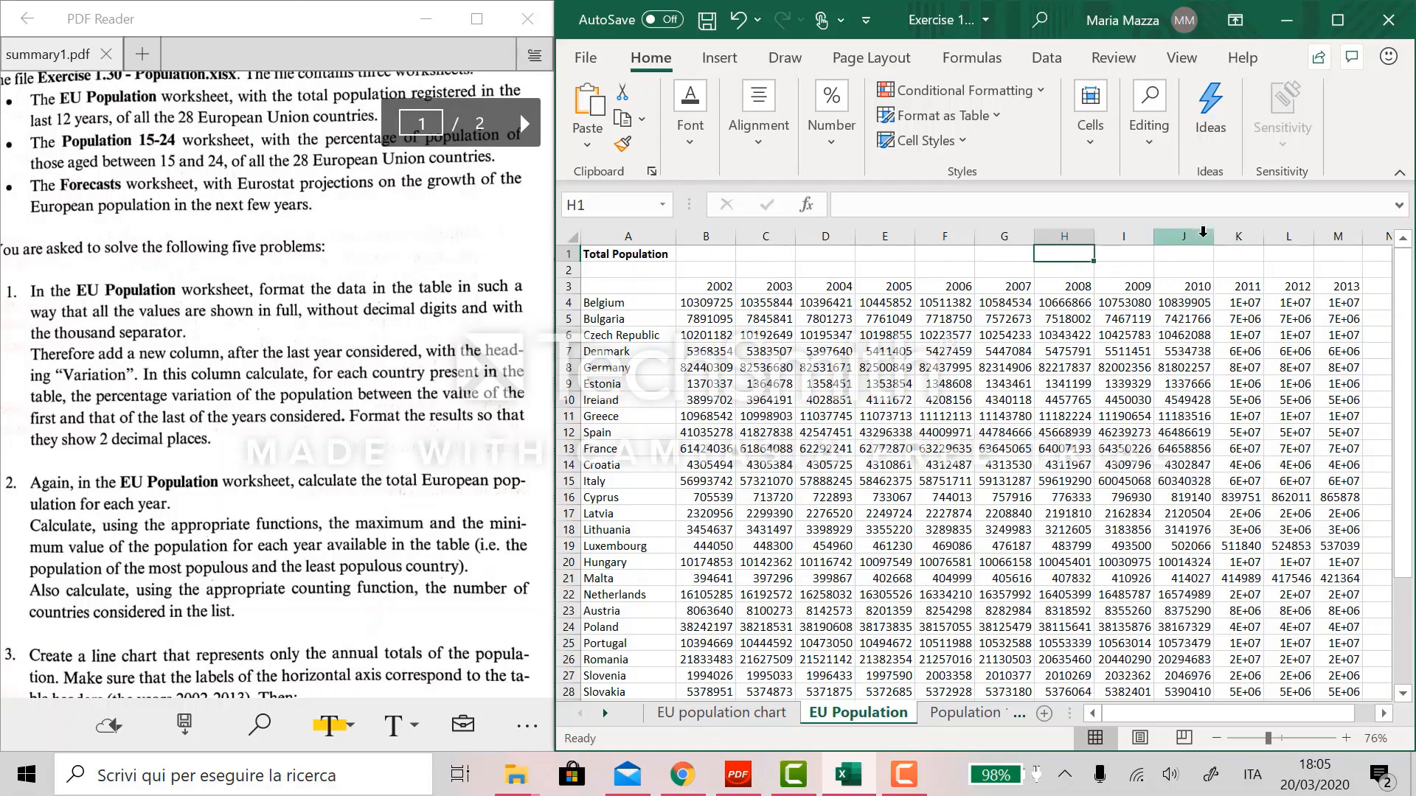
{"action": "double_click", "coordinate": [1264, 238]}
{"action": "double_click", "coordinate": [1326, 238]}
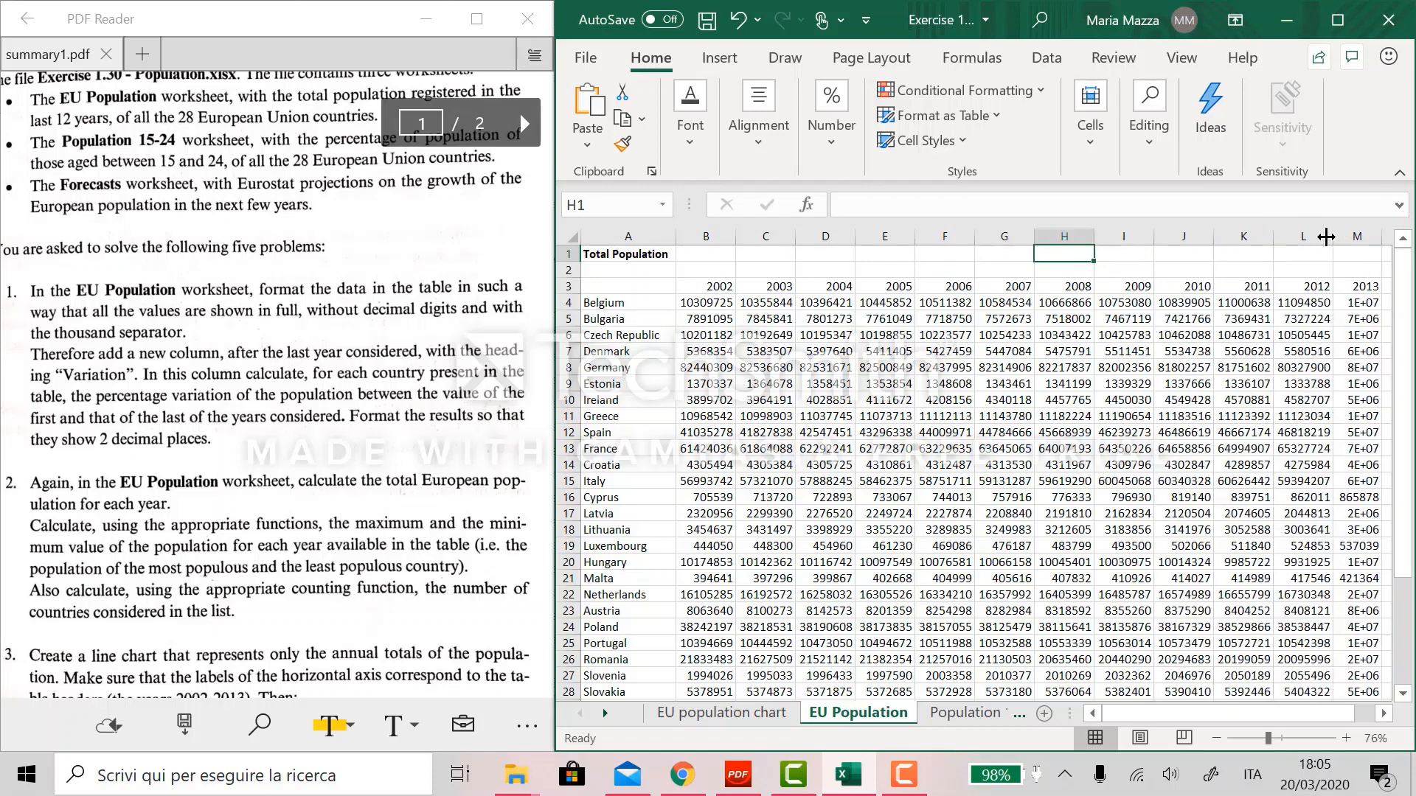
- Apply the comma number style with thousand separators to the population data in B4:M31
{"action": "left_click_drag", "start_coordinate": [706, 308], "coordinate": [1216, 677]}
{"action": "scroll", "coordinate": [842, 520], "scroll_direction": "left", "scroll_amount": 3}
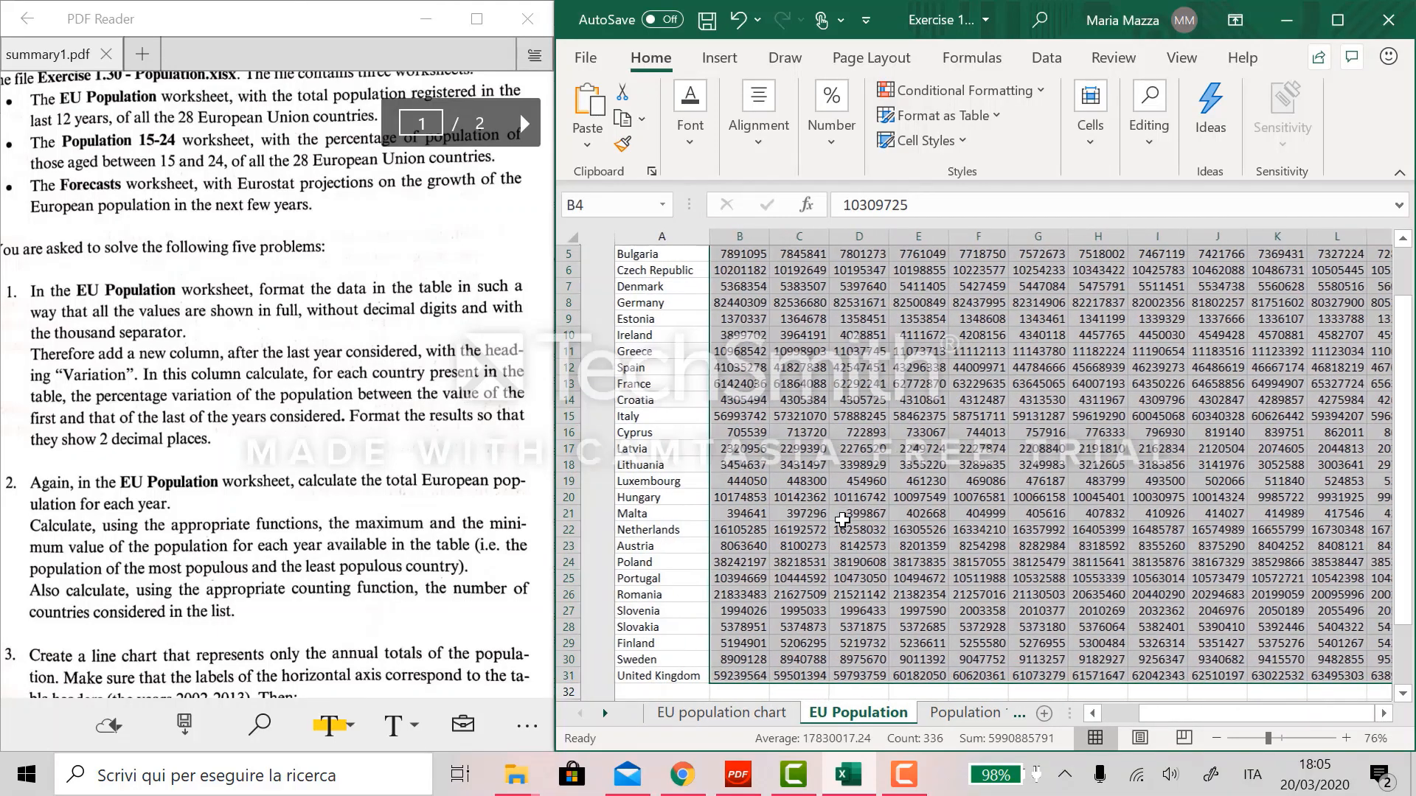
{"action": "scroll", "coordinate": [843, 519], "scroll_direction": "up", "scroll_amount": 2}
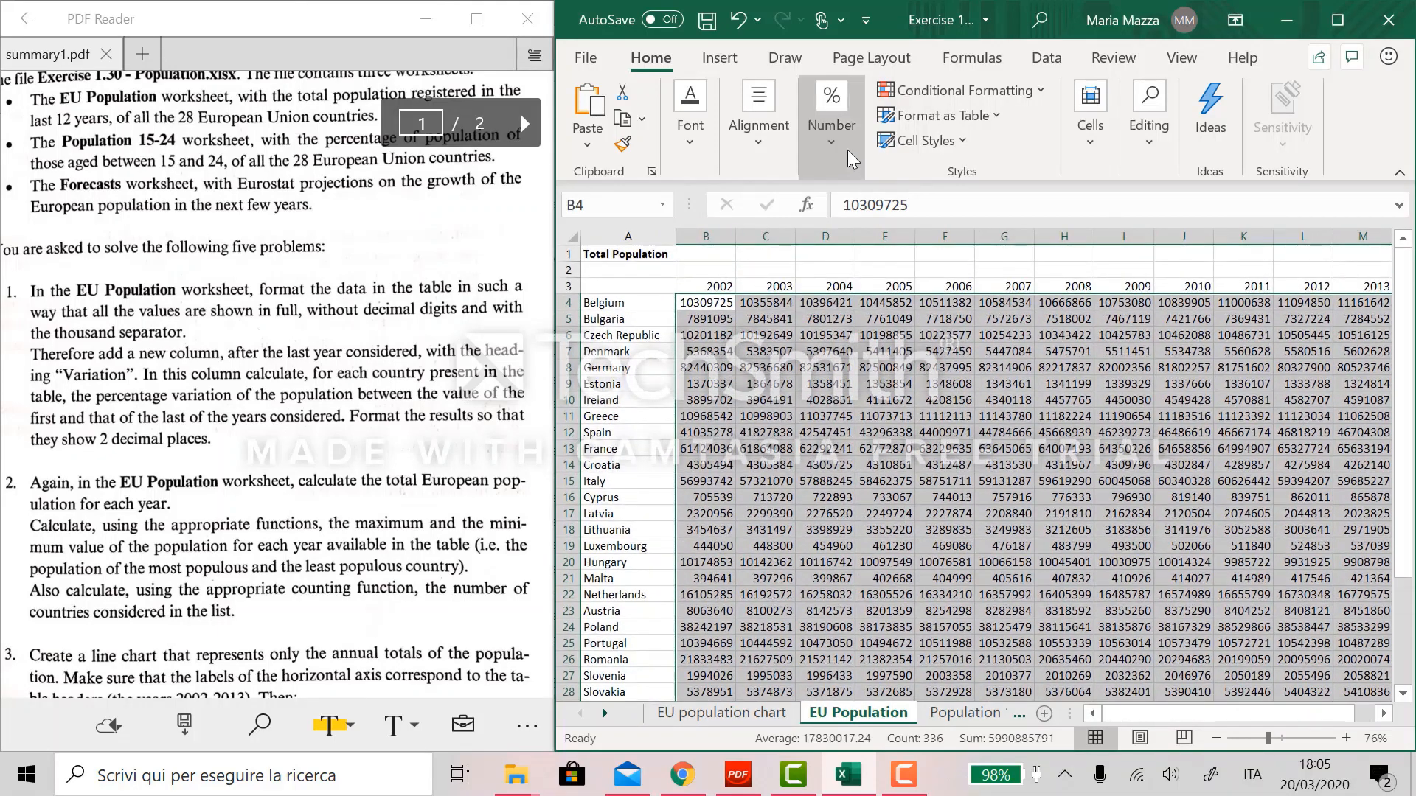
{"action": "left_click", "coordinate": [847, 149]}
{"action": "left_click", "coordinate": [883, 240]}
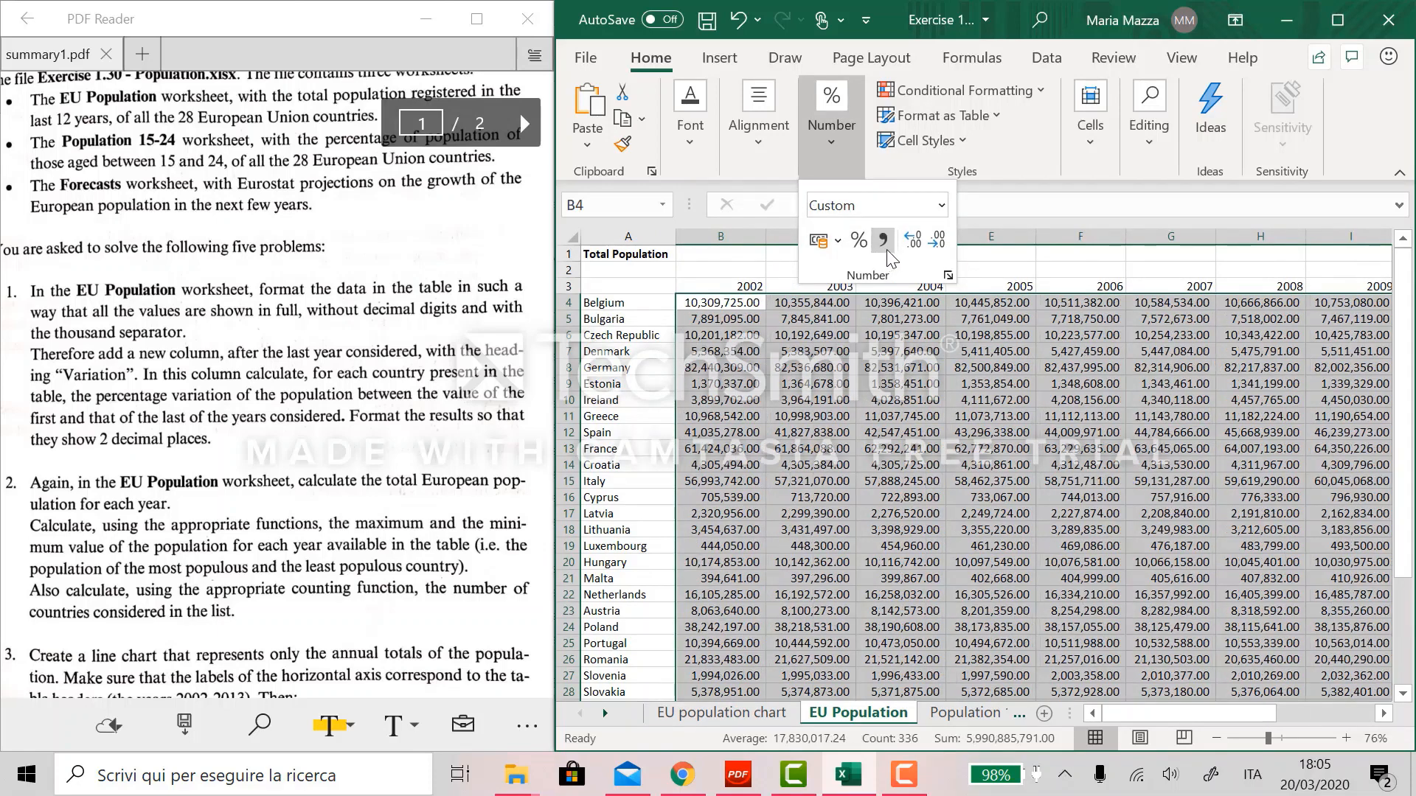
{"action": "left_click", "coordinate": [735, 313]}
{"action": "left_click", "coordinate": [727, 337]}
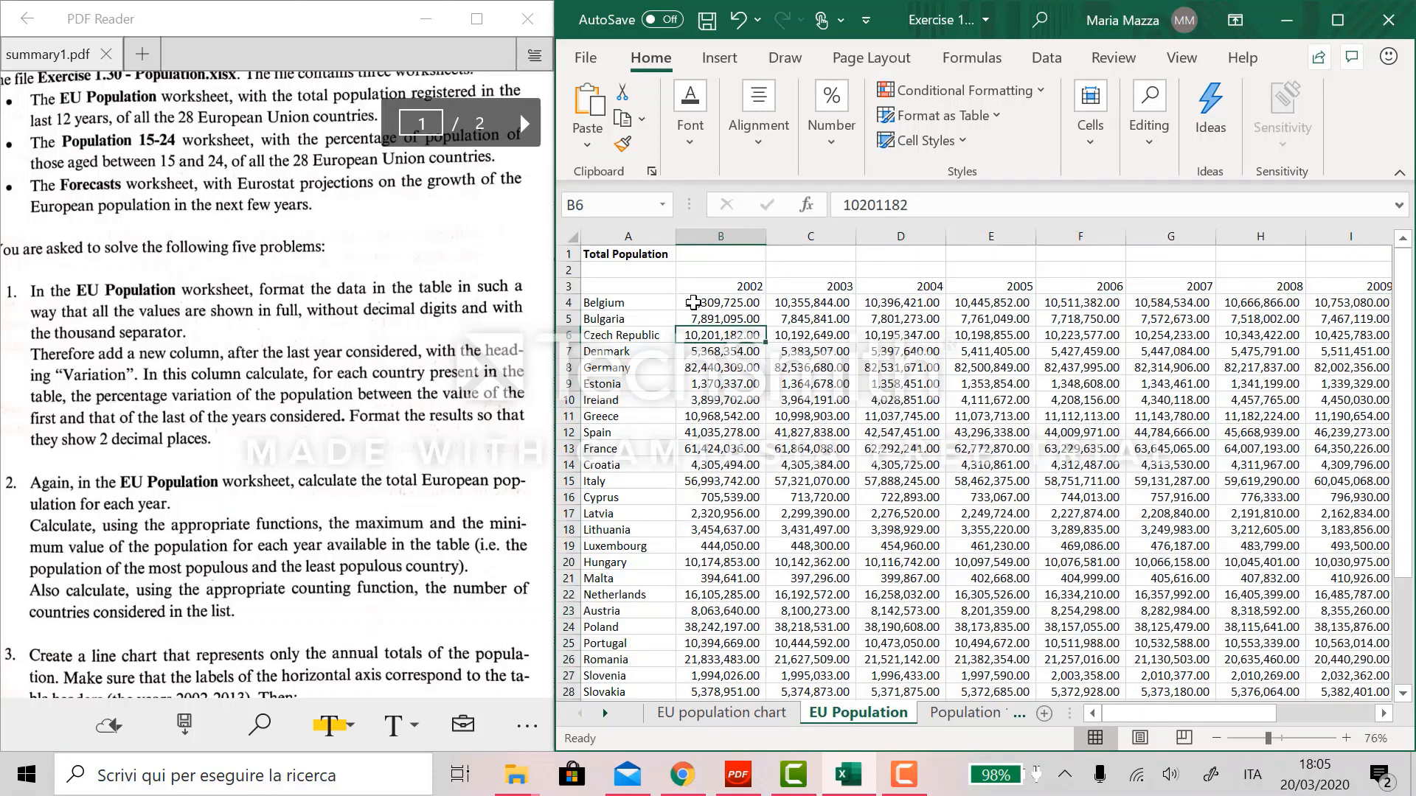
{"action": "left_click", "coordinate": [693, 302]}
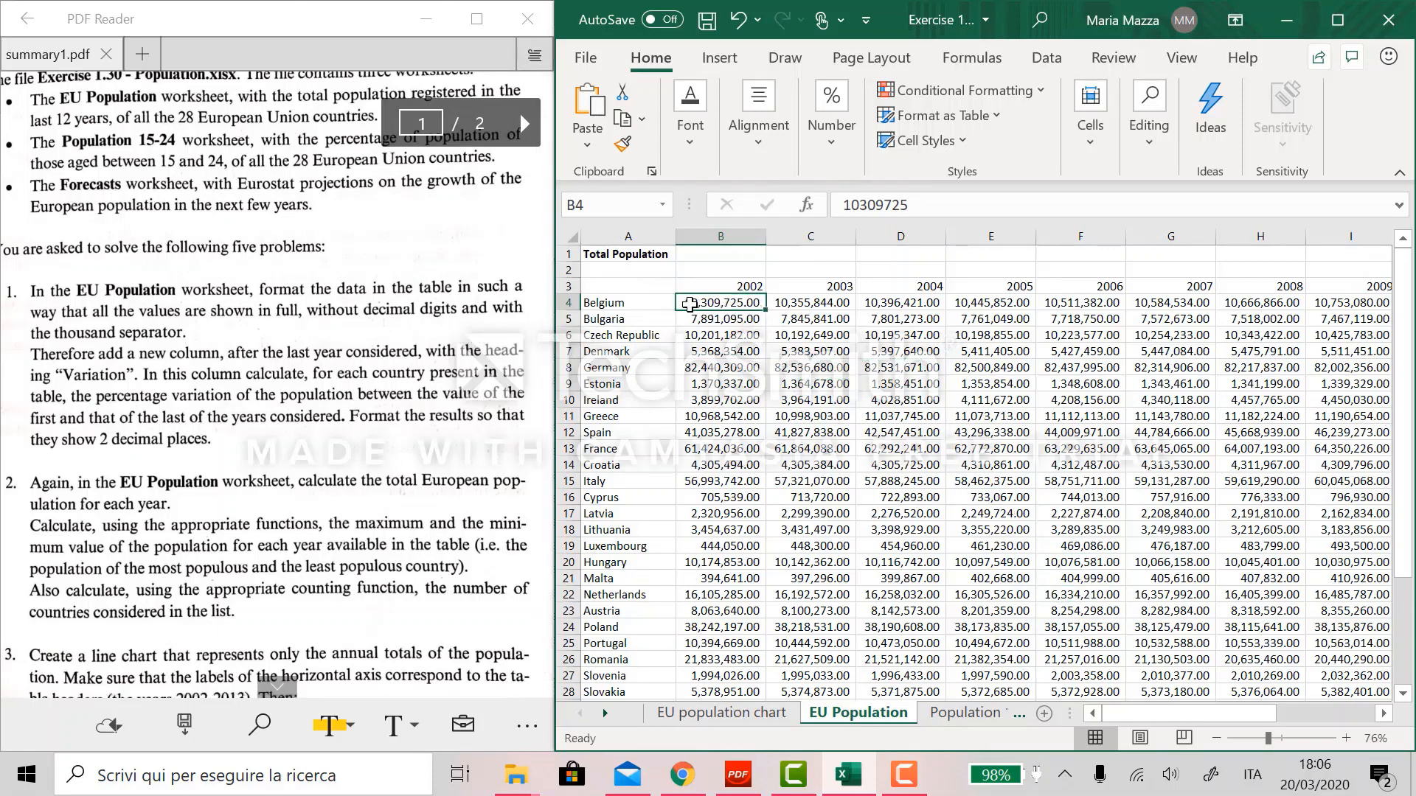
- Remove all decimal digits from the population data in B4:M31
{"action": "left_click_drag", "start_coordinate": [688, 304], "coordinate": [1203, 675]}
{"action": "left_click", "coordinate": [824, 165]}
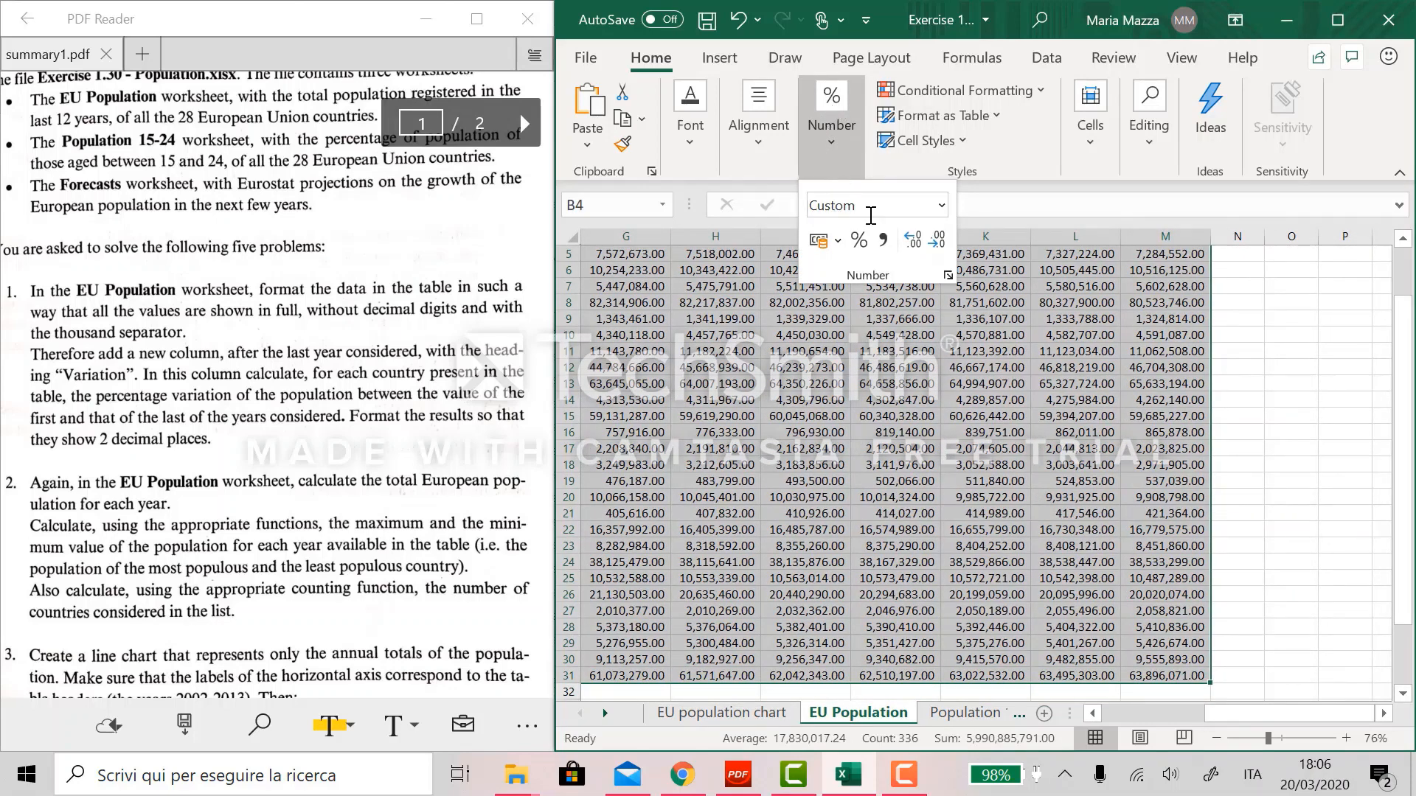
{"action": "left_click", "coordinate": [914, 245]}
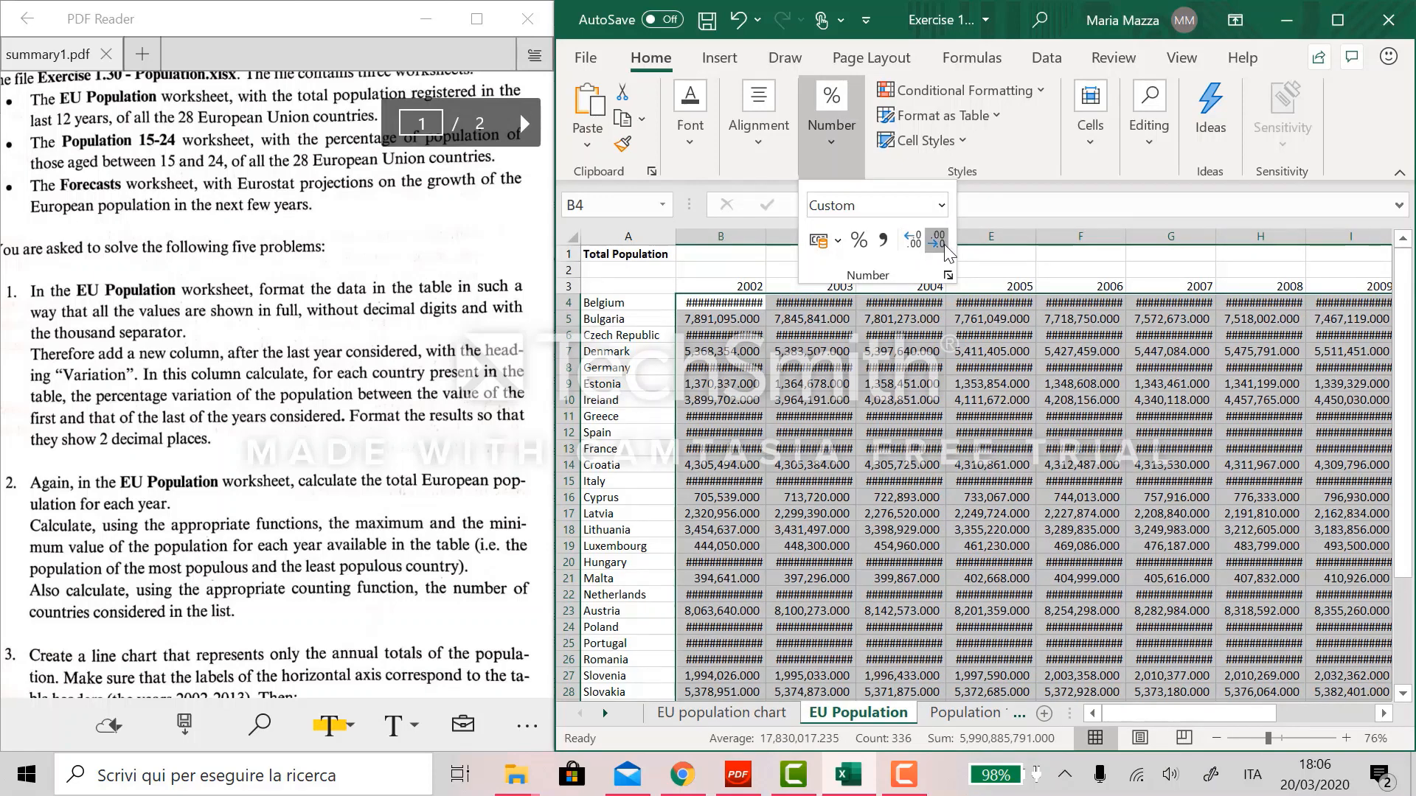
{"action": "left_click", "coordinate": [944, 244]}
{"action": "left_click", "coordinate": [944, 245]}
{"action": "left_click", "coordinate": [944, 245]}
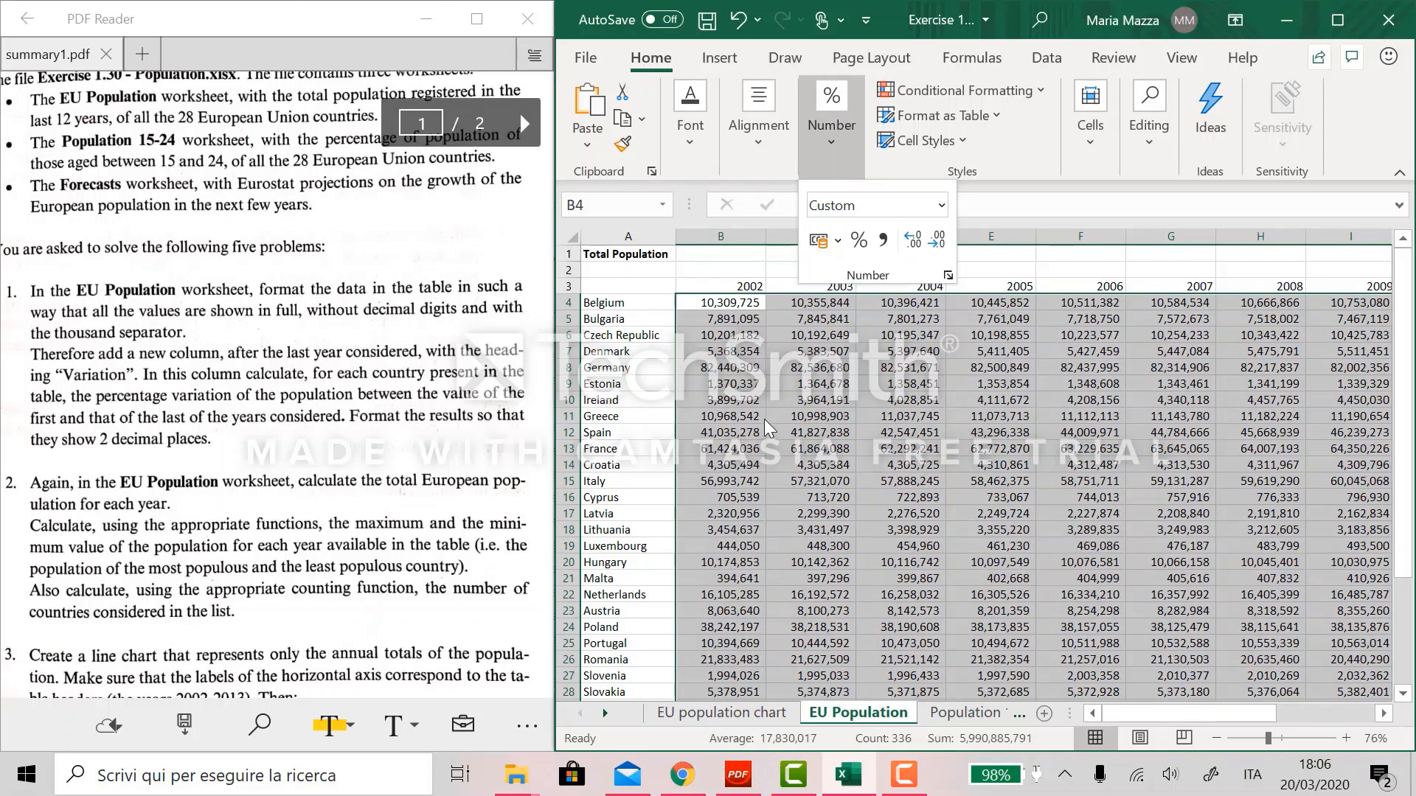
{"action": "key", "text": "Escape"}
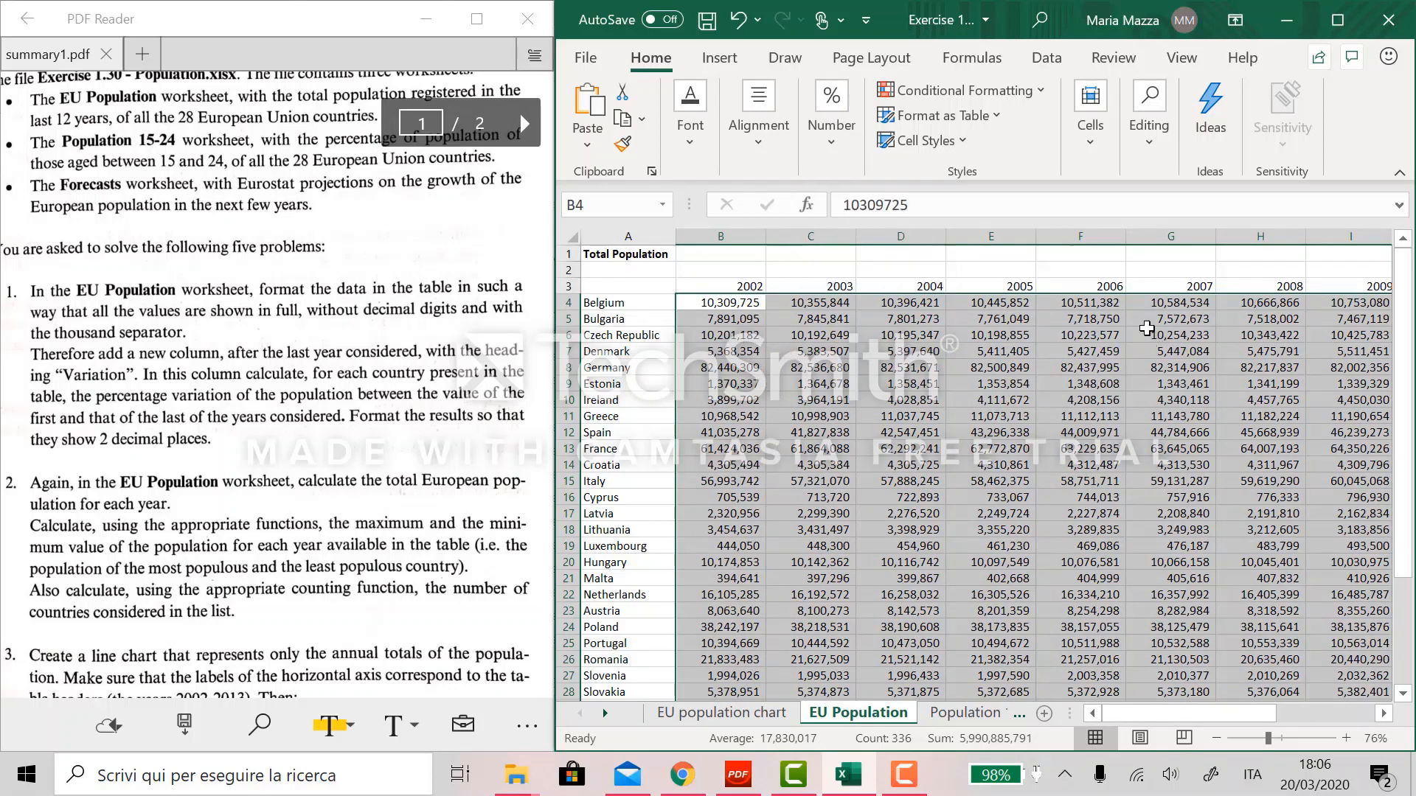
{"action": "left_click", "coordinate": [1081, 433]}
- Add the column heading "Variation" in cell N3, after the 2013 column
{"action": "scroll", "coordinate": [1047, 460], "scroll_direction": "right", "scroll_amount": 7}
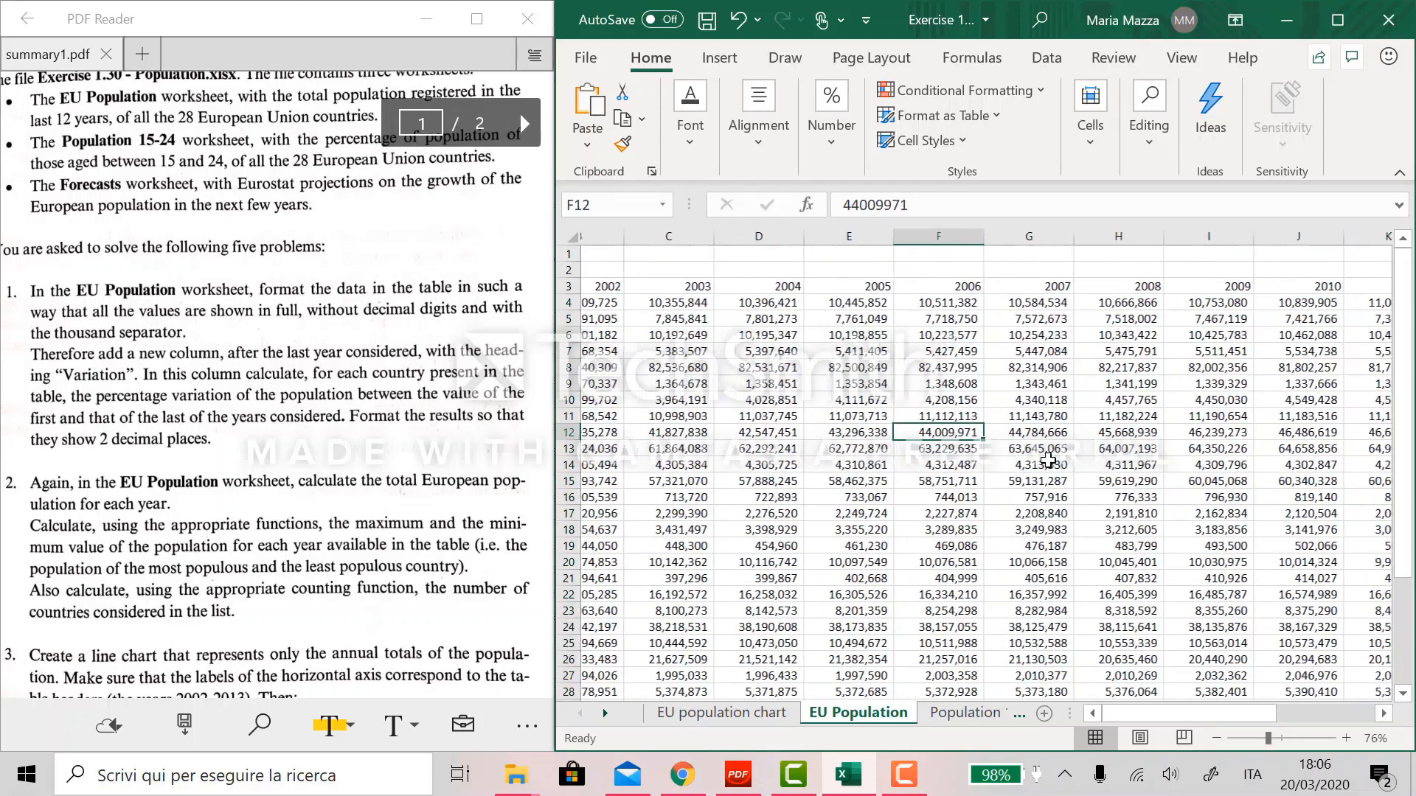
{"action": "double_click", "coordinate": [1136, 297]}
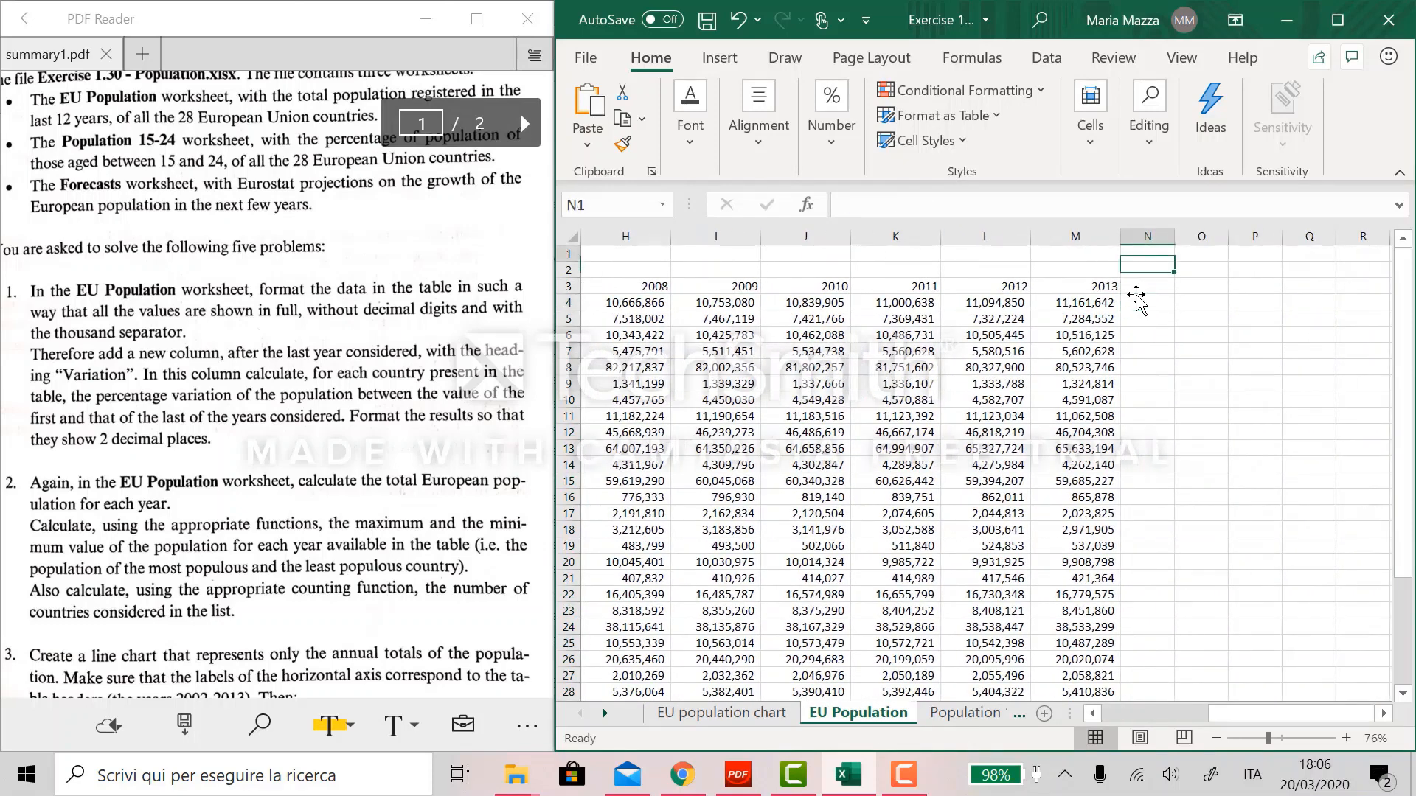
{"action": "left_click", "coordinate": [1136, 297]}
{"action": "double_click", "coordinate": [1138, 284]}
{"action": "type", "text": "Variation"}
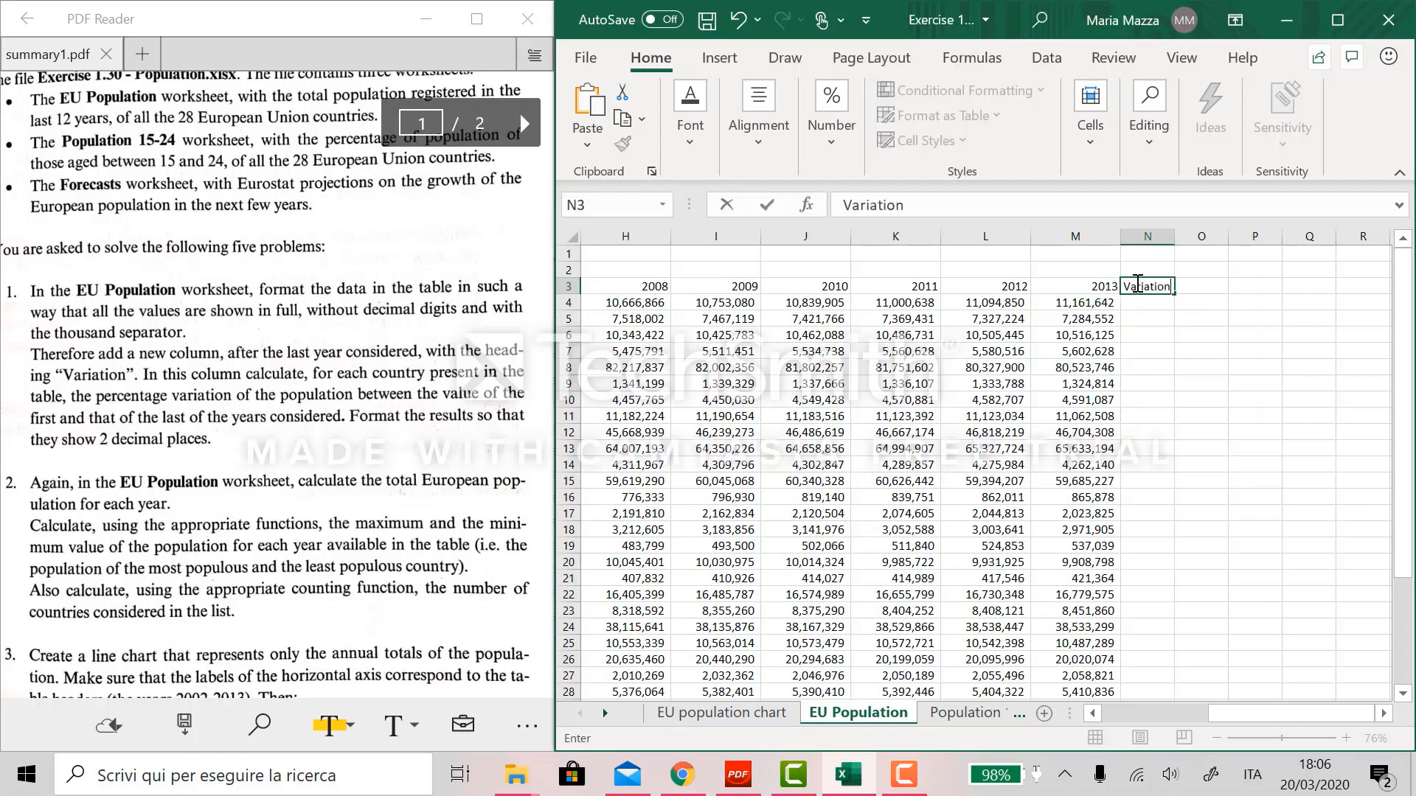
{"action": "key", "text": "Return"}
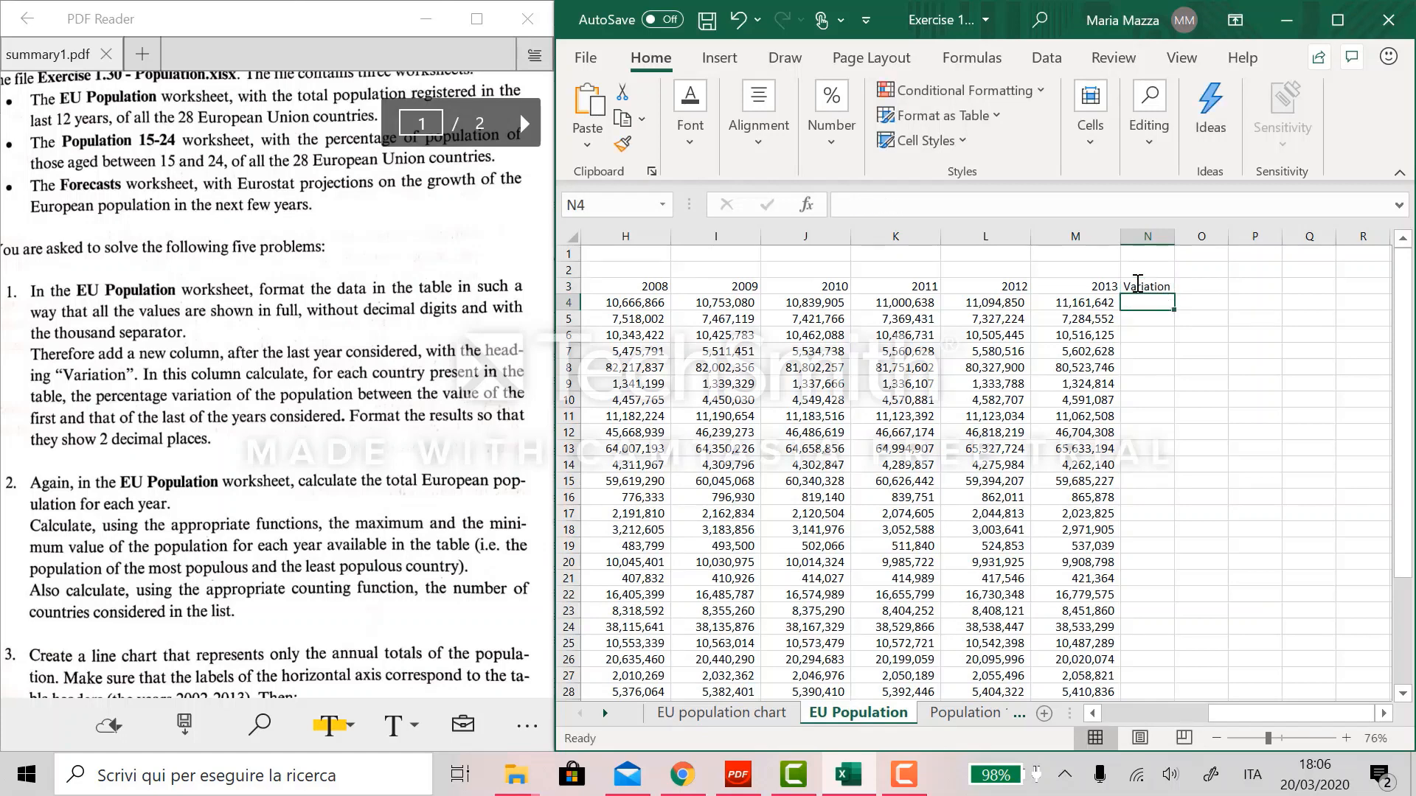
- Begin Belgium's variation formula in N4 with the bracketed 2013 minus 2002 difference, =(M4-B4)
{"action": "scroll", "coordinate": [1161, 380], "scroll_direction": "left", "scroll_amount": 1}
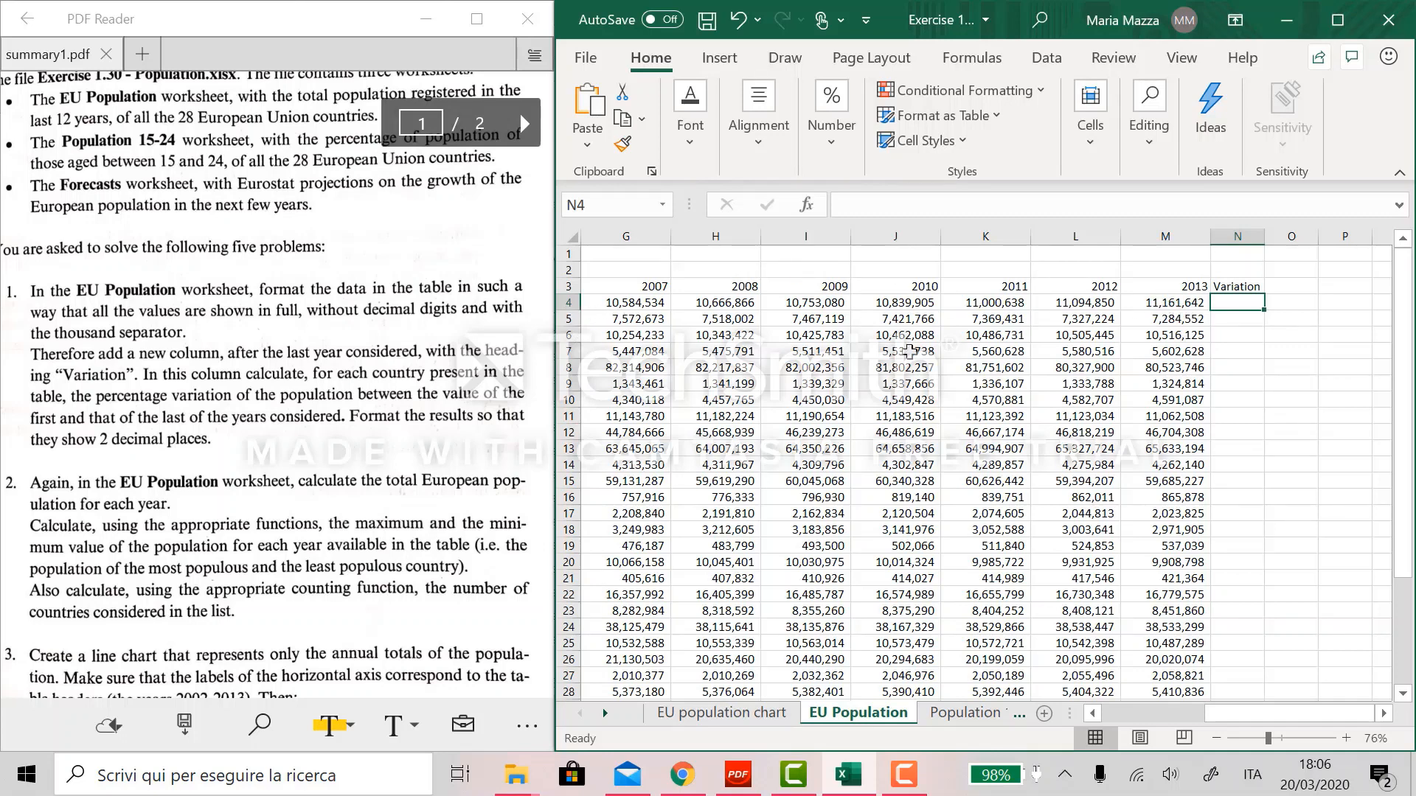
{"action": "double_click", "coordinate": [1245, 303]}
{"action": "type", "text": "="}
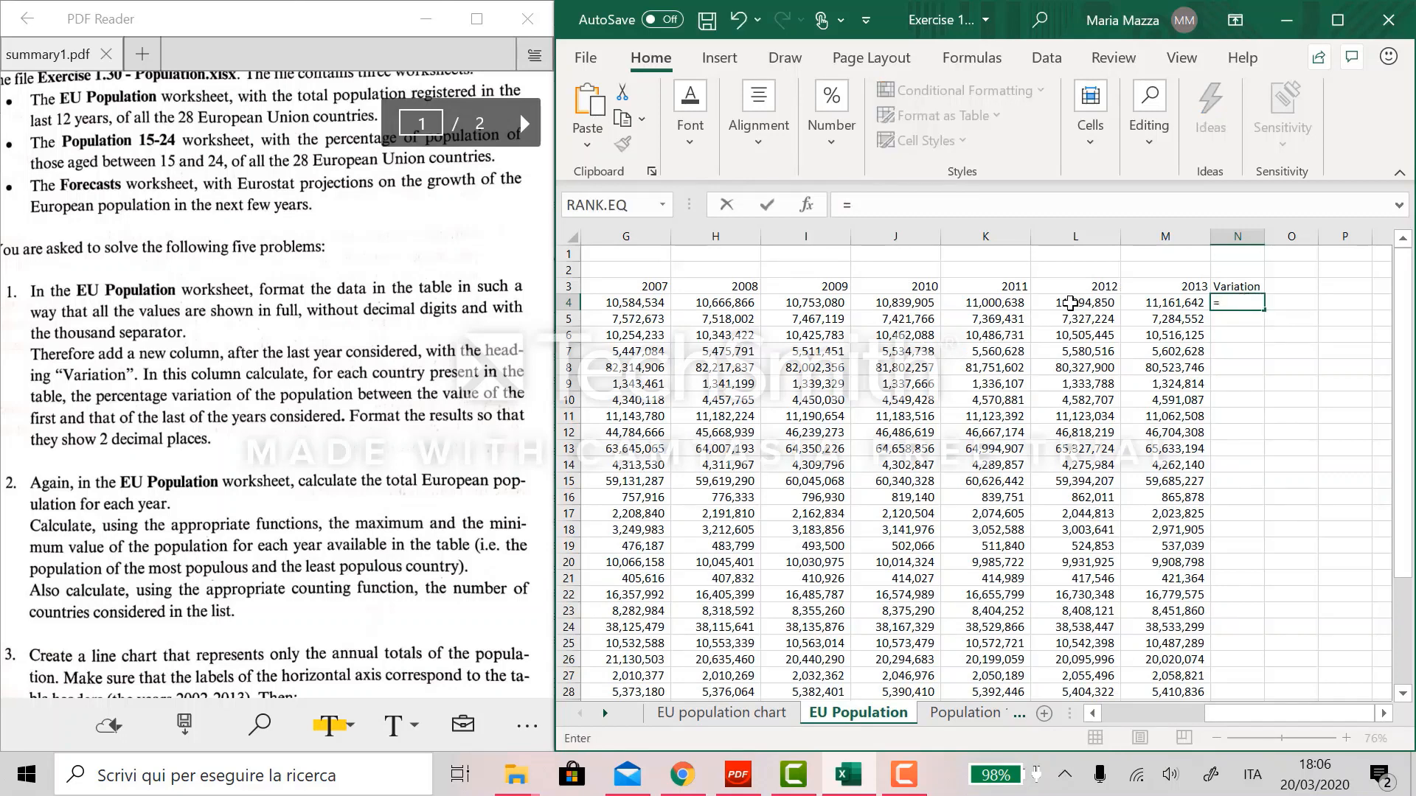
{"action": "left_click", "coordinate": [1157, 303]}
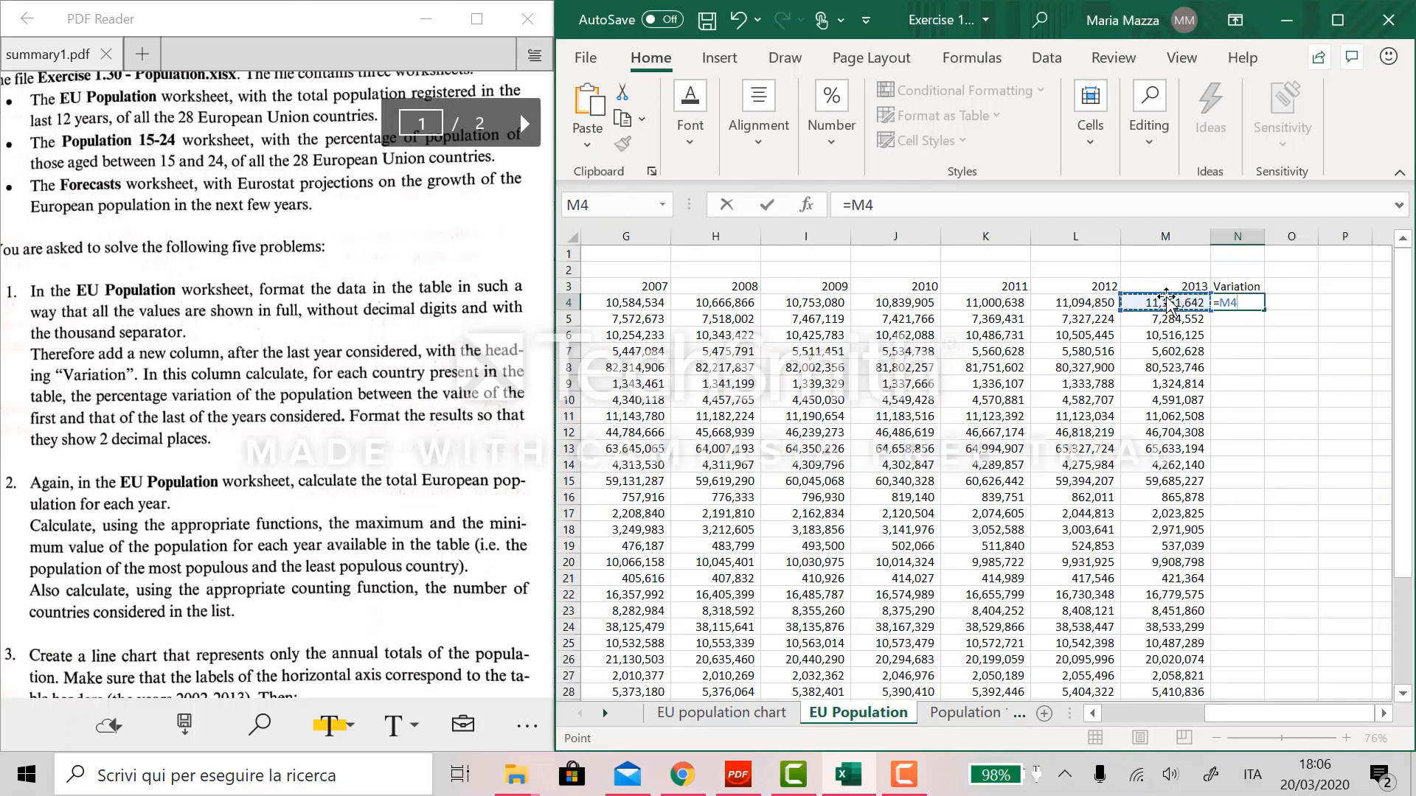
{"action": "key", "text": "BackSpace"}
{"action": "key", "text": "BackSpace"}
{"action": "type", "text": "("}
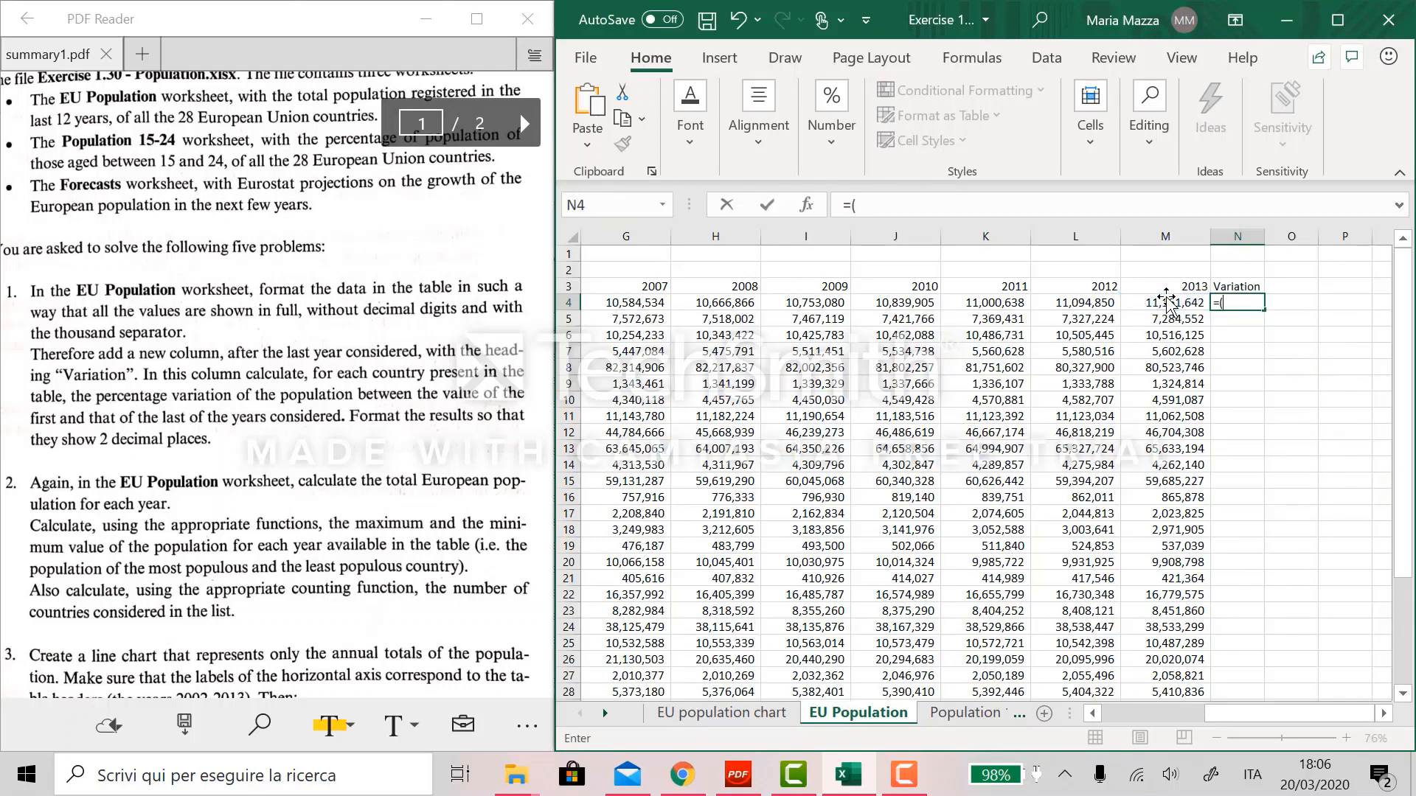
{"action": "left_click", "coordinate": [1169, 303]}
{"action": "type", "text": "-"}
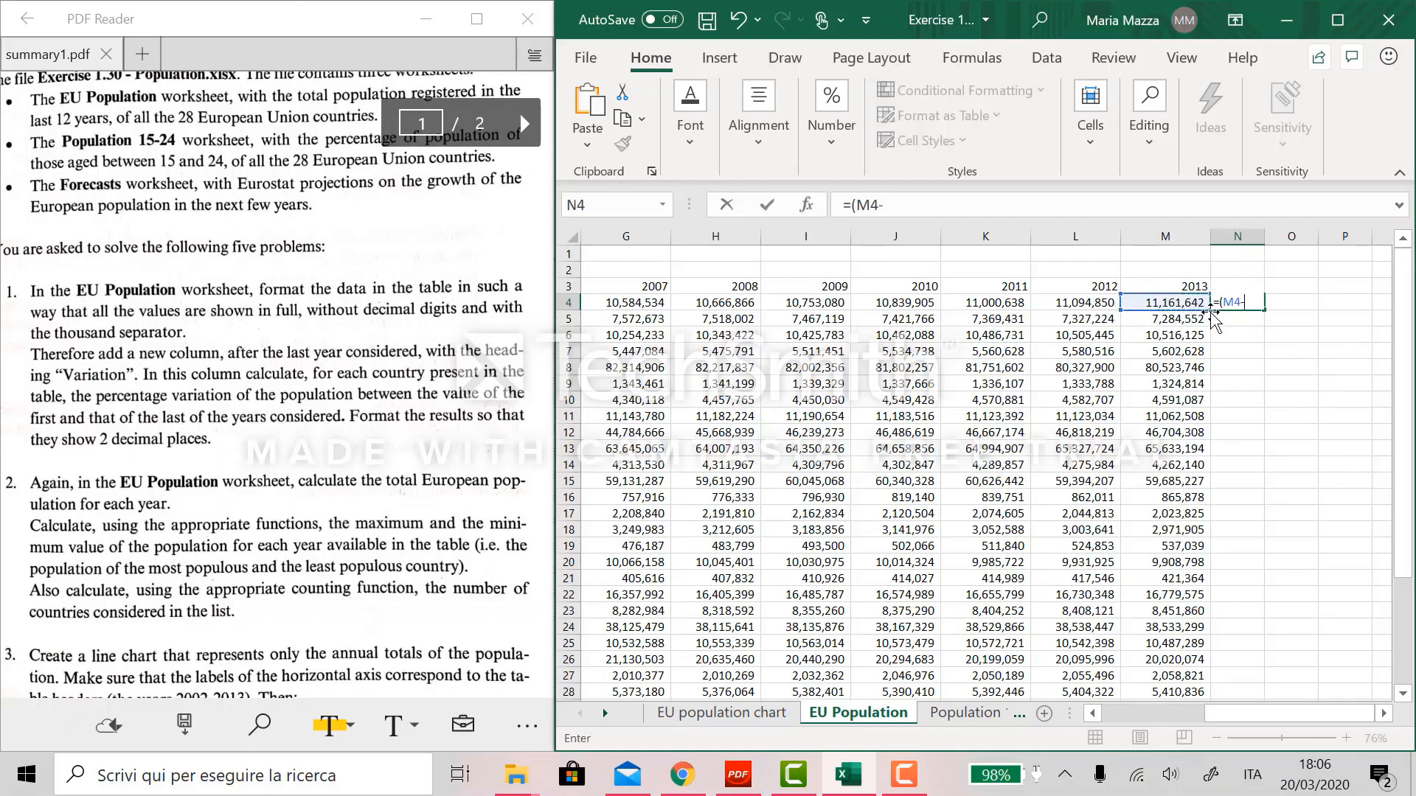
{"action": "scroll", "coordinate": [971, 308], "scroll_direction": "left", "scroll_amount": 6}
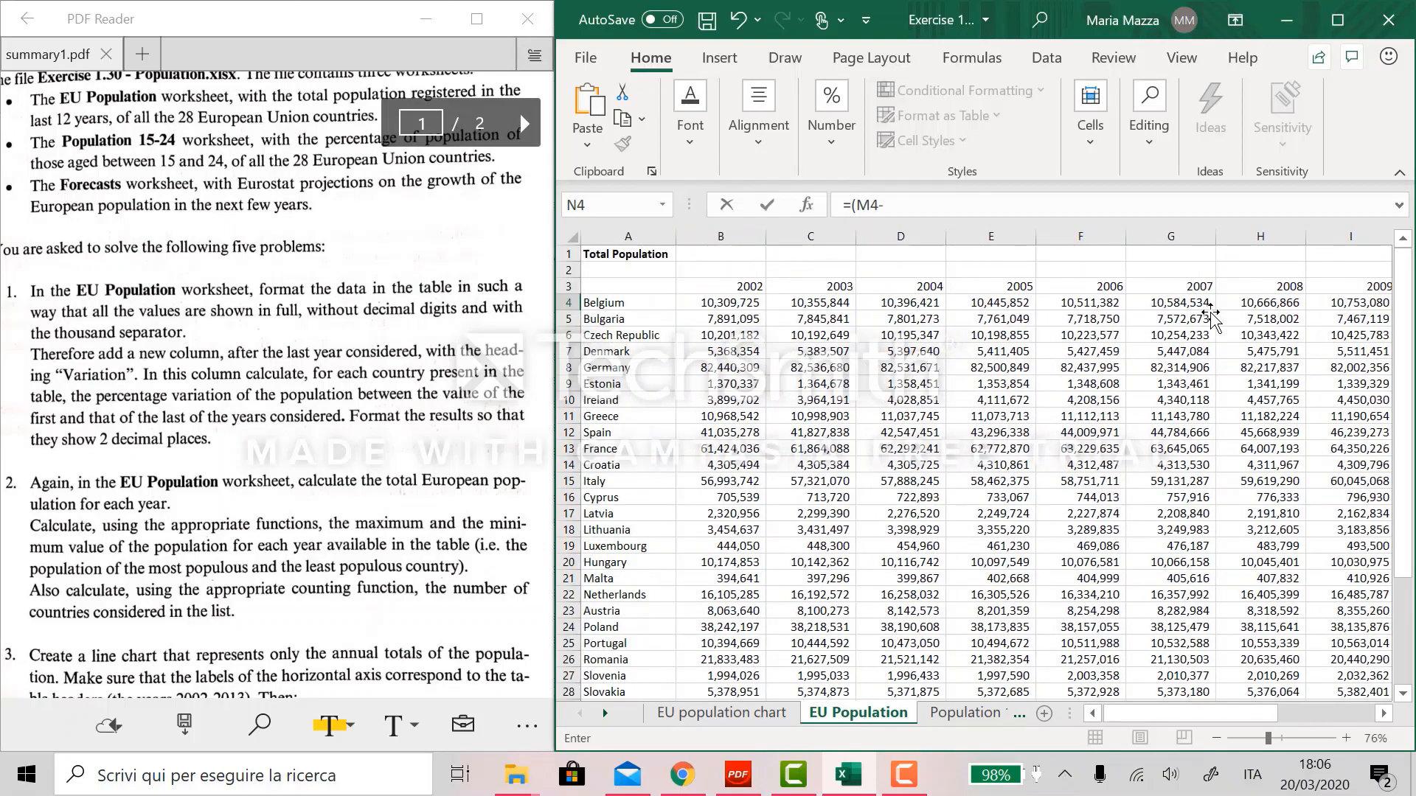
{"action": "left_click", "coordinate": [729, 298]}
{"action": "scroll", "coordinate": [1376, 319], "scroll_direction": "right", "scroll_amount": 6}
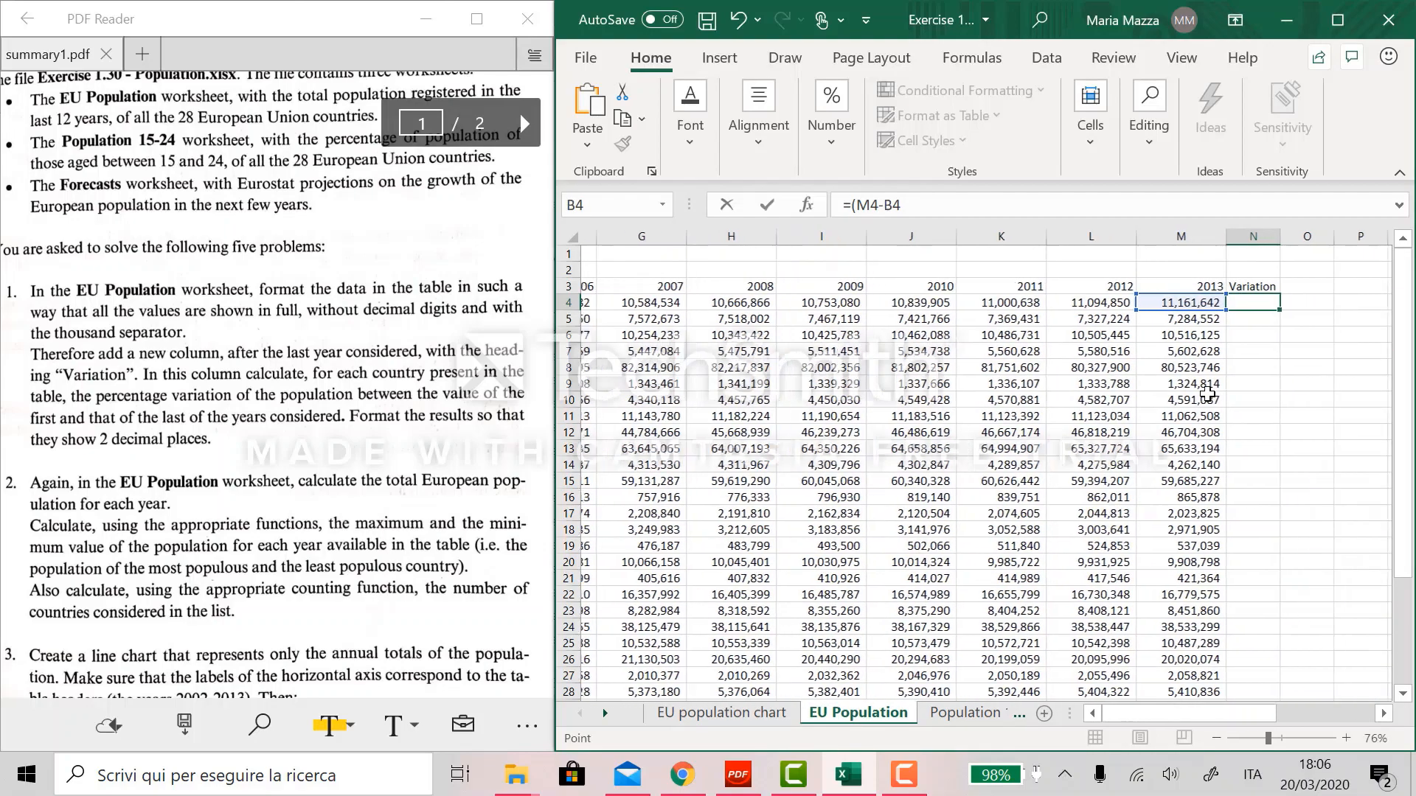
{"action": "type", "text": ")"}
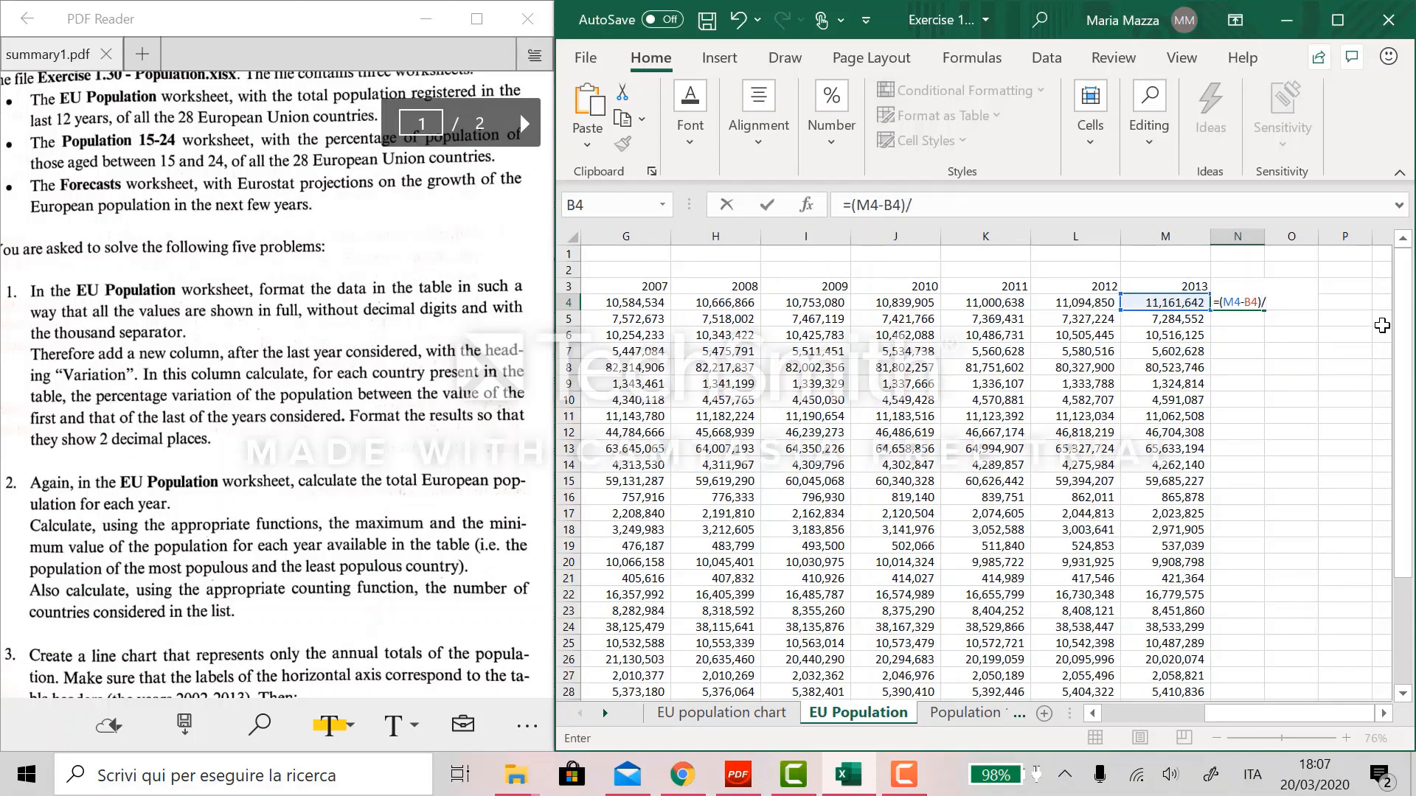
- Complete the N4 formula by dividing the difference by the 2002 value, giving =(M4-B4)/B4
{"action": "type", "text": "/"}
{"action": "scroll", "coordinate": [1382, 326], "scroll_direction": "left", "scroll_amount": 6}
{"action": "left_click", "coordinate": [619, 301]}
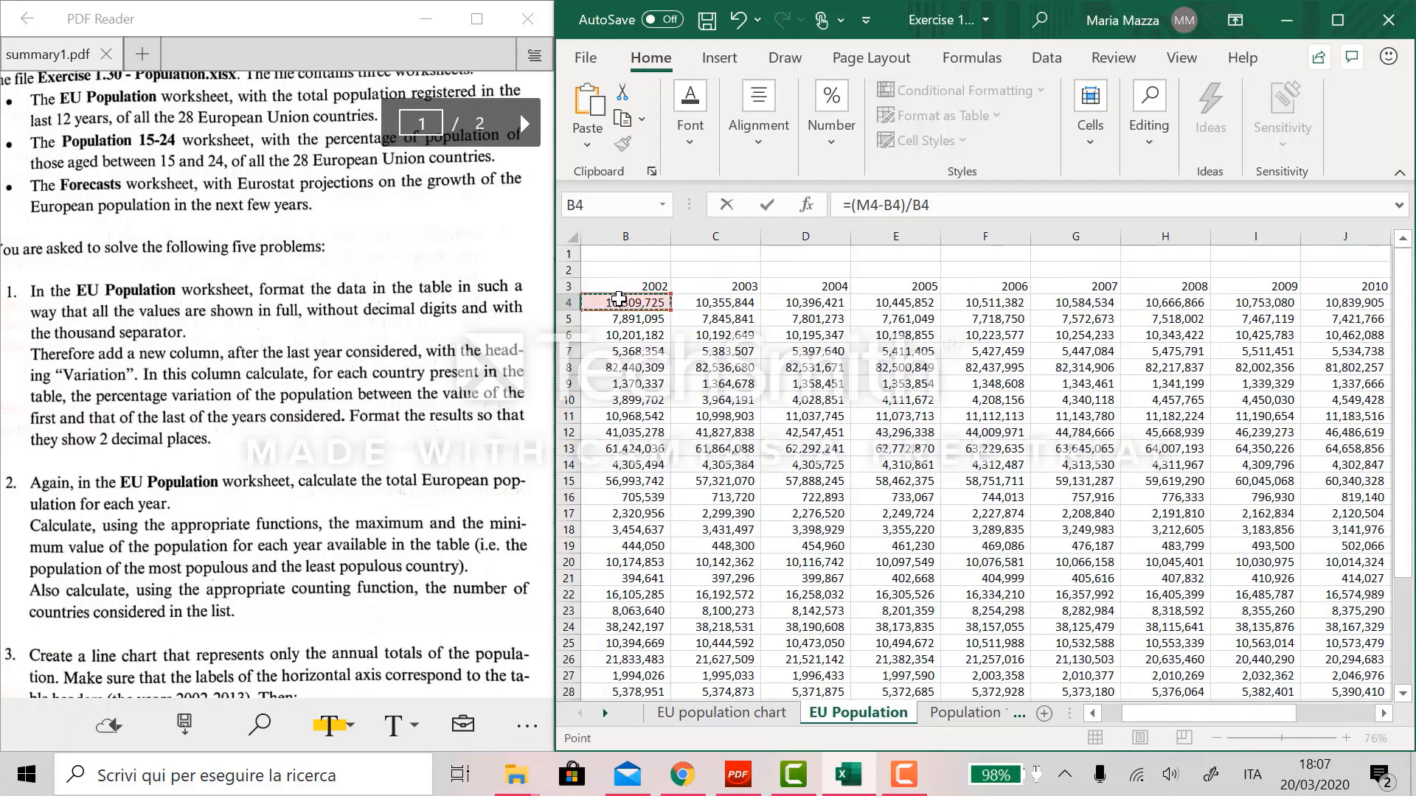
{"action": "scroll", "coordinate": [994, 403], "scroll_direction": "right", "scroll_amount": 3}
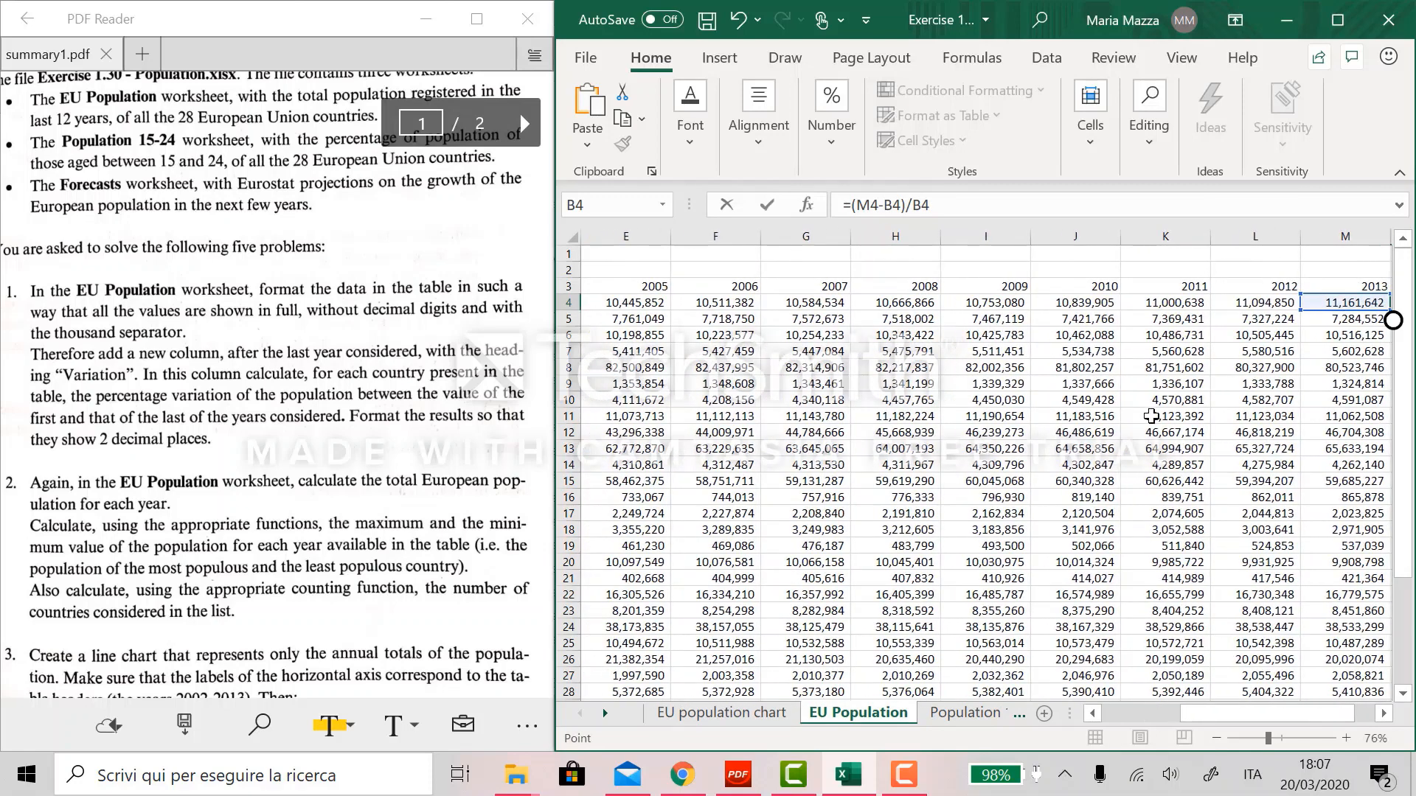
{"action": "scroll", "coordinate": [1150, 416], "scroll_direction": "right", "scroll_amount": 2}
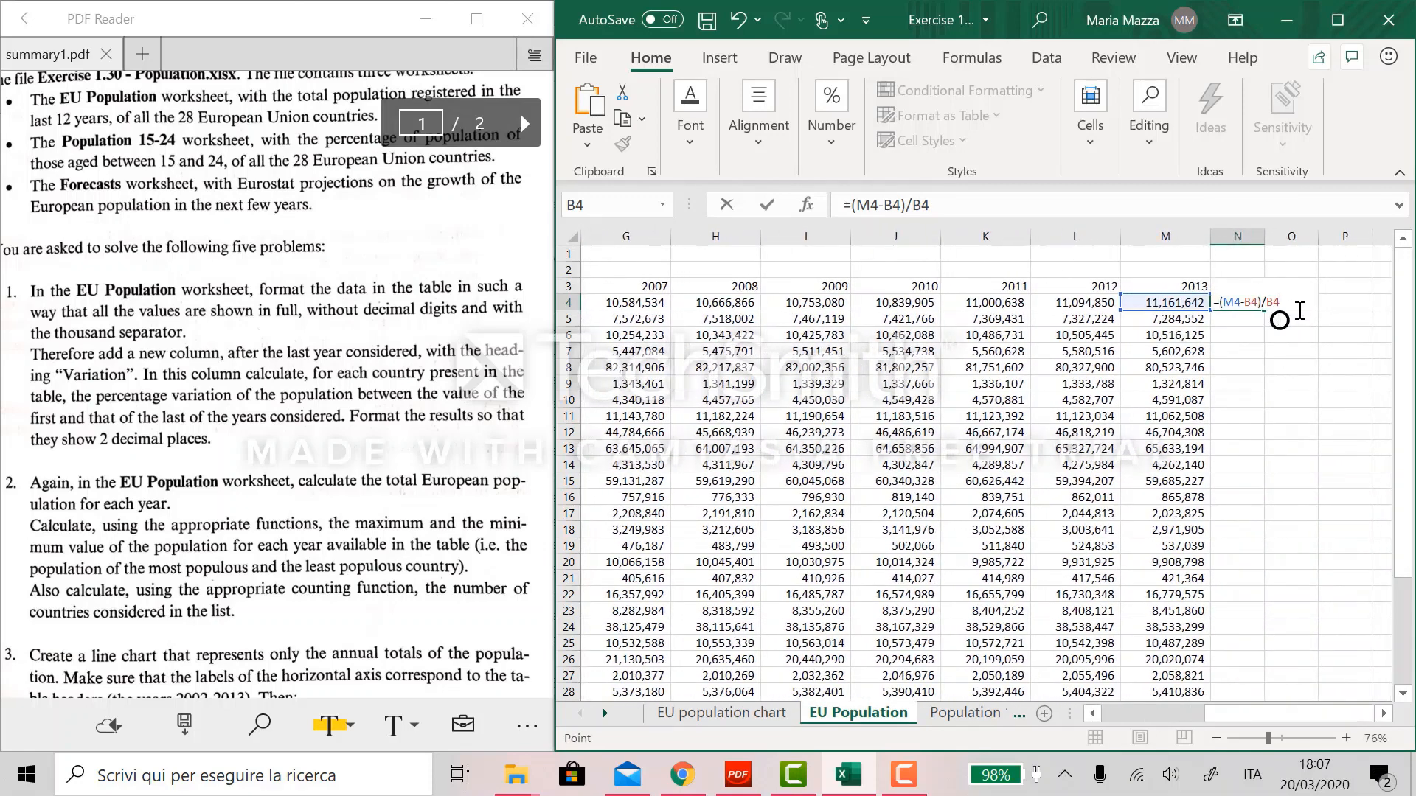
{"action": "key", "text": "Return"}
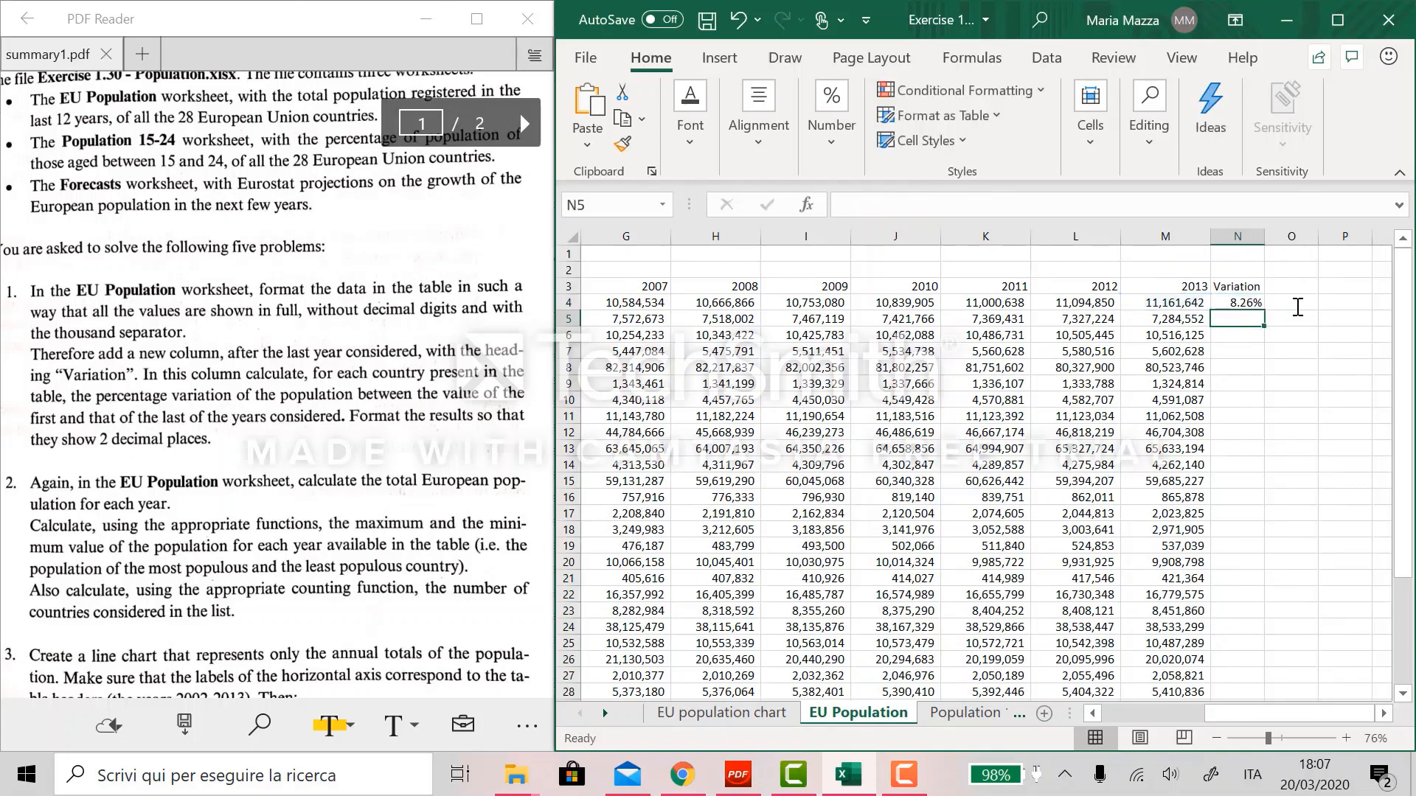
- Change the number format of Belgium's variation in N4 to General
{"action": "left_click", "coordinate": [1249, 303]}
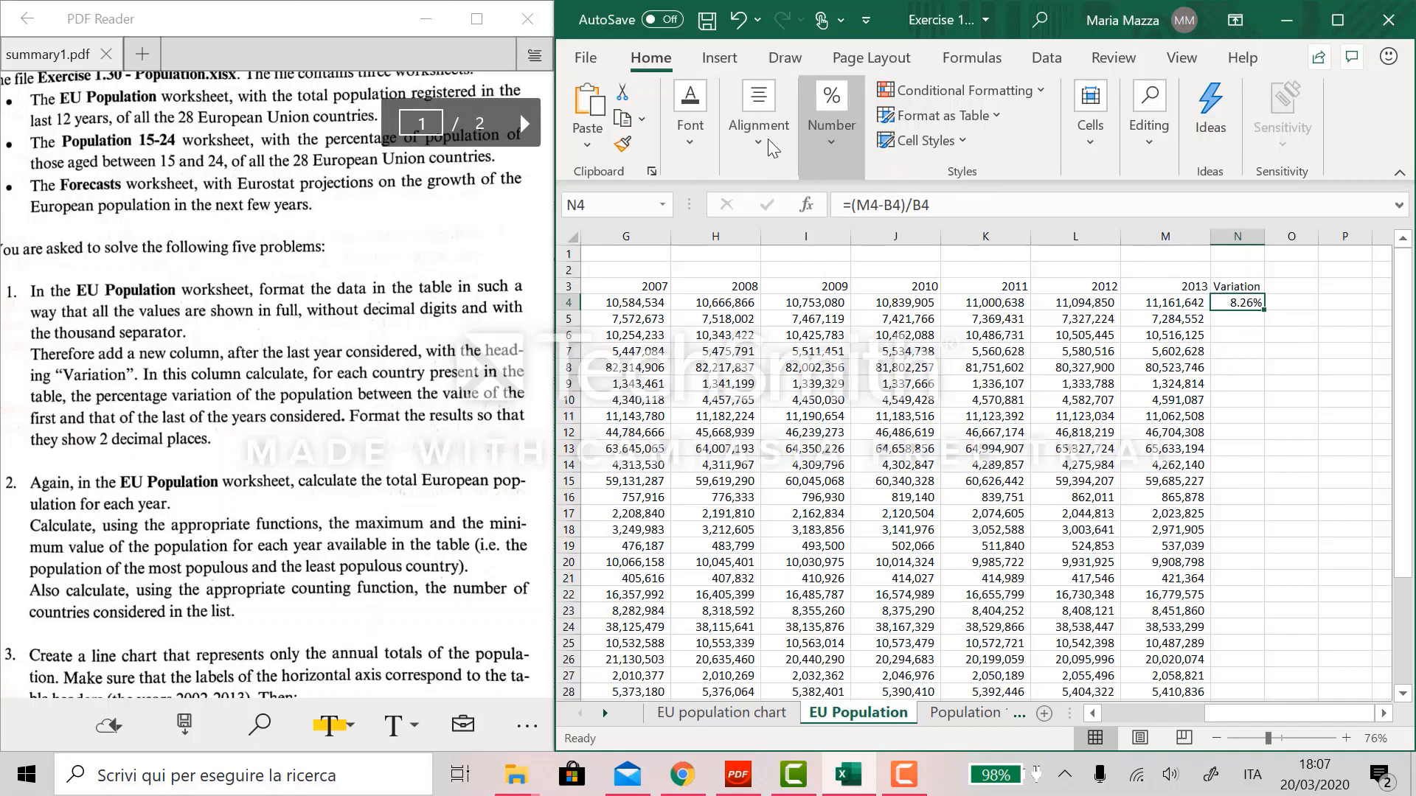
{"action": "left_click", "coordinate": [831, 140]}
{"action": "left_click", "coordinate": [941, 206]}
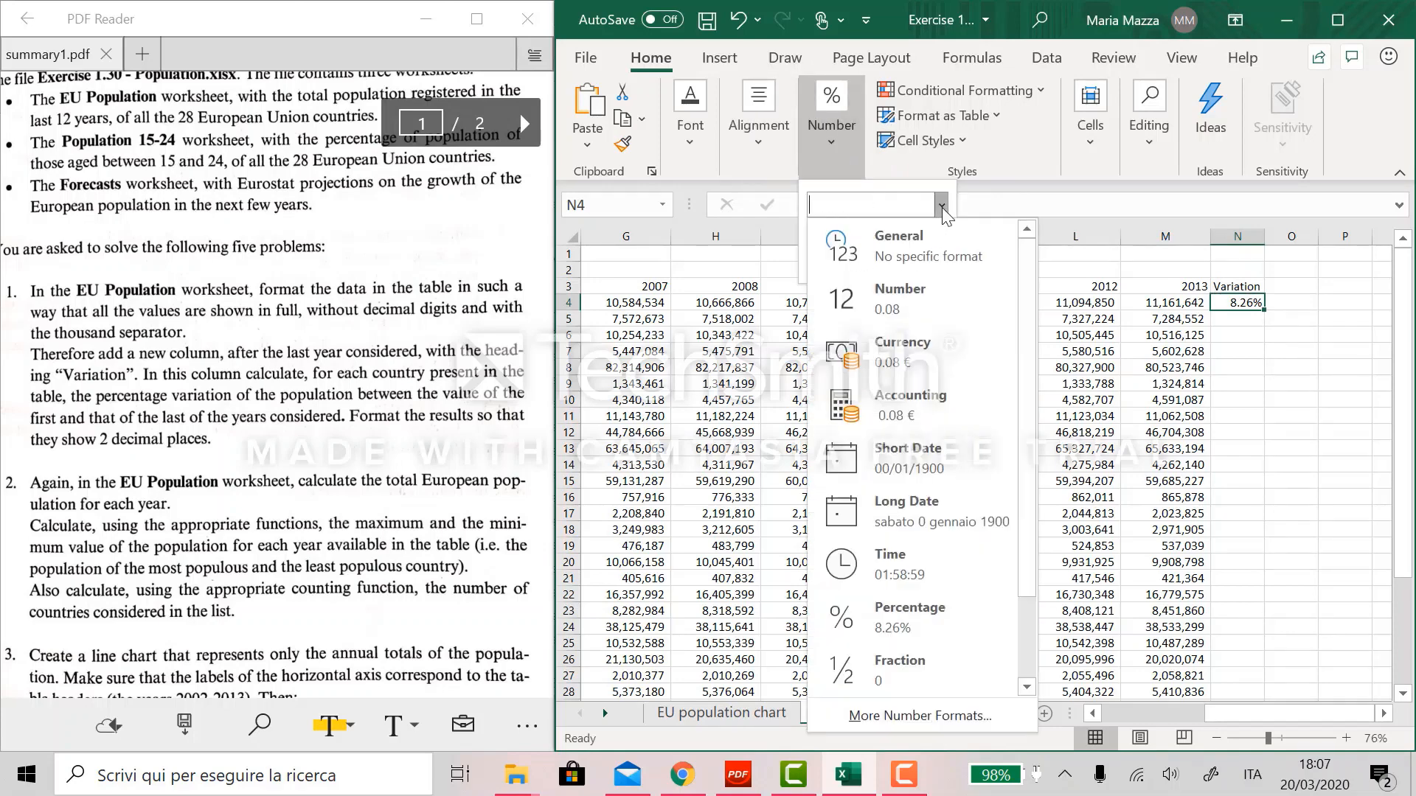
{"action": "left_click", "coordinate": [936, 245]}
{"action": "key", "text": "Escape"}
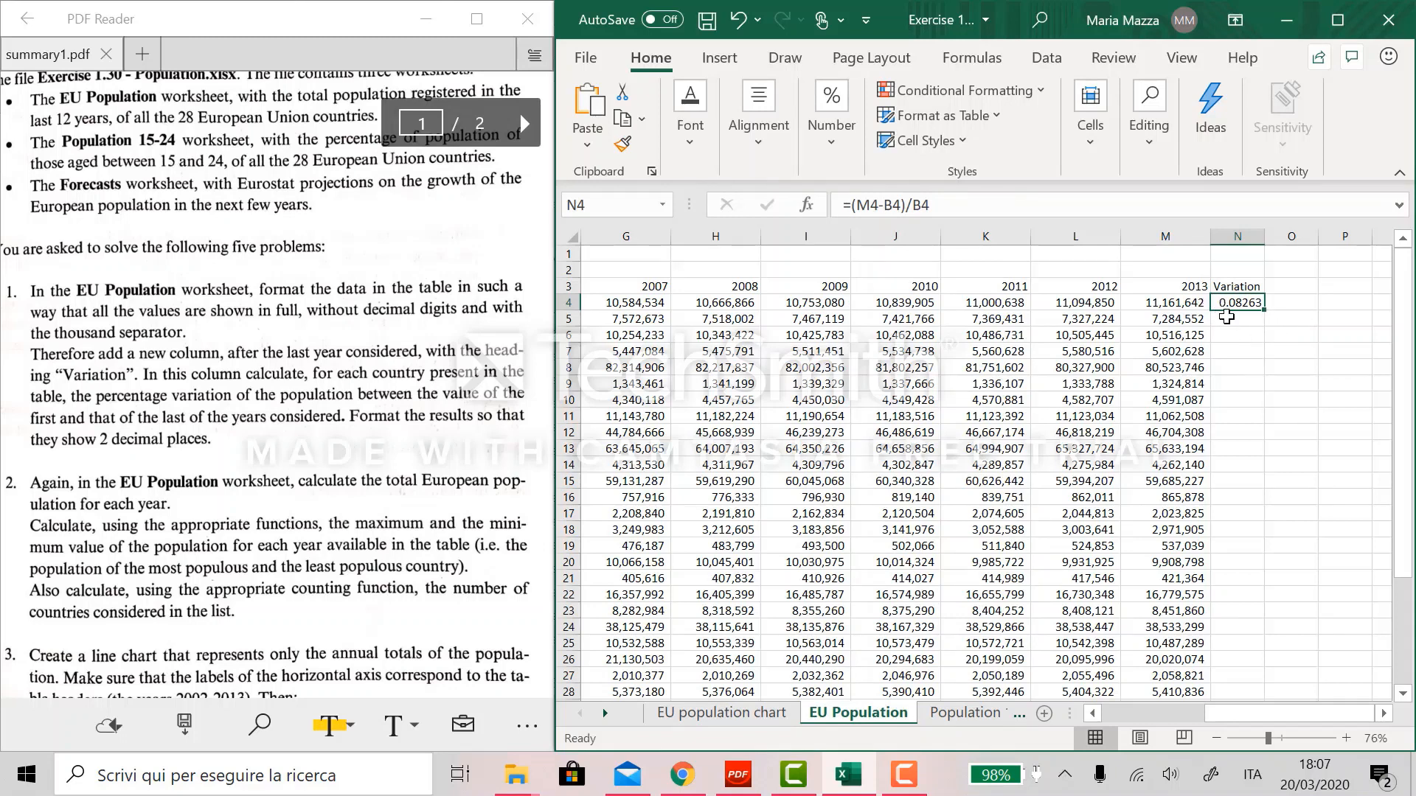
- Format Belgium's variation in N4 as a percentage with two decimal places
{"action": "left_click", "coordinate": [826, 116]}
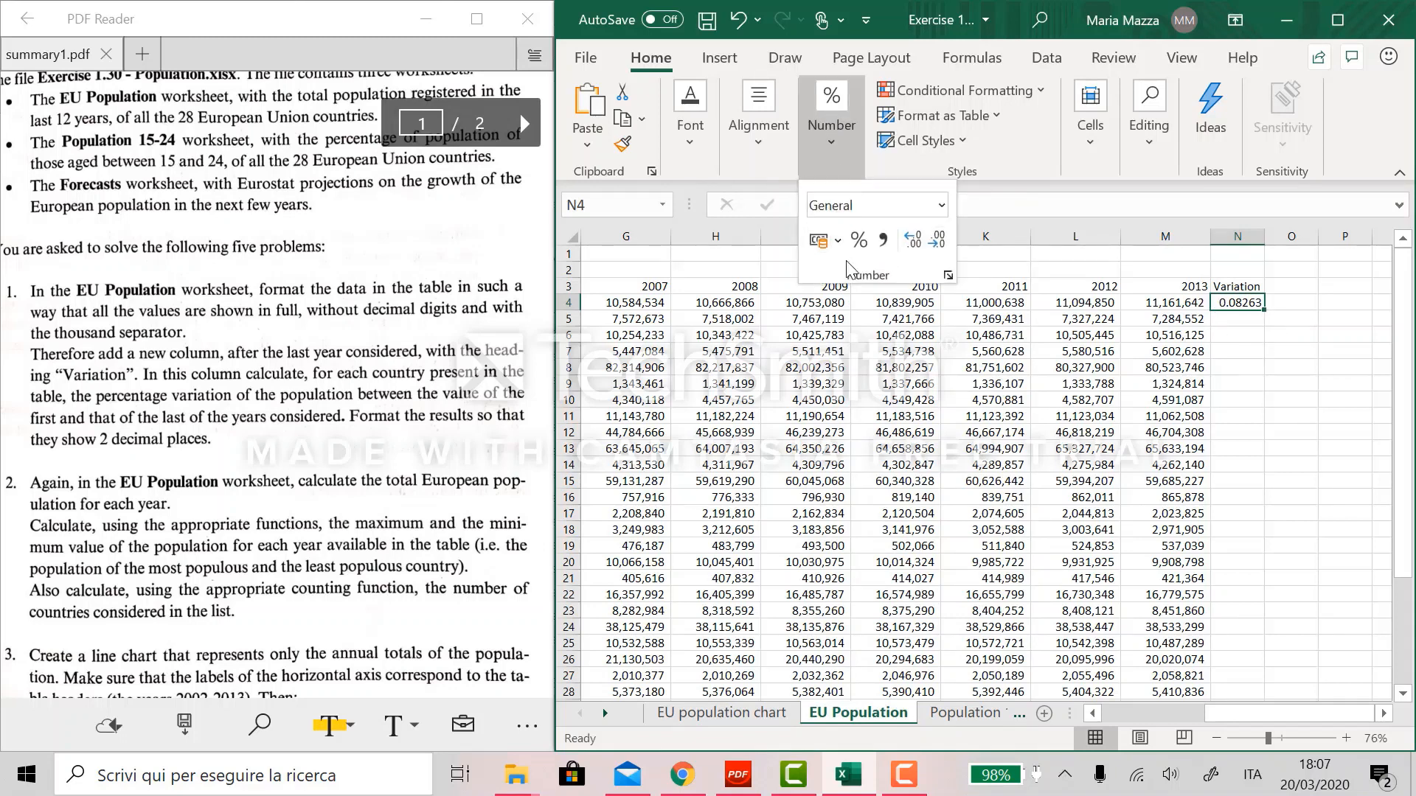
{"action": "left_click", "coordinate": [860, 242]}
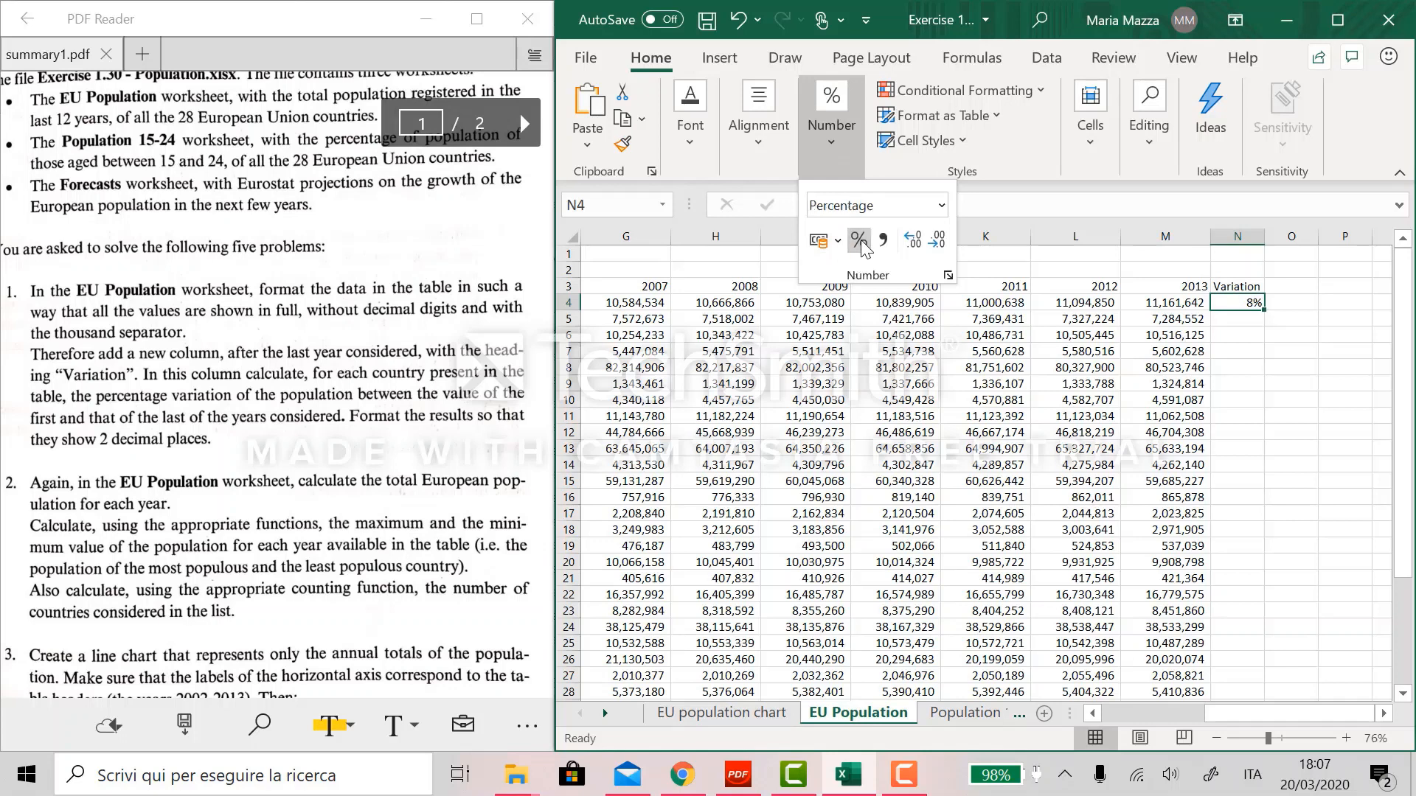
{"action": "left_click", "coordinate": [909, 239]}
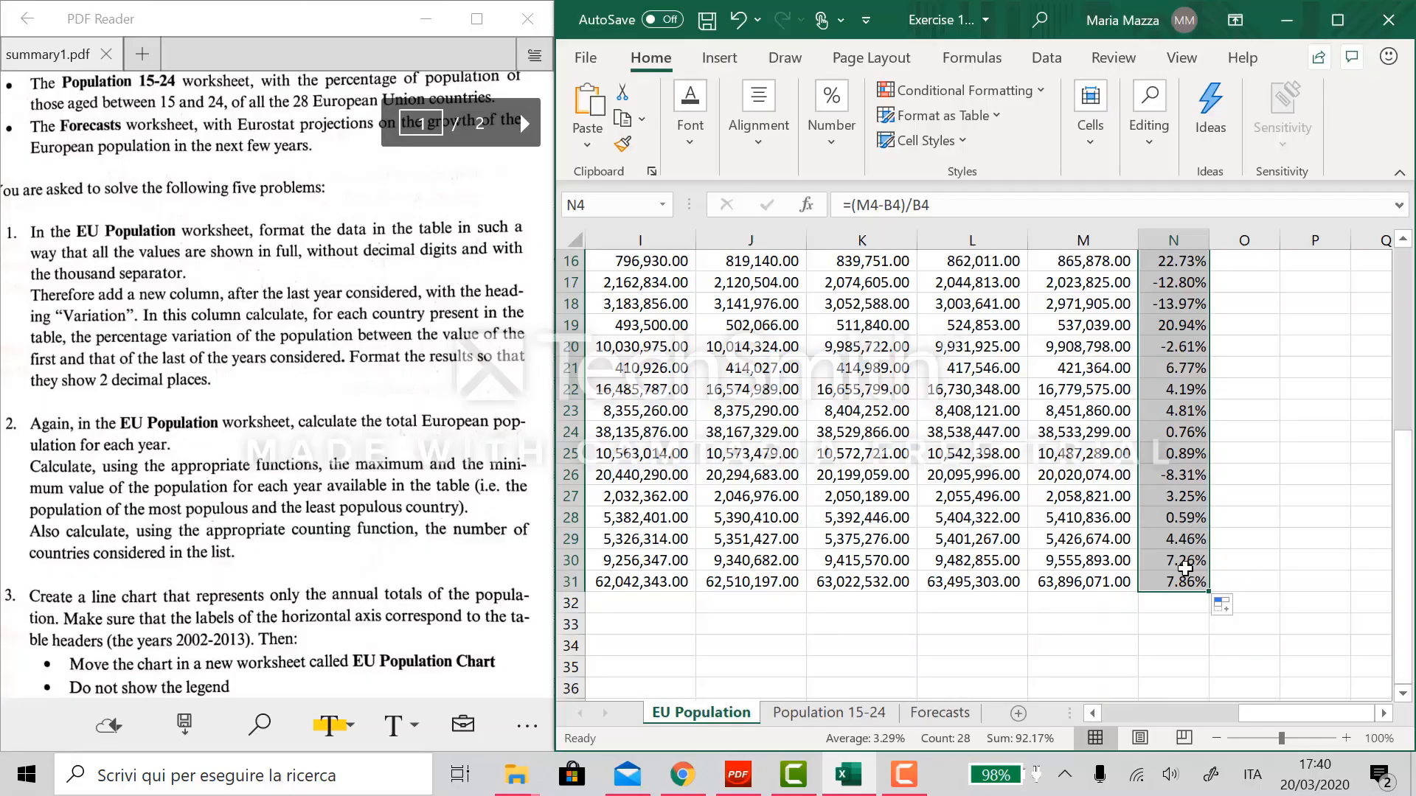
- Enter the row label "TOT EU Population per year" in cell A33, below the country list
{"action": "scroll", "coordinate": [1161, 573], "scroll_direction": "left", "scroll_amount": 1}
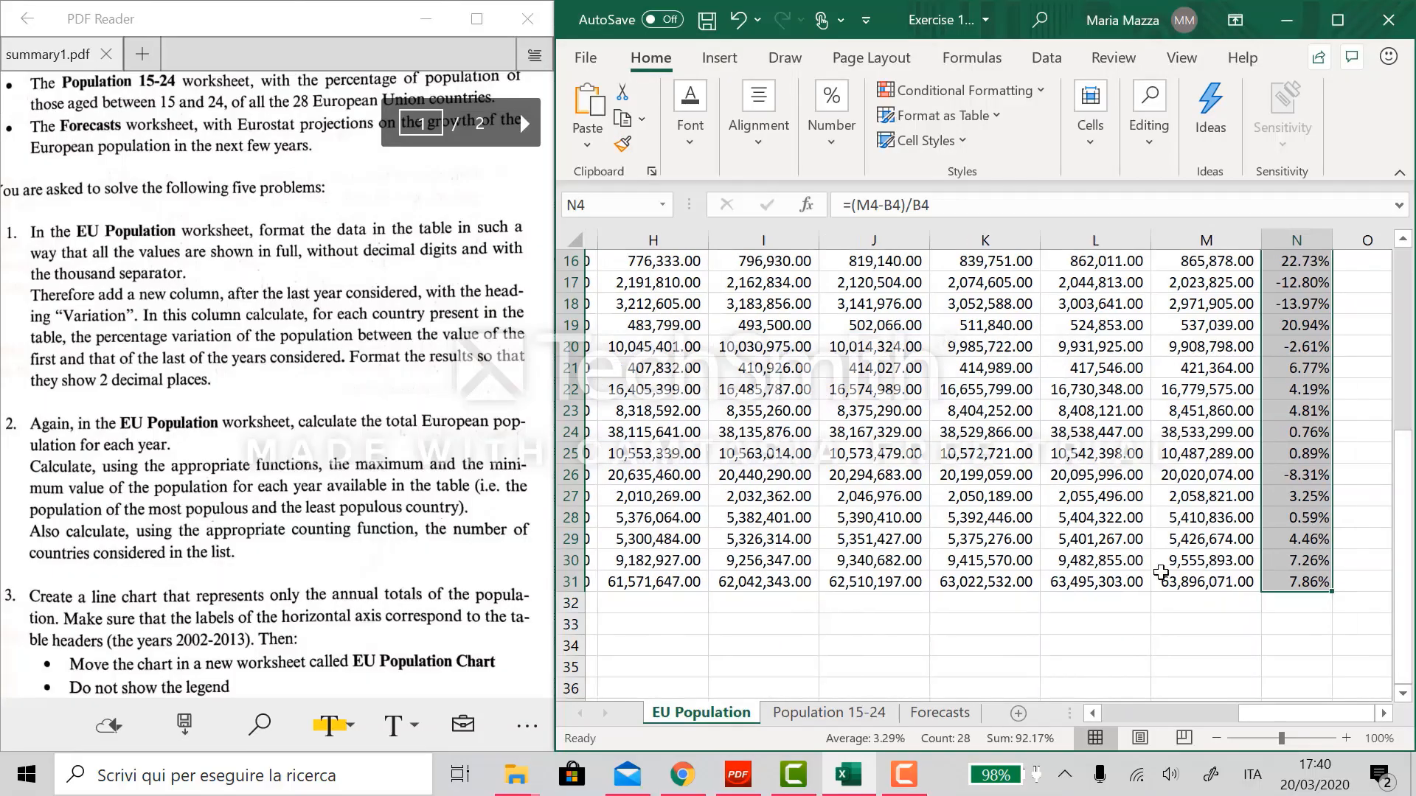
{"action": "scroll", "coordinate": [1161, 573], "scroll_direction": "left", "scroll_amount": 7}
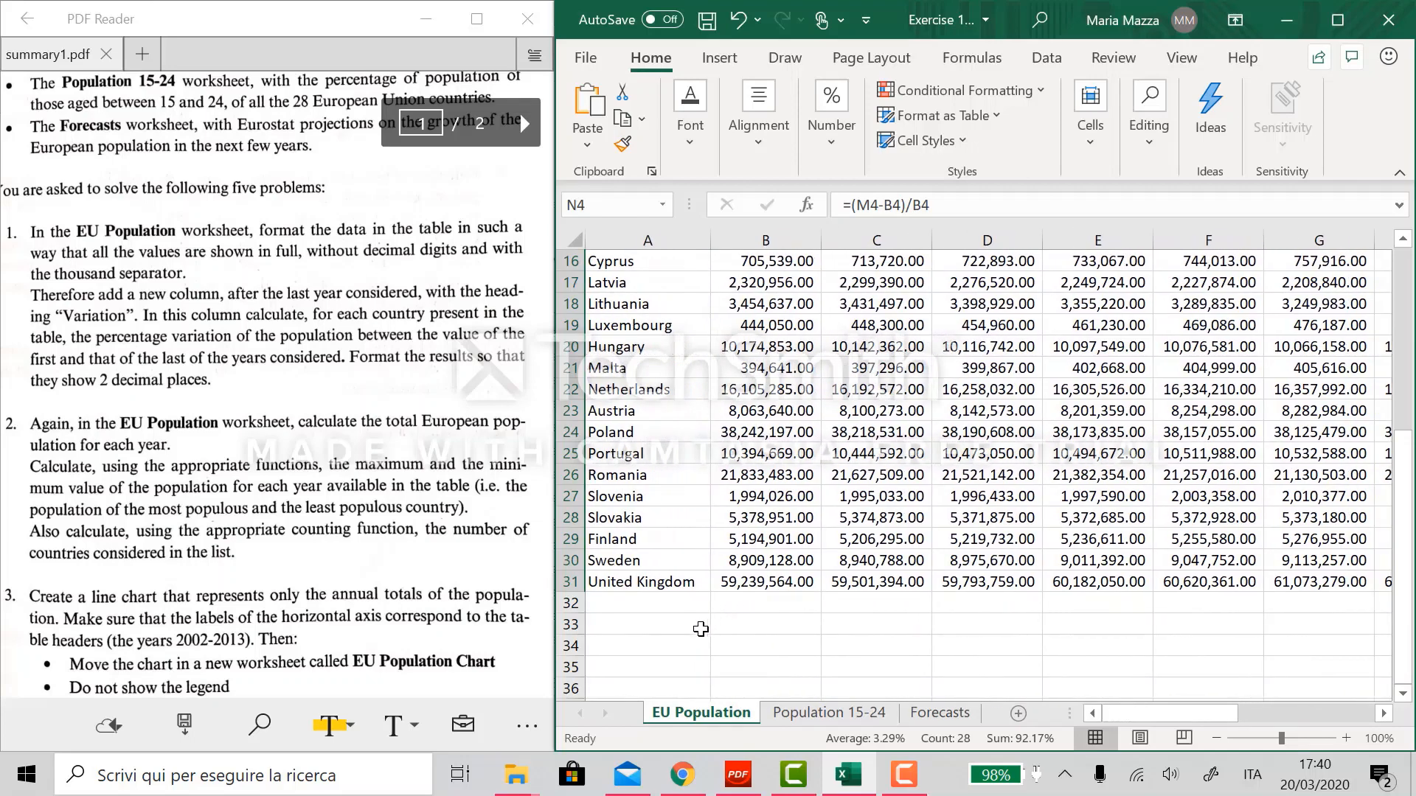
{"action": "left_click", "coordinate": [688, 629]}
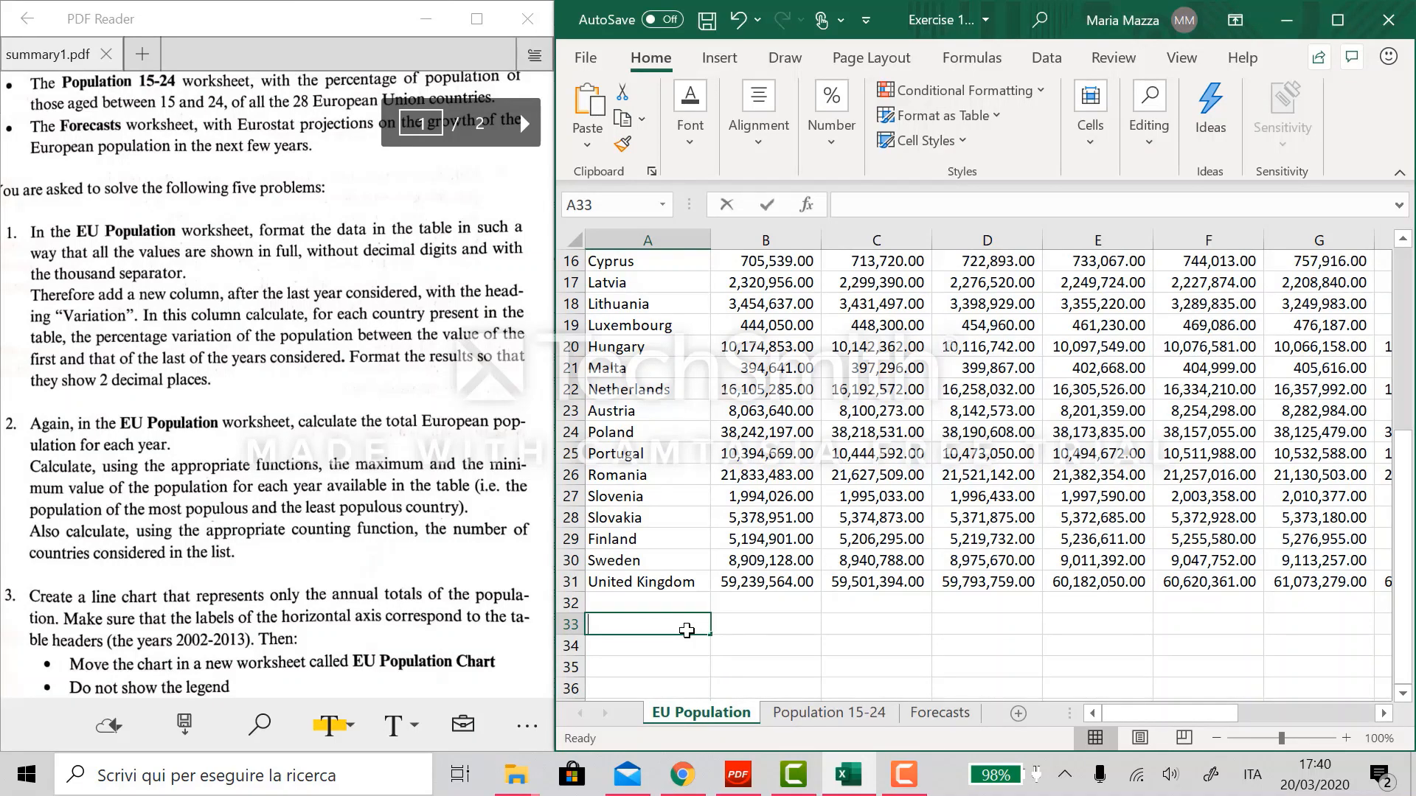
{"action": "type", "text": "TOT"}
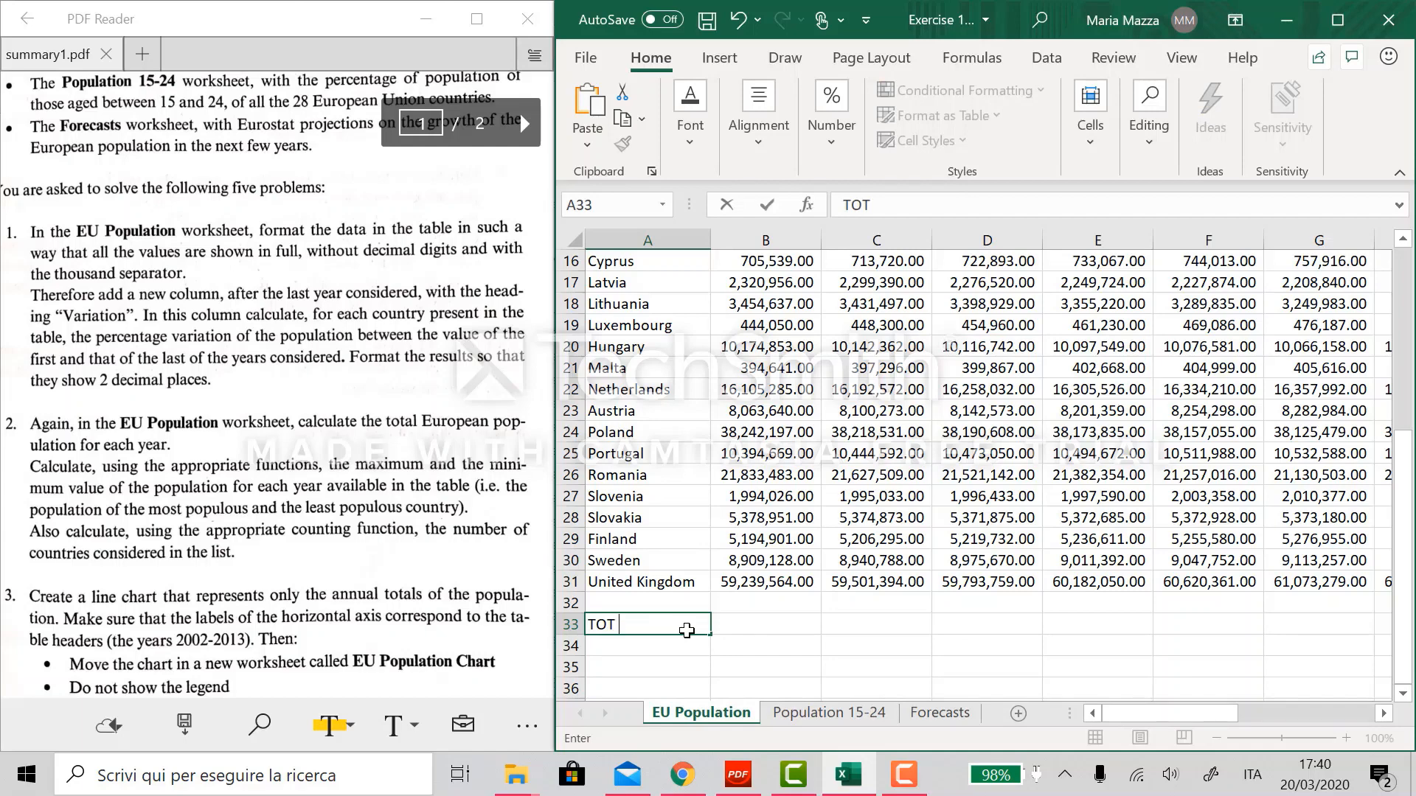
{"action": "type", "text": " EU"}
{"action": "key", "text": "BackSpace"}
{"action": "key", "text": "BackSpace"}
{"action": "type", "text": "Popi"}
{"action": "type", "text": "la"}
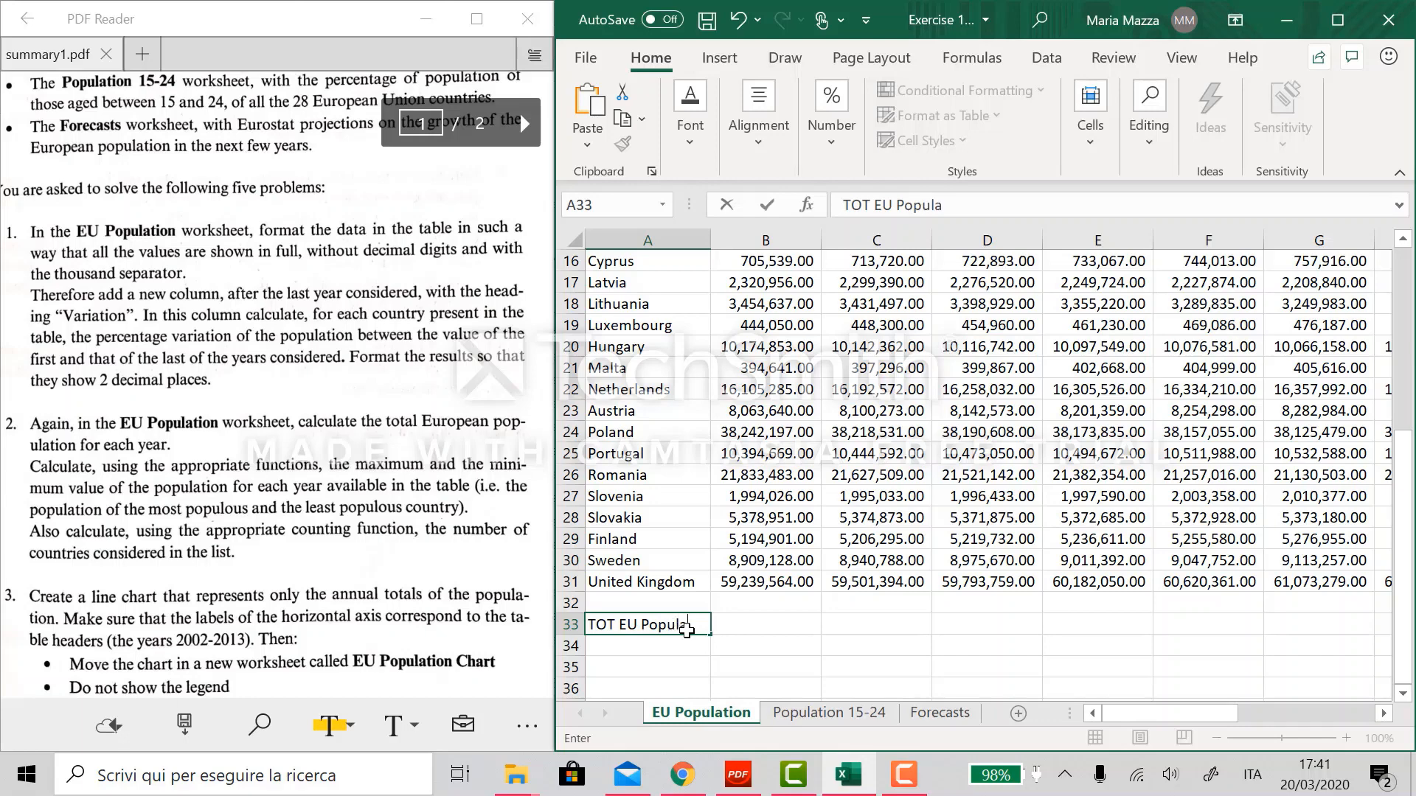
{"action": "type", "text": "tion per"}
{"action": "type", "text": "year"}
{"action": "key", "text": "Return"}
- Wrap the text of the total population label in A33
{"action": "left_click", "coordinate": [678, 625]}
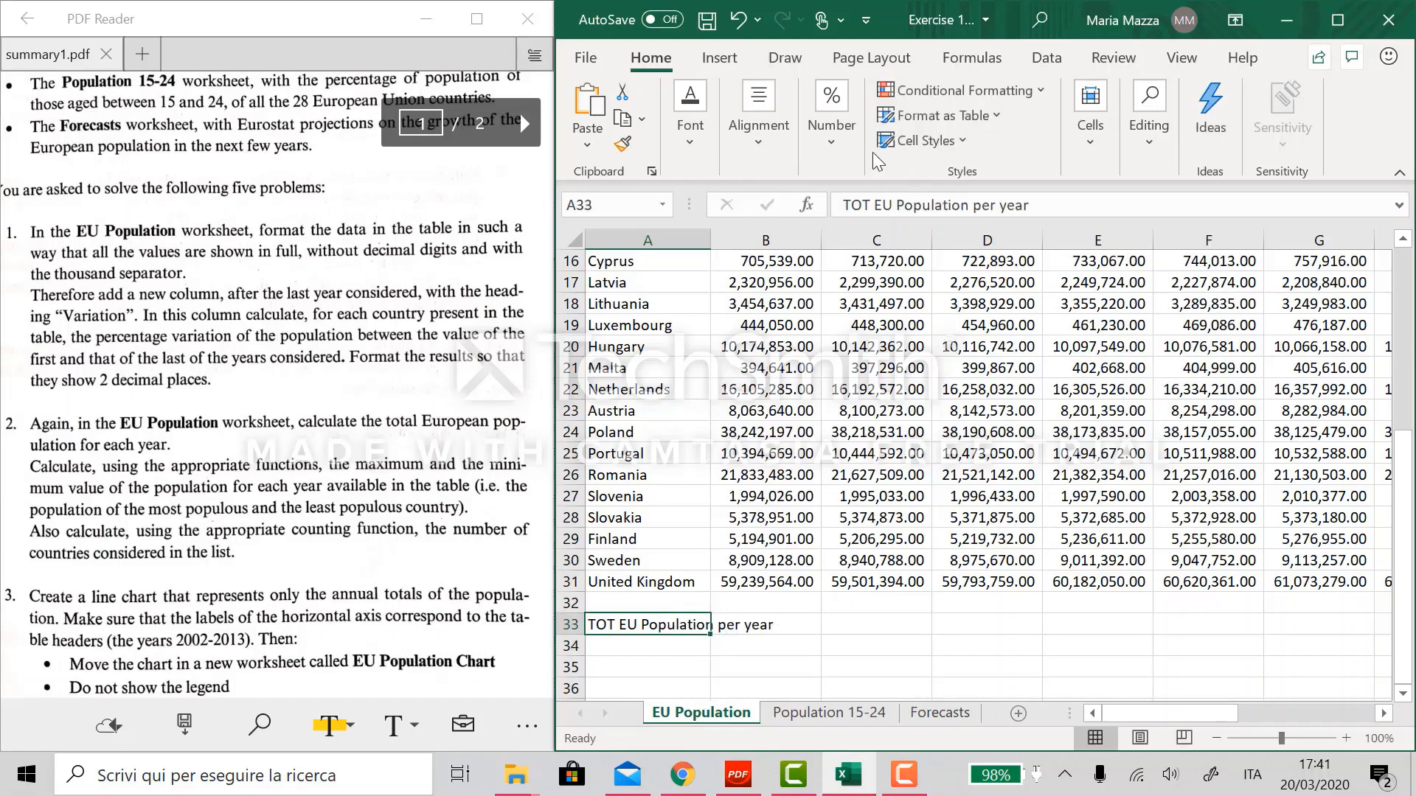
{"action": "left_click", "coordinate": [784, 148]}
{"action": "left_click", "coordinate": [937, 208]}
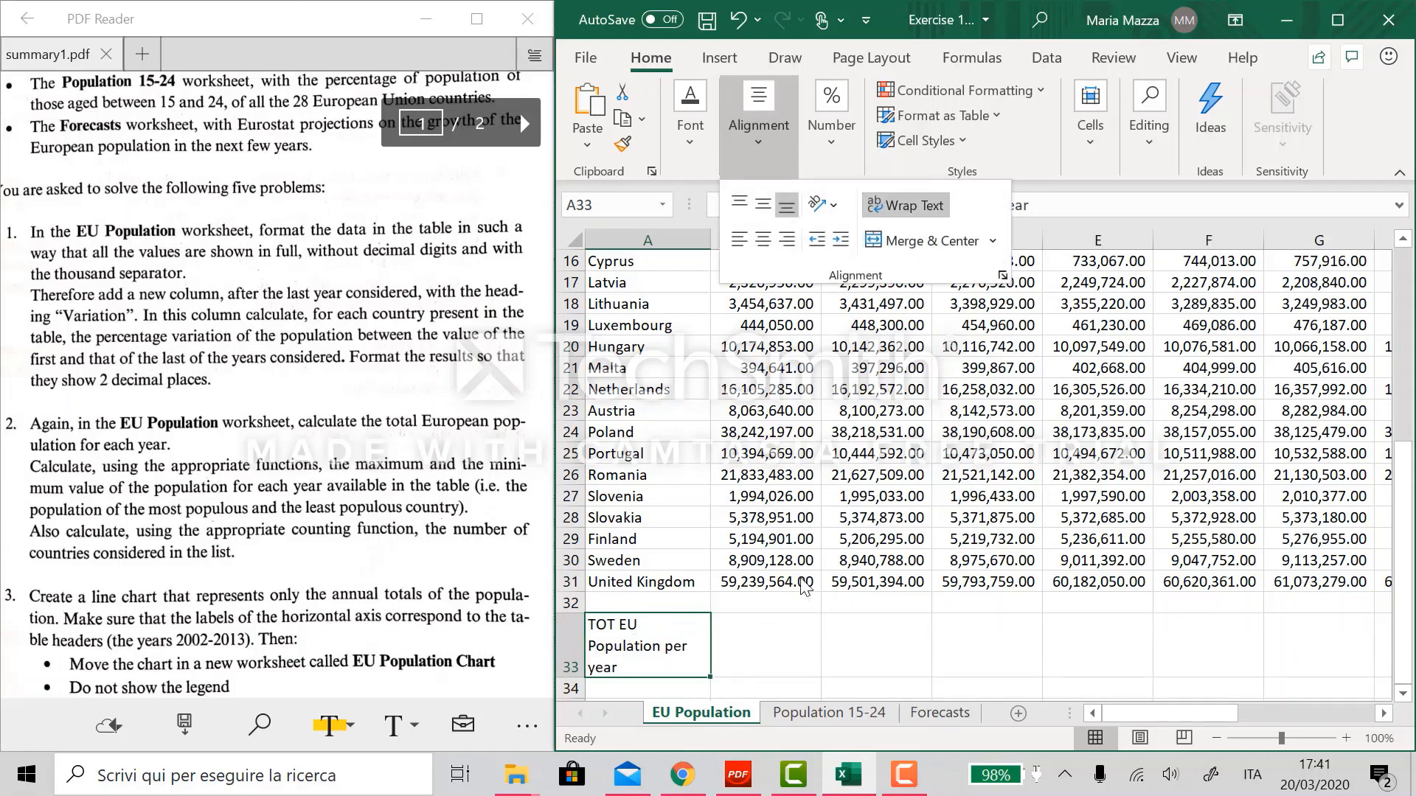
- Total the 2002 population in B33 with =SUM(B4:B31) and fill the formula across the years to M33
{"action": "left_click", "coordinate": [739, 643]}
{"action": "double_click", "coordinate": [749, 654]}
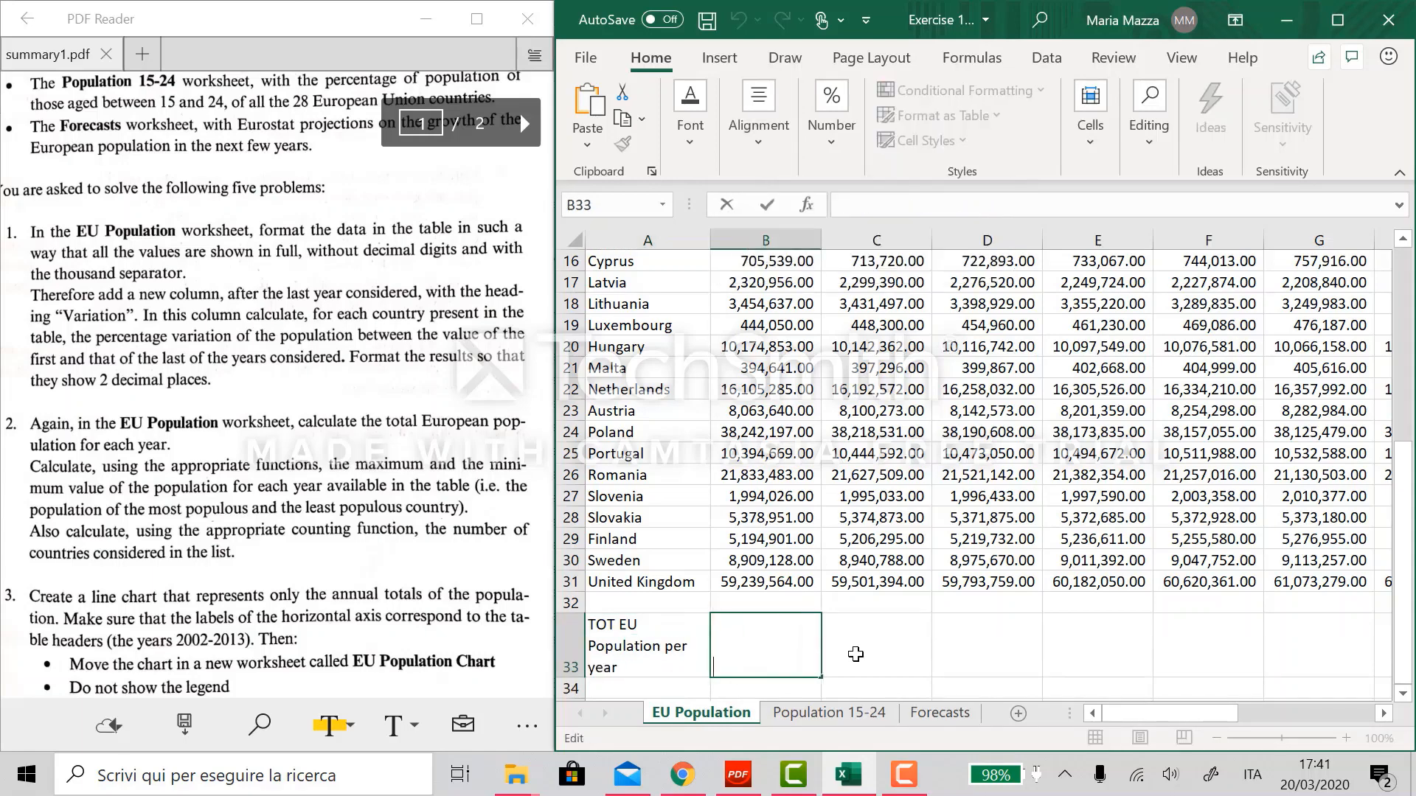
{"action": "type", "text": "="}
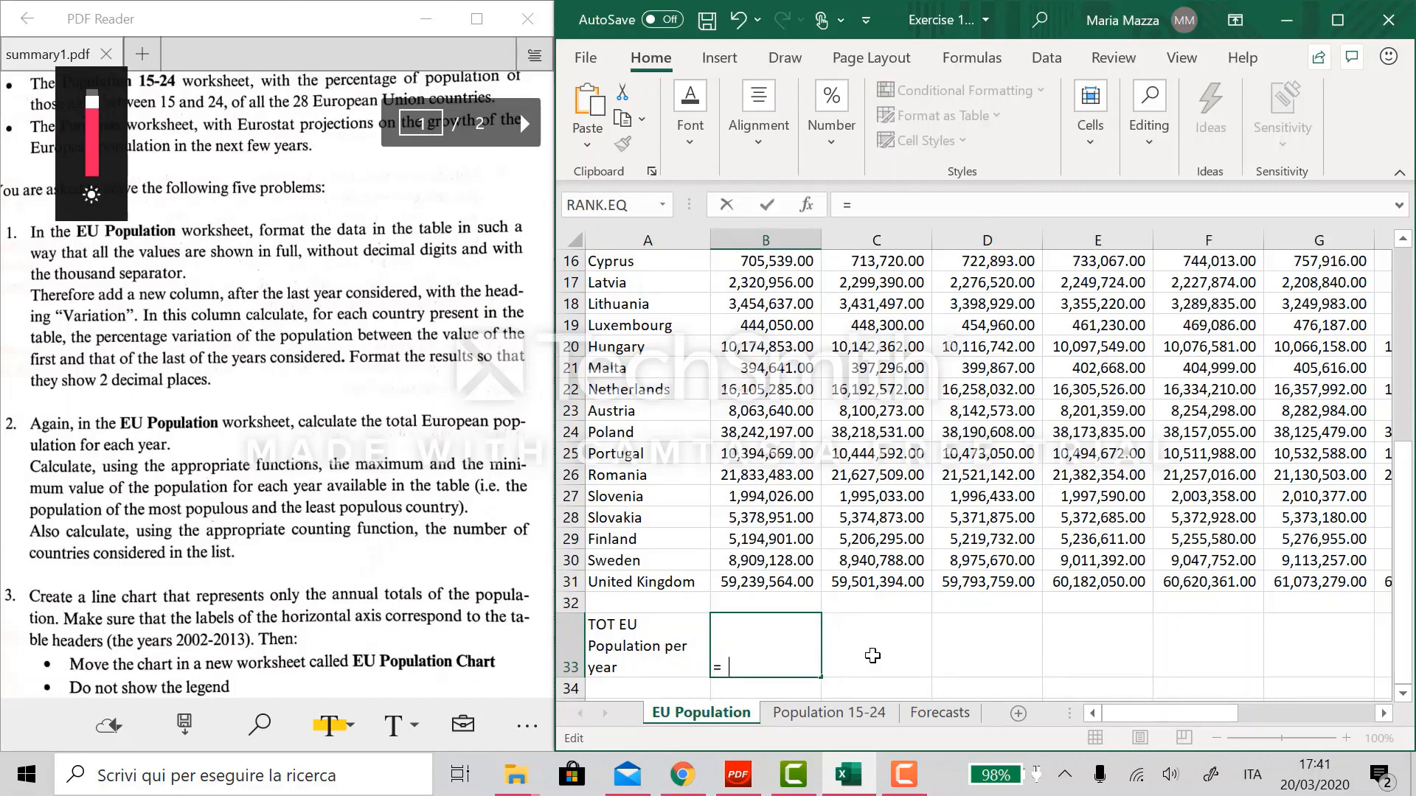
{"action": "type", "text": "SUM("}
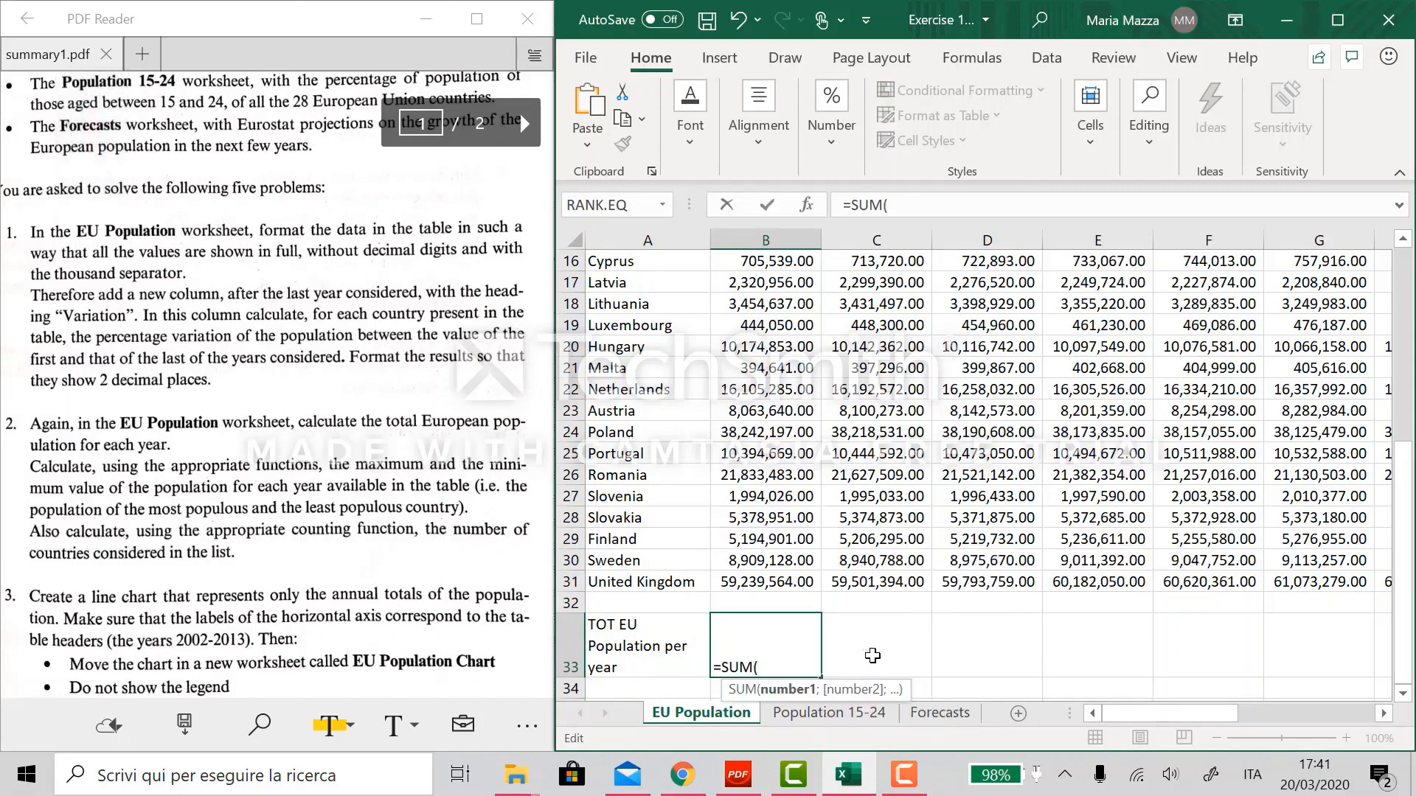
{"action": "left_click_drag", "start_coordinate": [752, 583], "coordinate": [786, 304]}
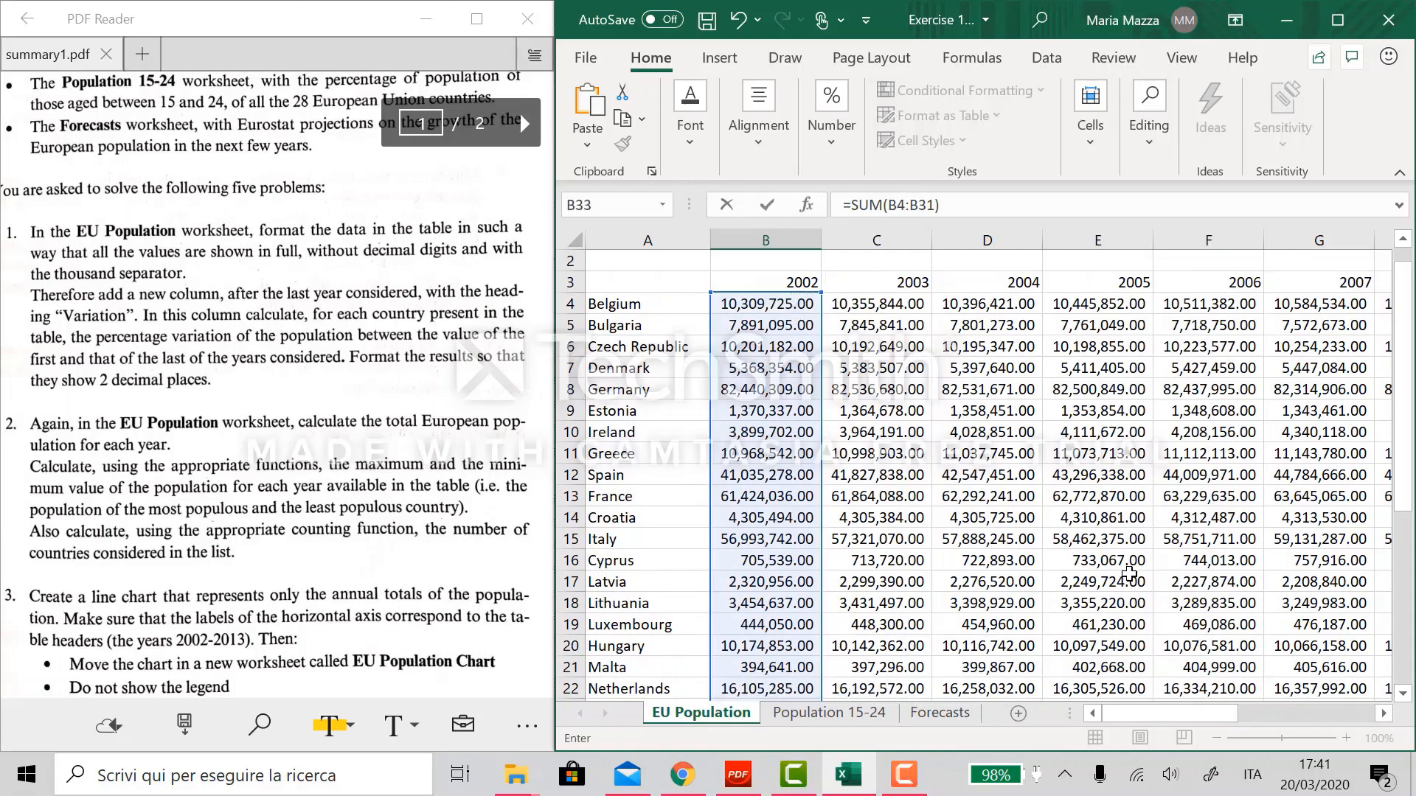
{"action": "key", "text": "Return"}
{"action": "left_click", "coordinate": [793, 655]}
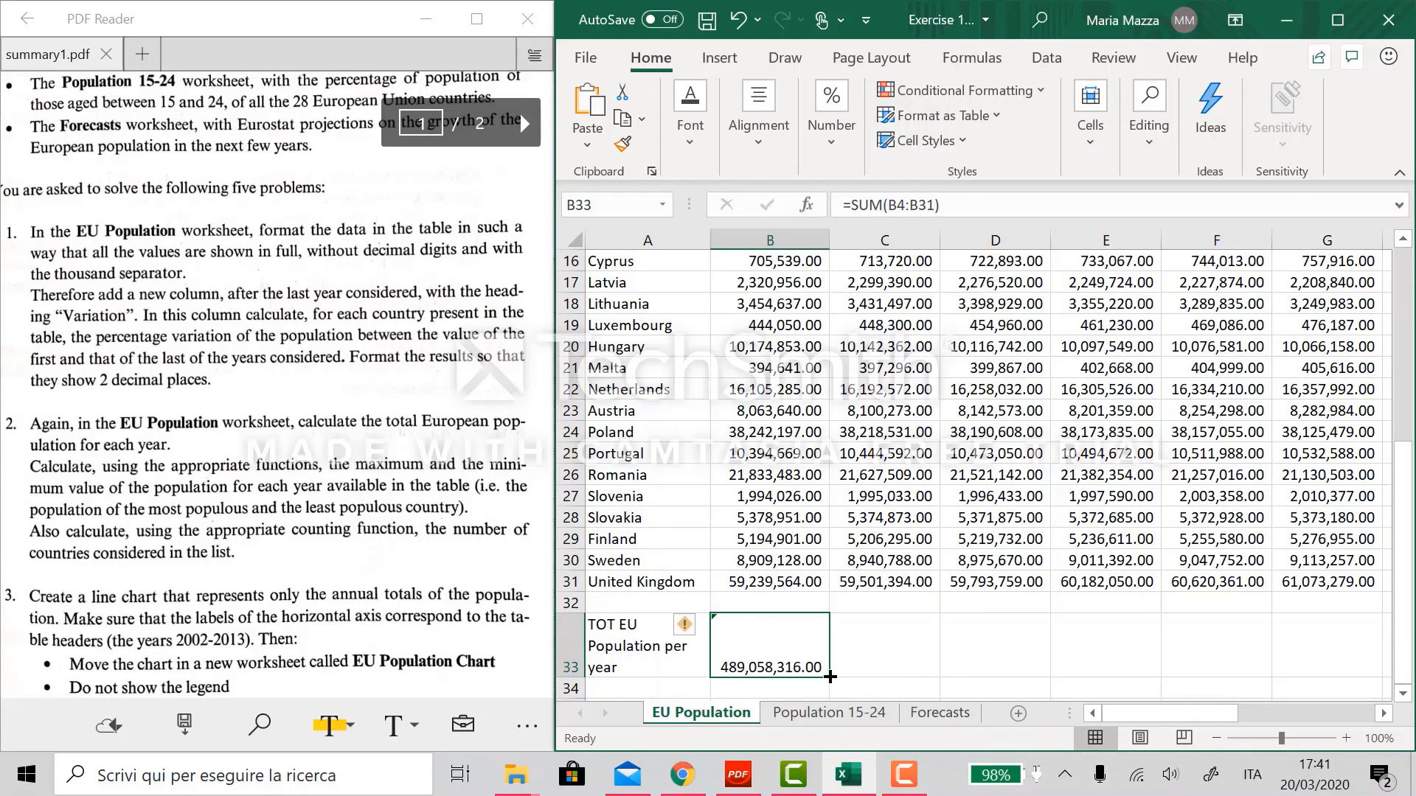
{"action": "left_click_drag", "start_coordinate": [830, 677], "coordinate": [1216, 654]}
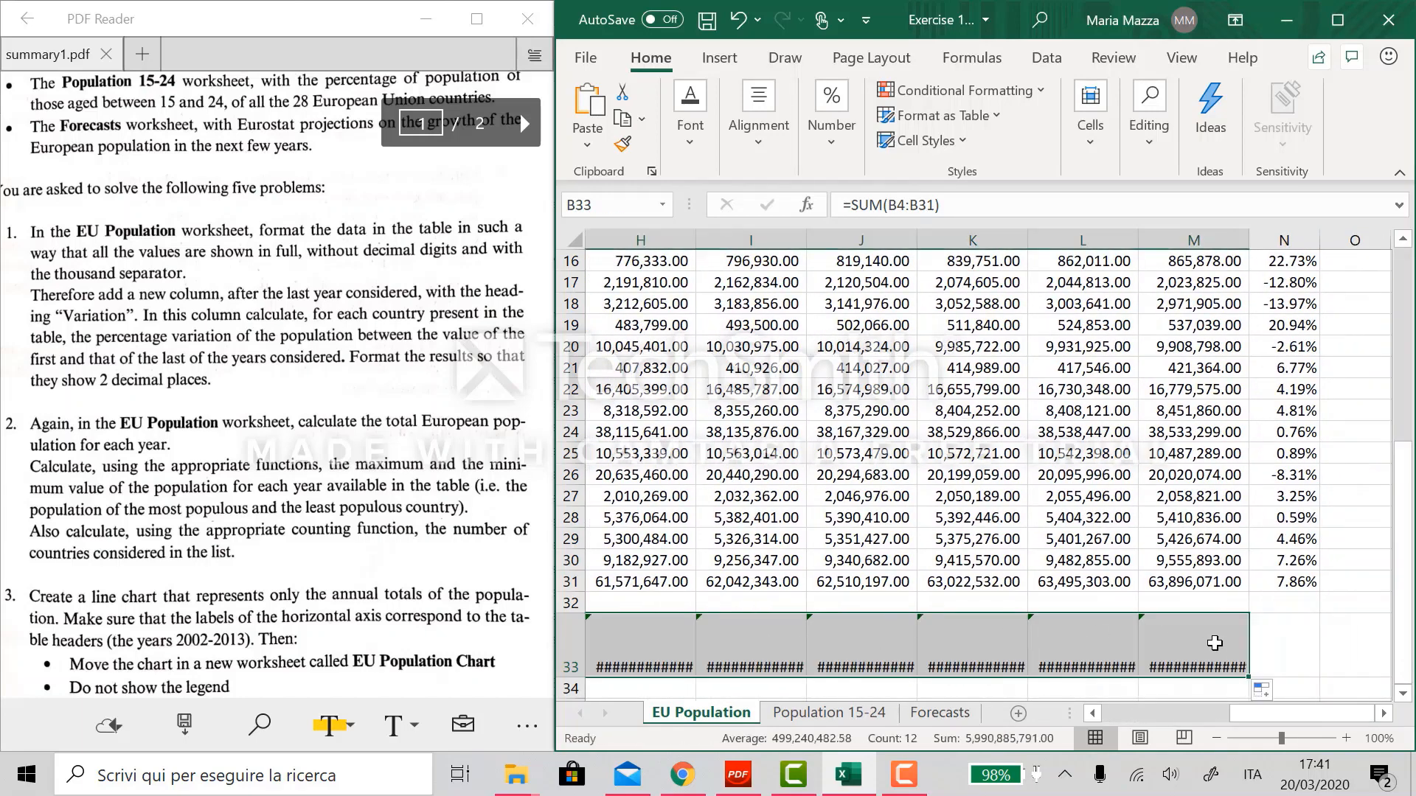
- Auto-fit the widths of columns C to M to display the annual totals in full
{"action": "scroll", "coordinate": [1032, 642], "scroll_direction": "left", "scroll_amount": 3}
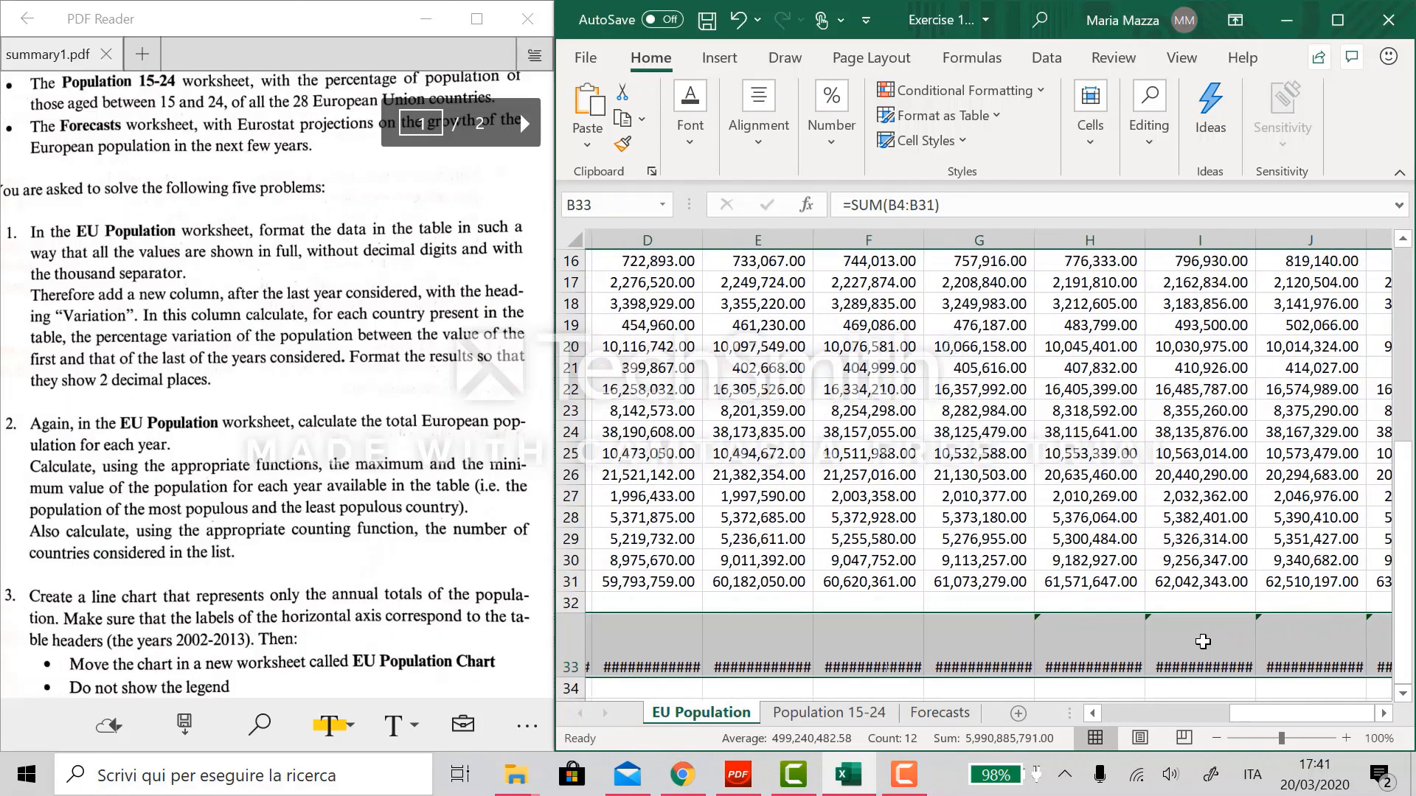
{"action": "left_click", "coordinate": [788, 669]}
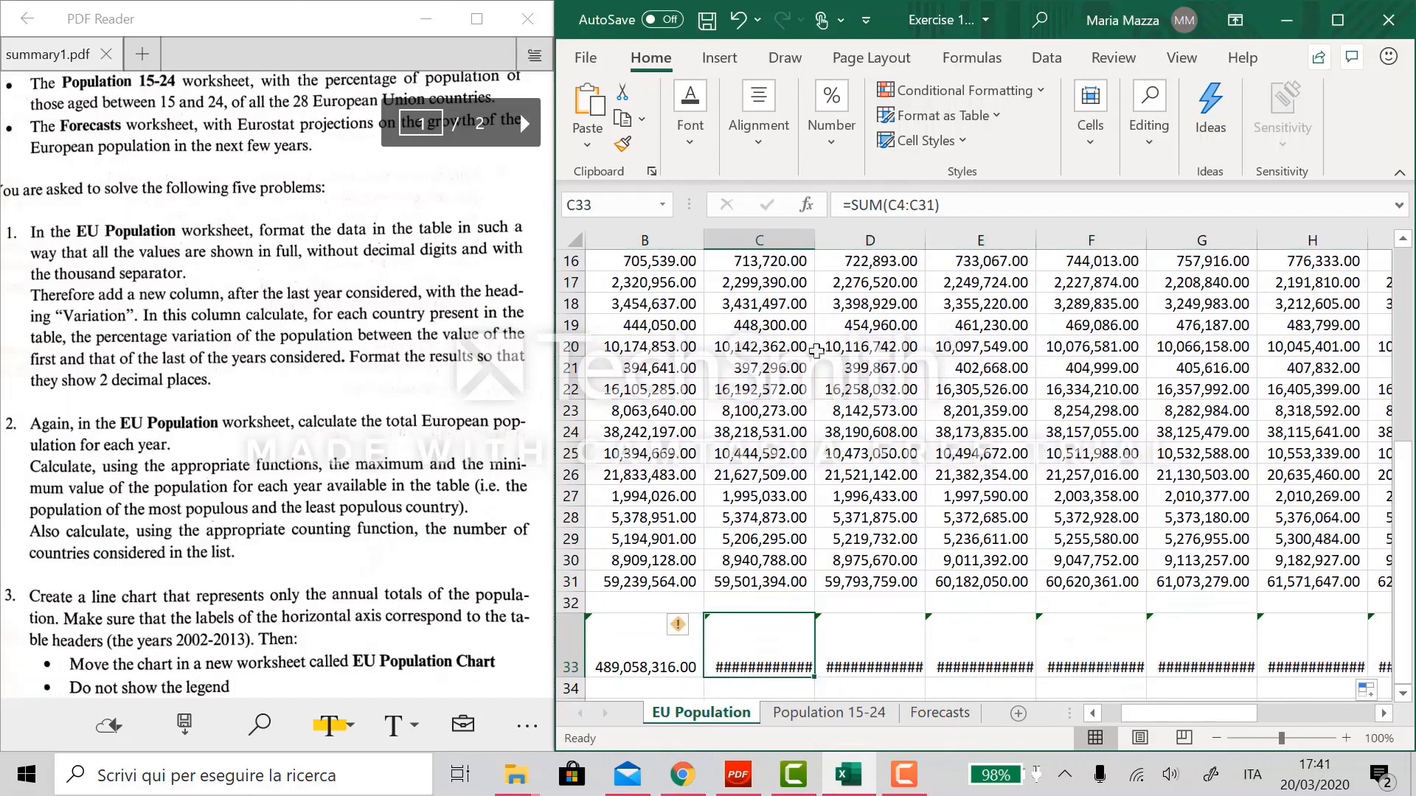
{"action": "double_click", "coordinate": [815, 241]}
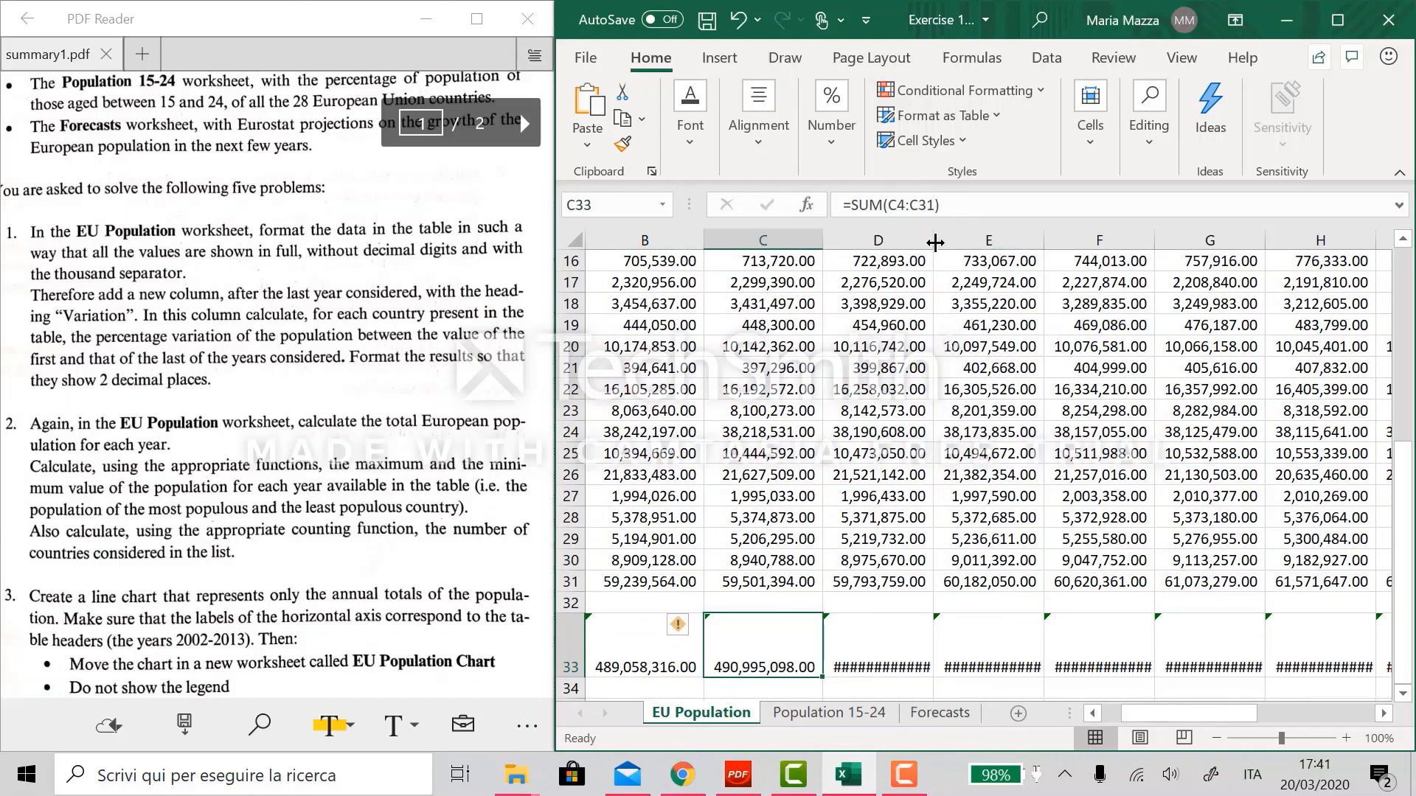
{"action": "double_click", "coordinate": [940, 242]}
{"action": "double_click", "coordinate": [1050, 239]}
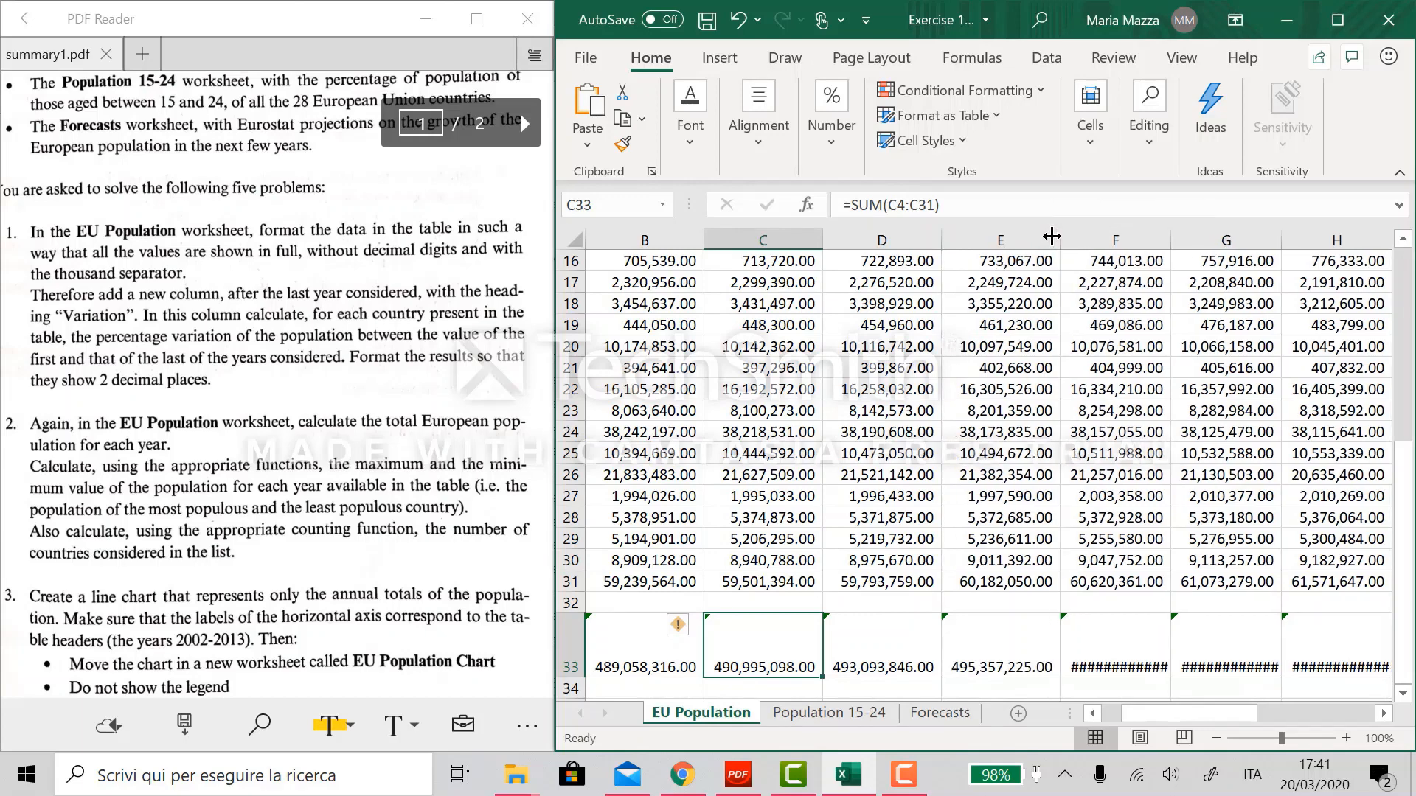
{"action": "double_click", "coordinate": [1170, 240]}
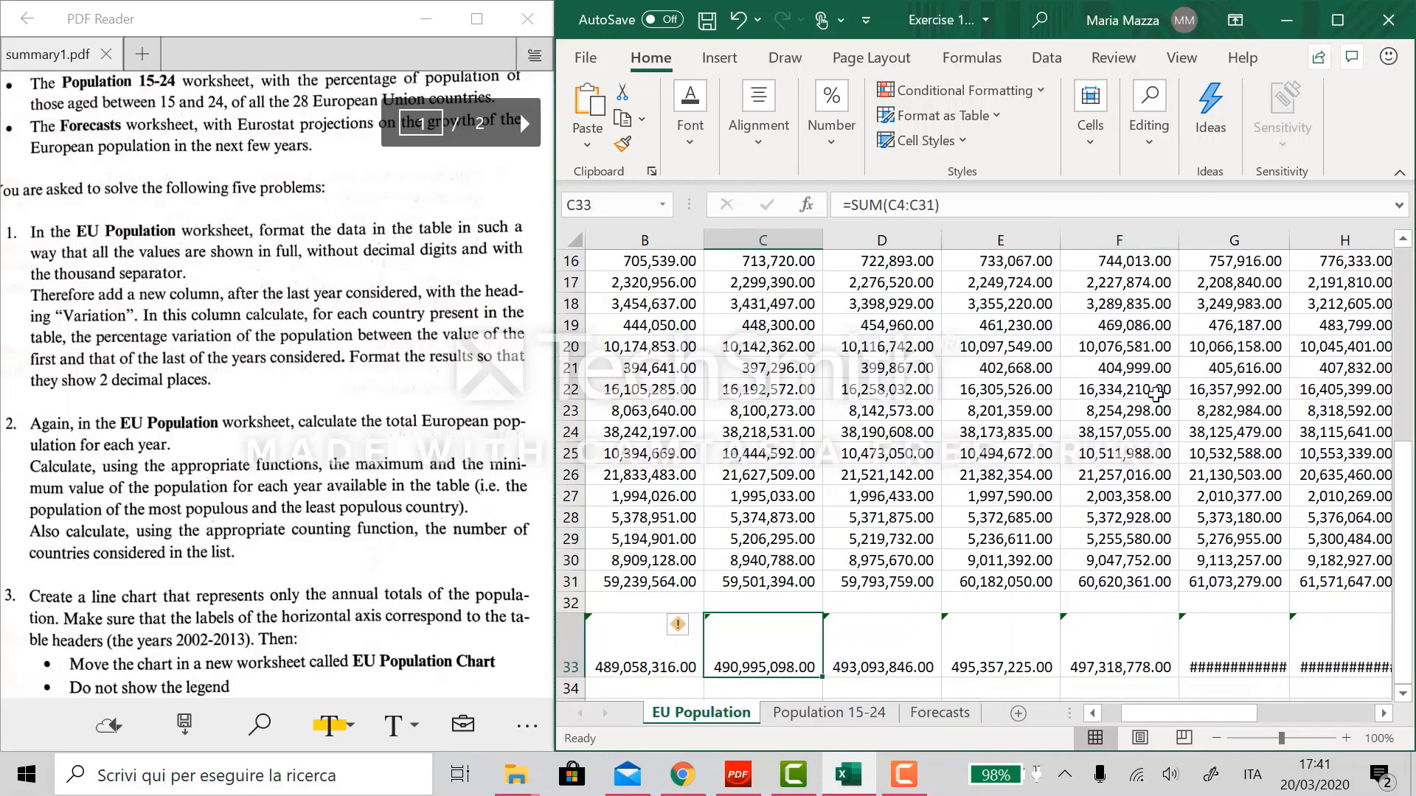
{"action": "scroll", "coordinate": [1076, 333], "scroll_direction": "right", "scroll_amount": 3}
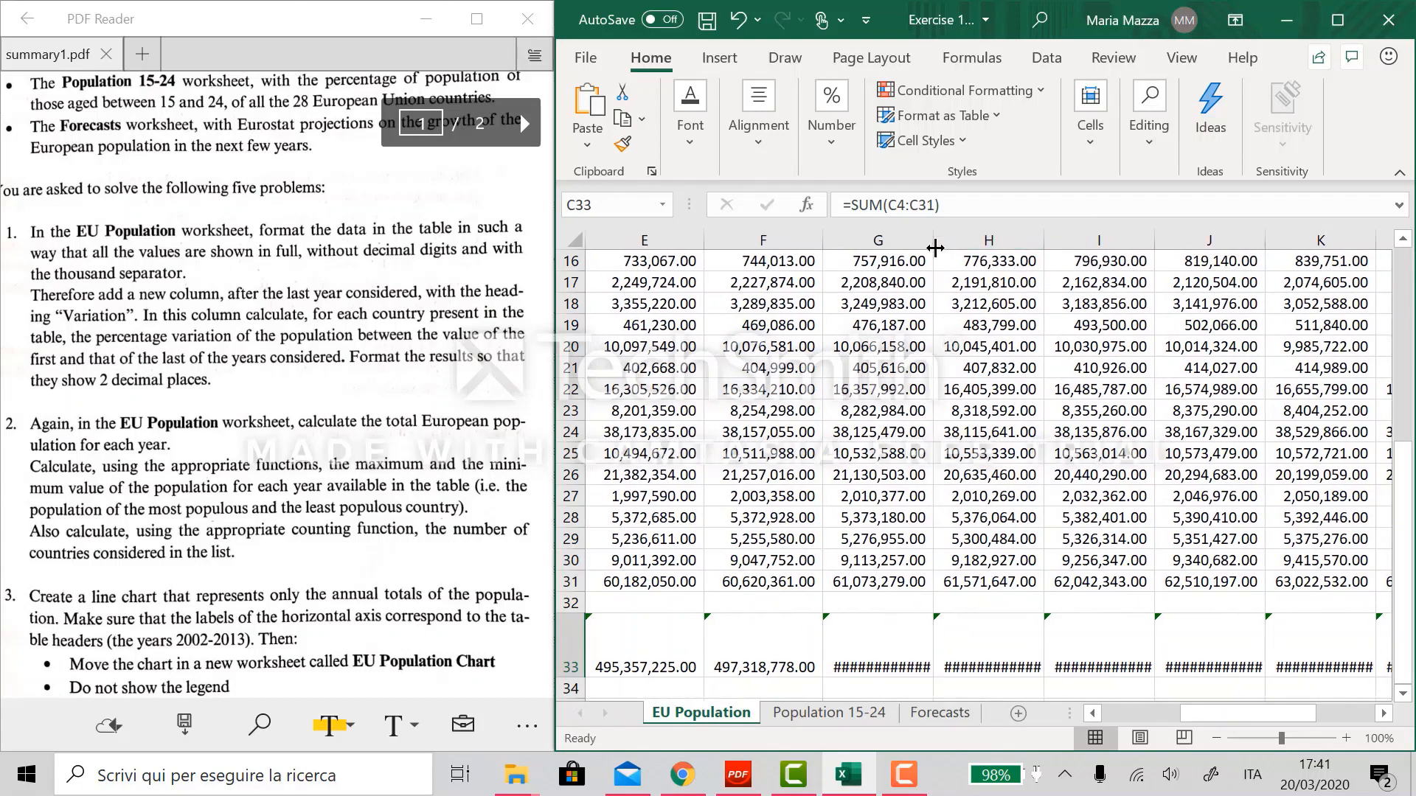
{"action": "double_click", "coordinate": [933, 241]}
{"action": "double_click", "coordinate": [1051, 244]}
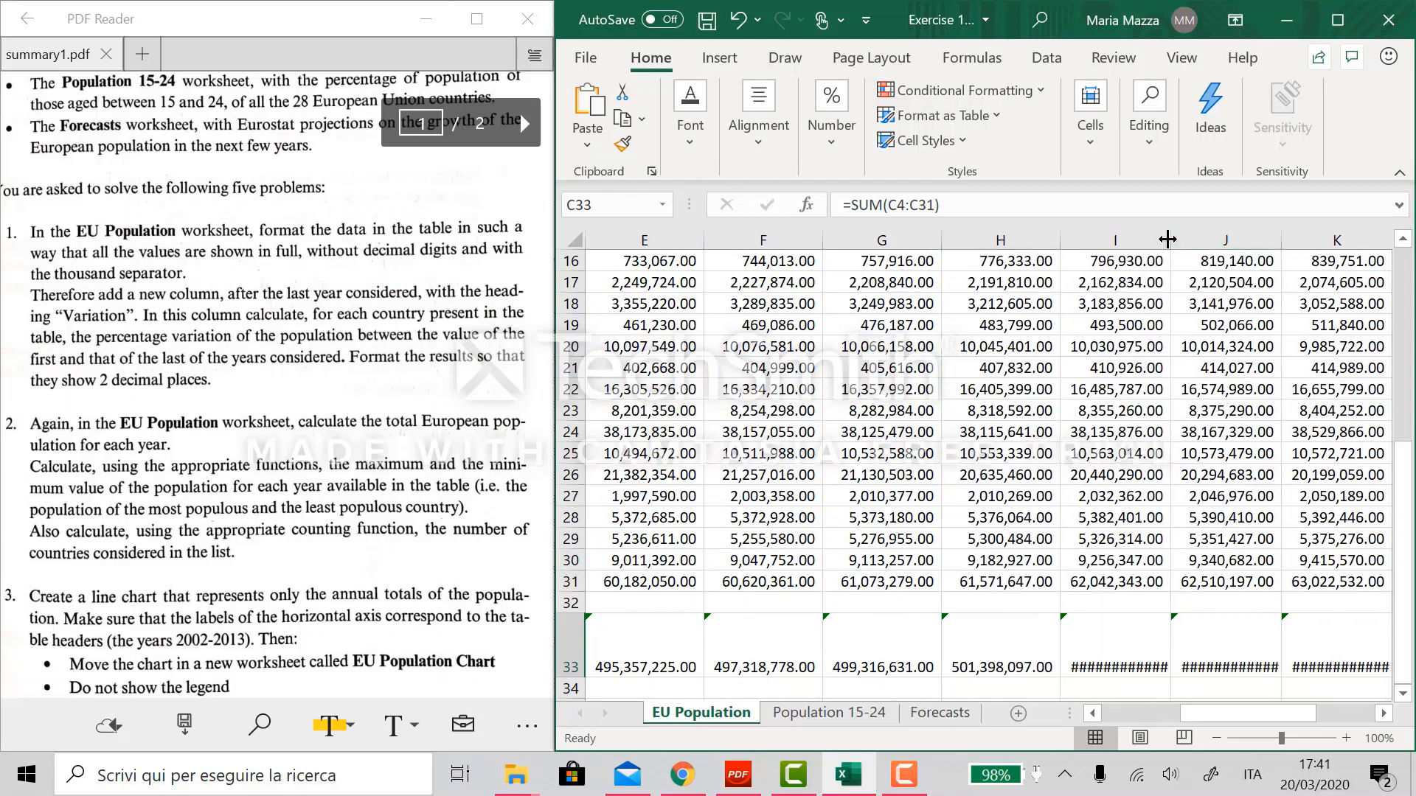
{"action": "double_click", "coordinate": [1171, 241]}
{"action": "double_click", "coordinate": [1290, 240]}
{"action": "scroll", "coordinate": [1293, 243], "scroll_direction": "right", "scroll_amount": 5}
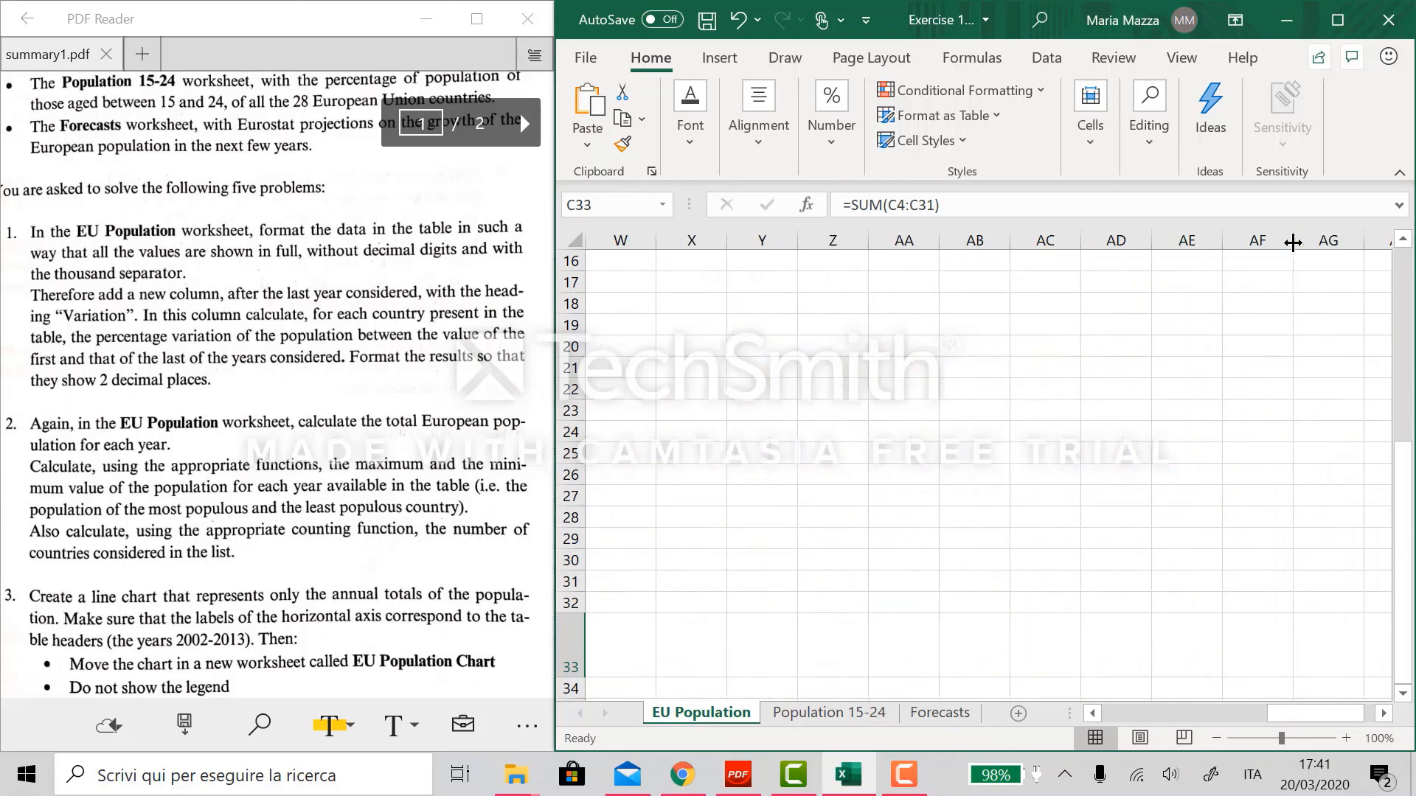
{"action": "scroll", "coordinate": [1292, 239], "scroll_direction": "left", "scroll_amount": 3}
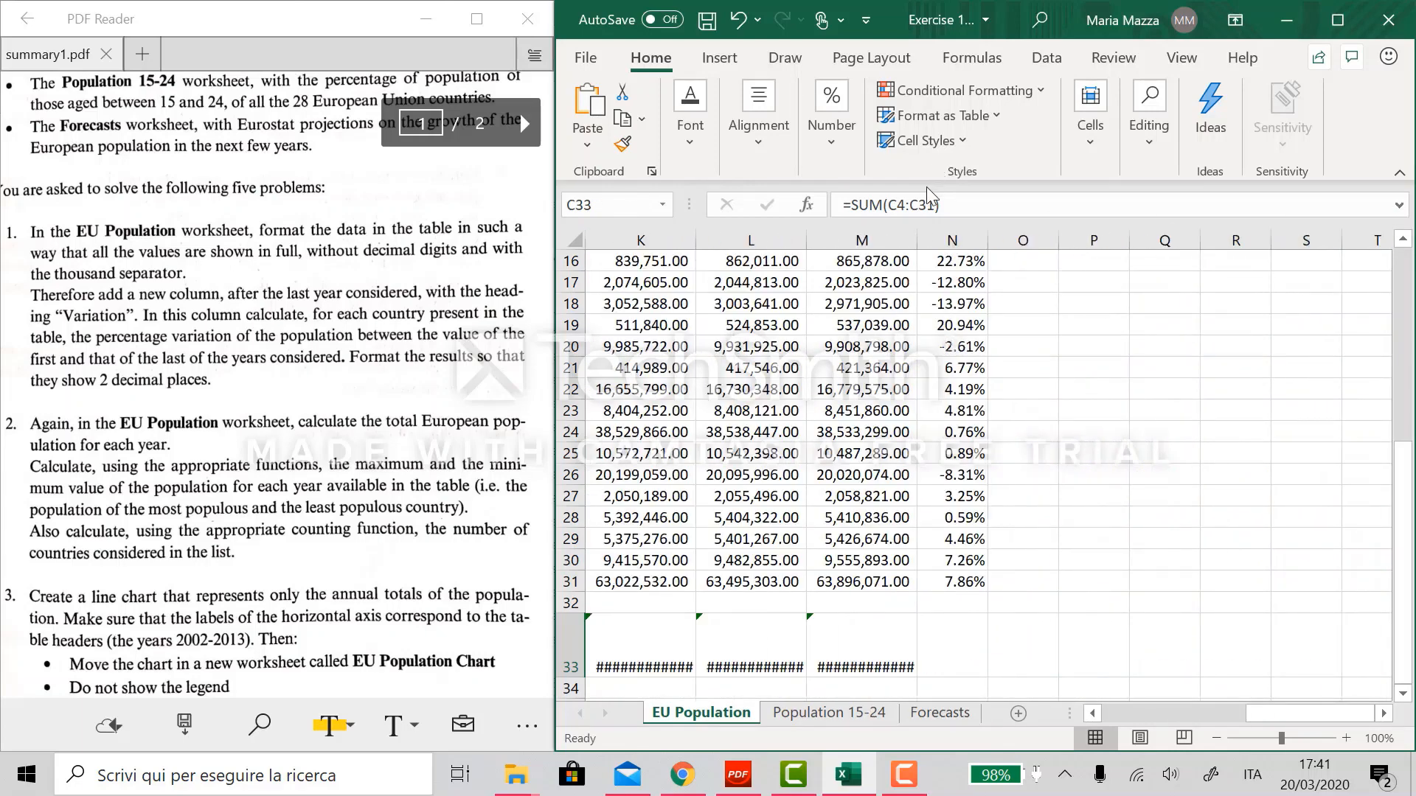
{"action": "double_click", "coordinate": [920, 233]}
{"action": "double_click", "coordinate": [806, 239]}
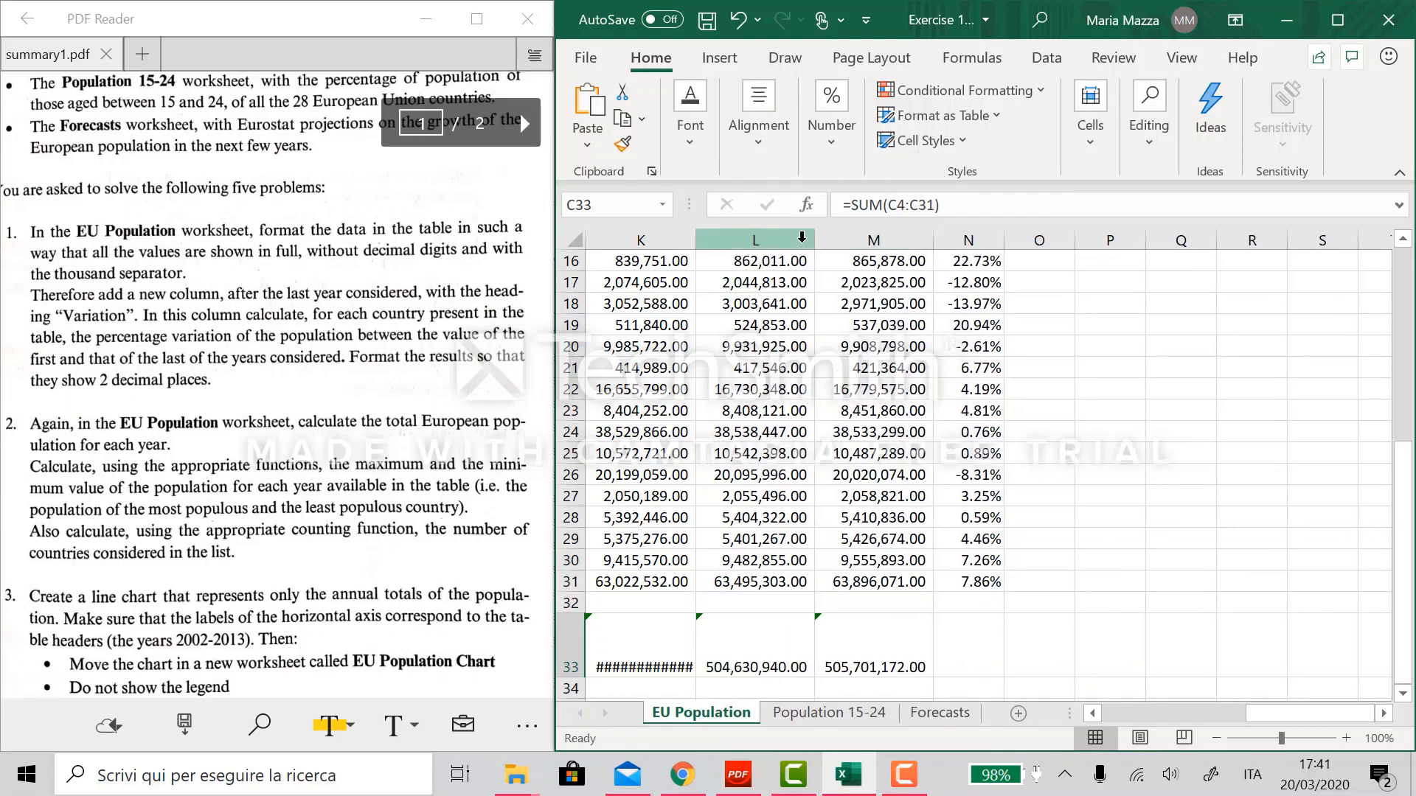
{"action": "double_click", "coordinate": [693, 240]}
- Label the rows below the total with "Maxium value" in A34 and "minimum value" in A35
{"action": "scroll", "coordinate": [838, 545], "scroll_direction": "right", "scroll_amount": 4}
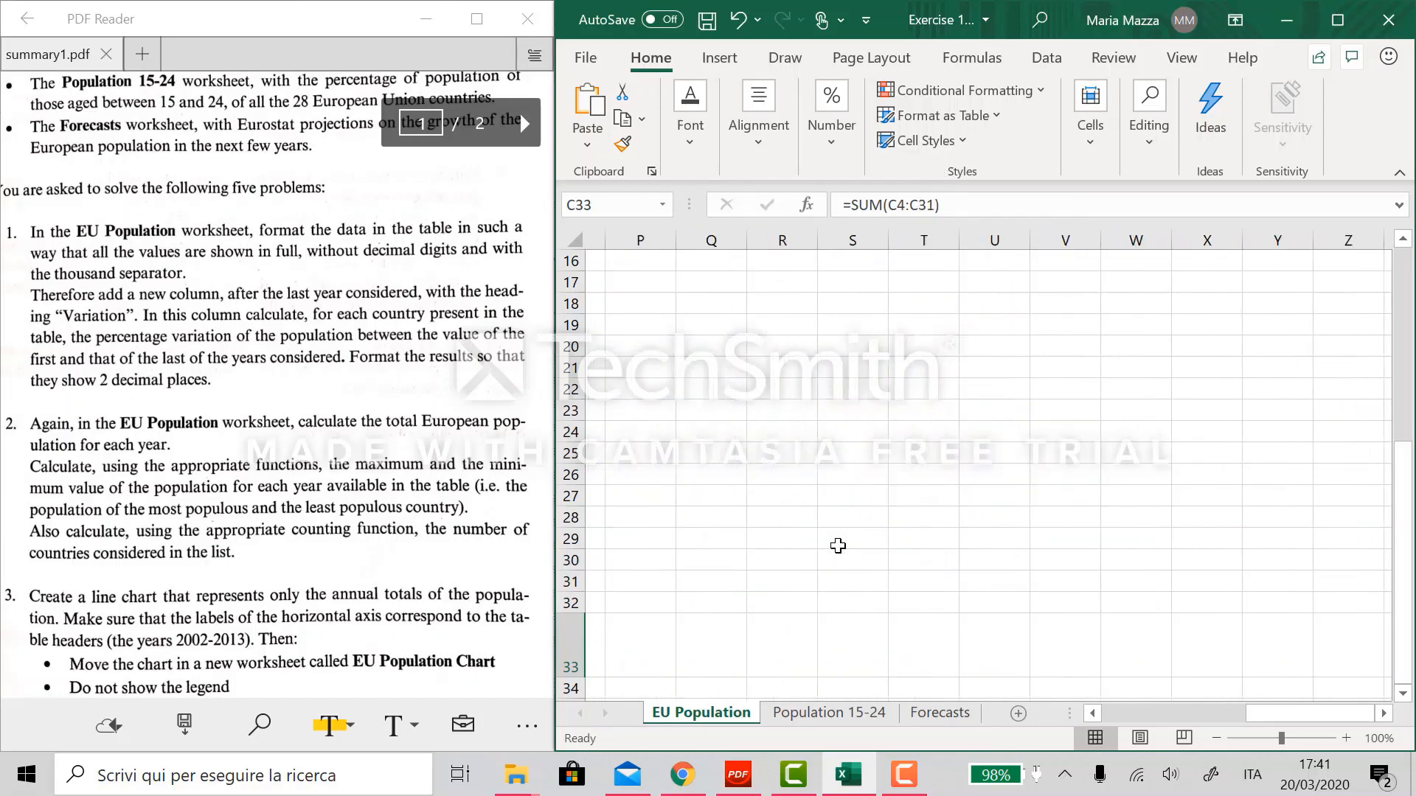
{"action": "scroll", "coordinate": [839, 546], "scroll_direction": "left", "scroll_amount": 5}
{"action": "scroll", "coordinate": [838, 545], "scroll_direction": "left", "scroll_amount": 6}
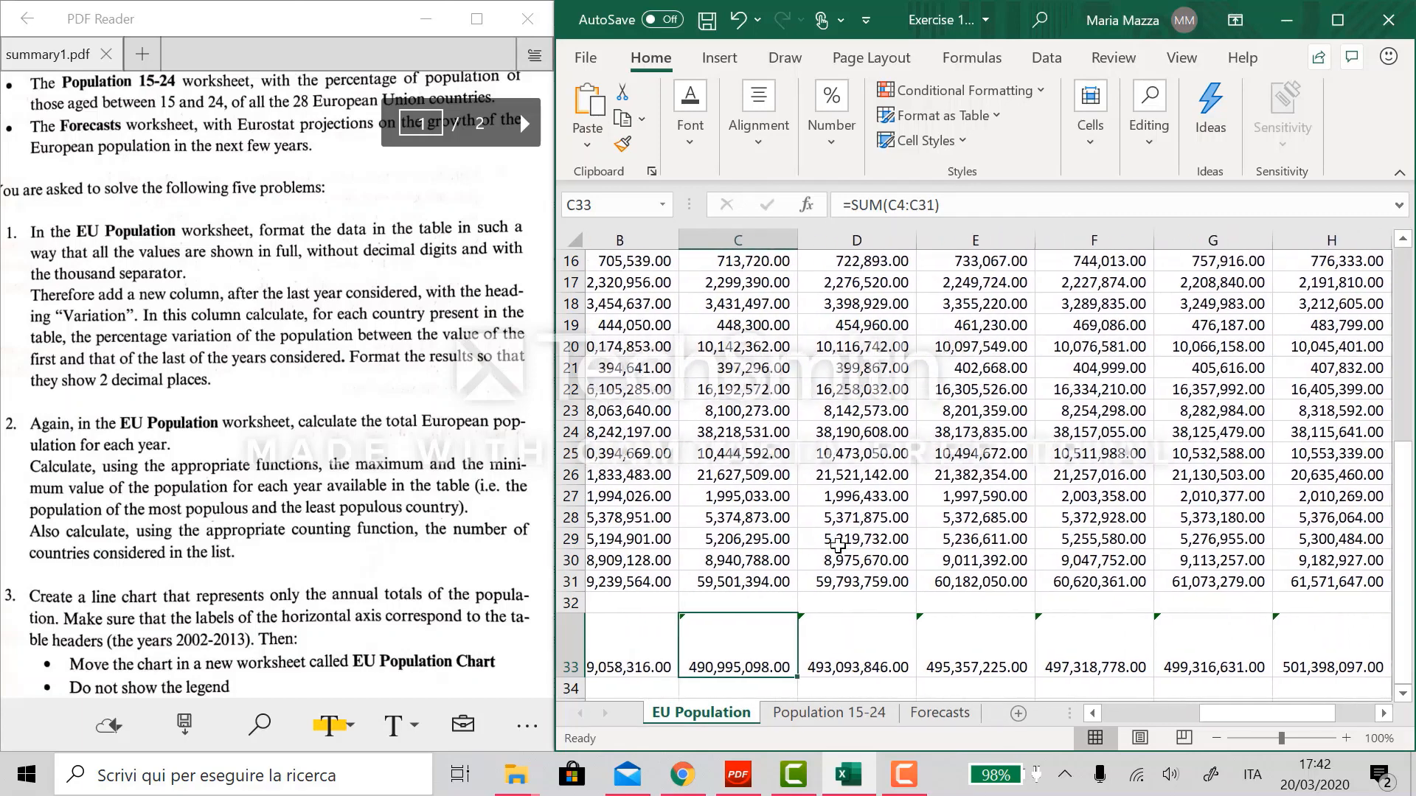
{"action": "scroll", "coordinate": [577, 640], "scroll_direction": "left", "scroll_amount": 2}
{"action": "scroll", "coordinate": [684, 609], "scroll_direction": "down", "scroll_amount": 2}
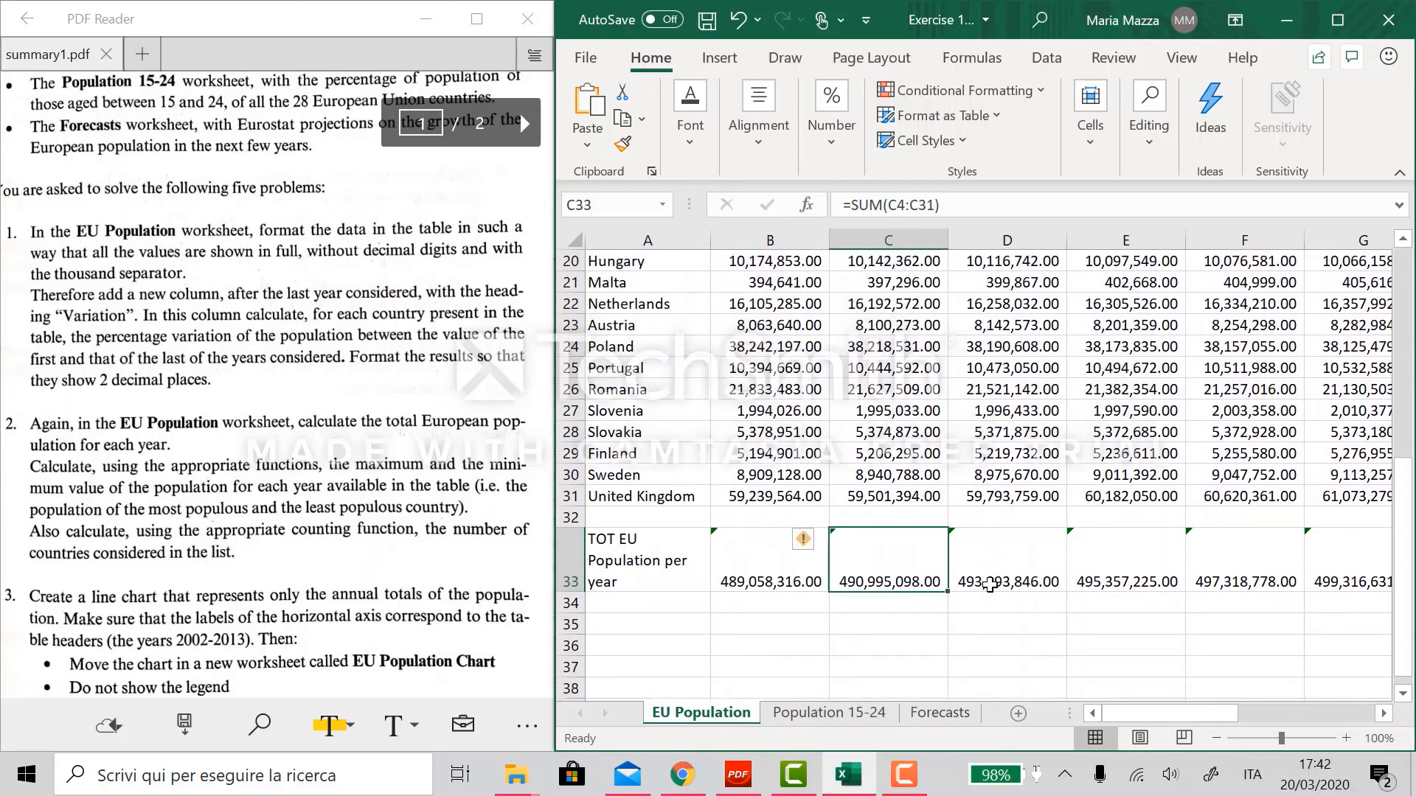
{"action": "left_click", "coordinate": [685, 609]}
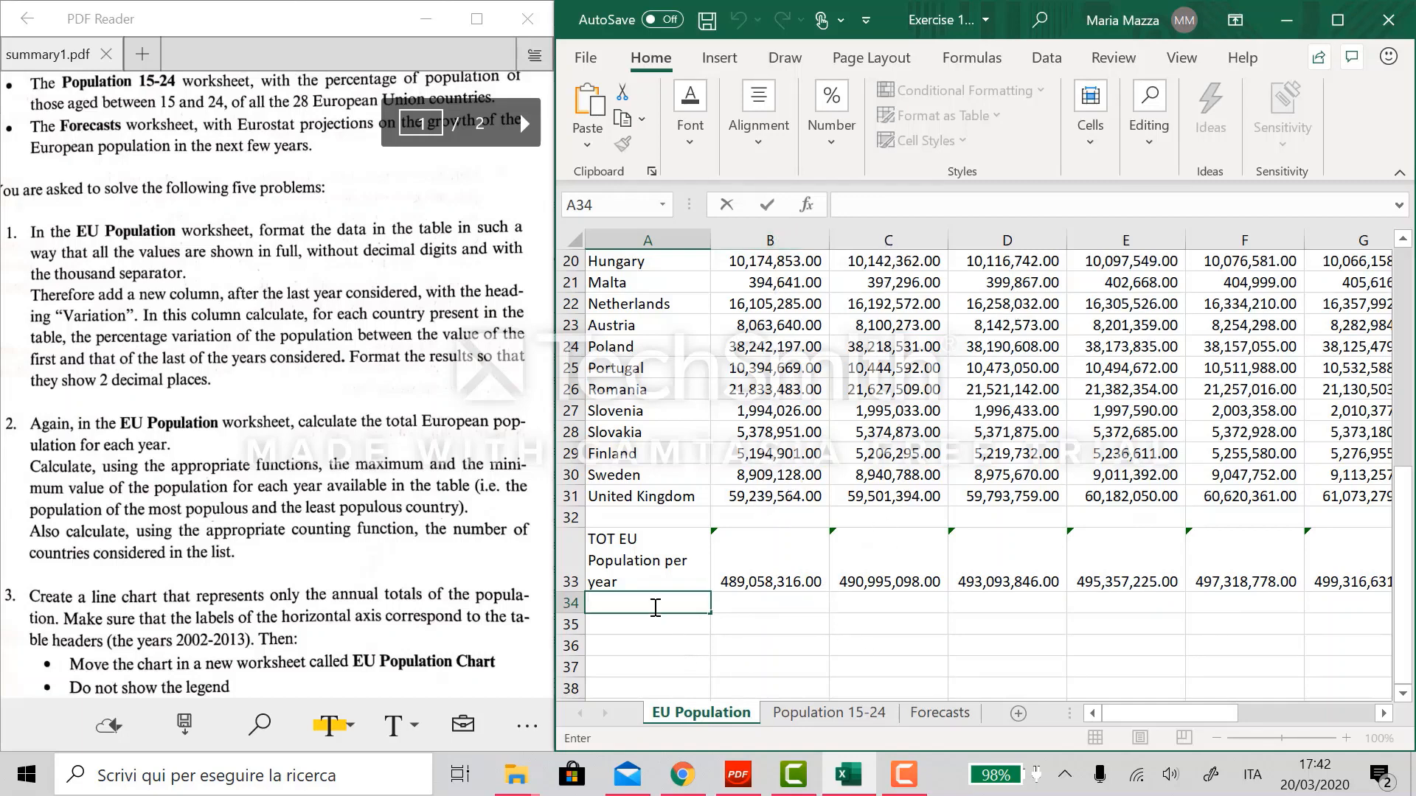
{"action": "type", "text": "M"}
{"action": "key", "text": "BackSpace"}
{"action": "key", "text": "BackSpace"}
{"action": "key", "text": "BackSpace"}
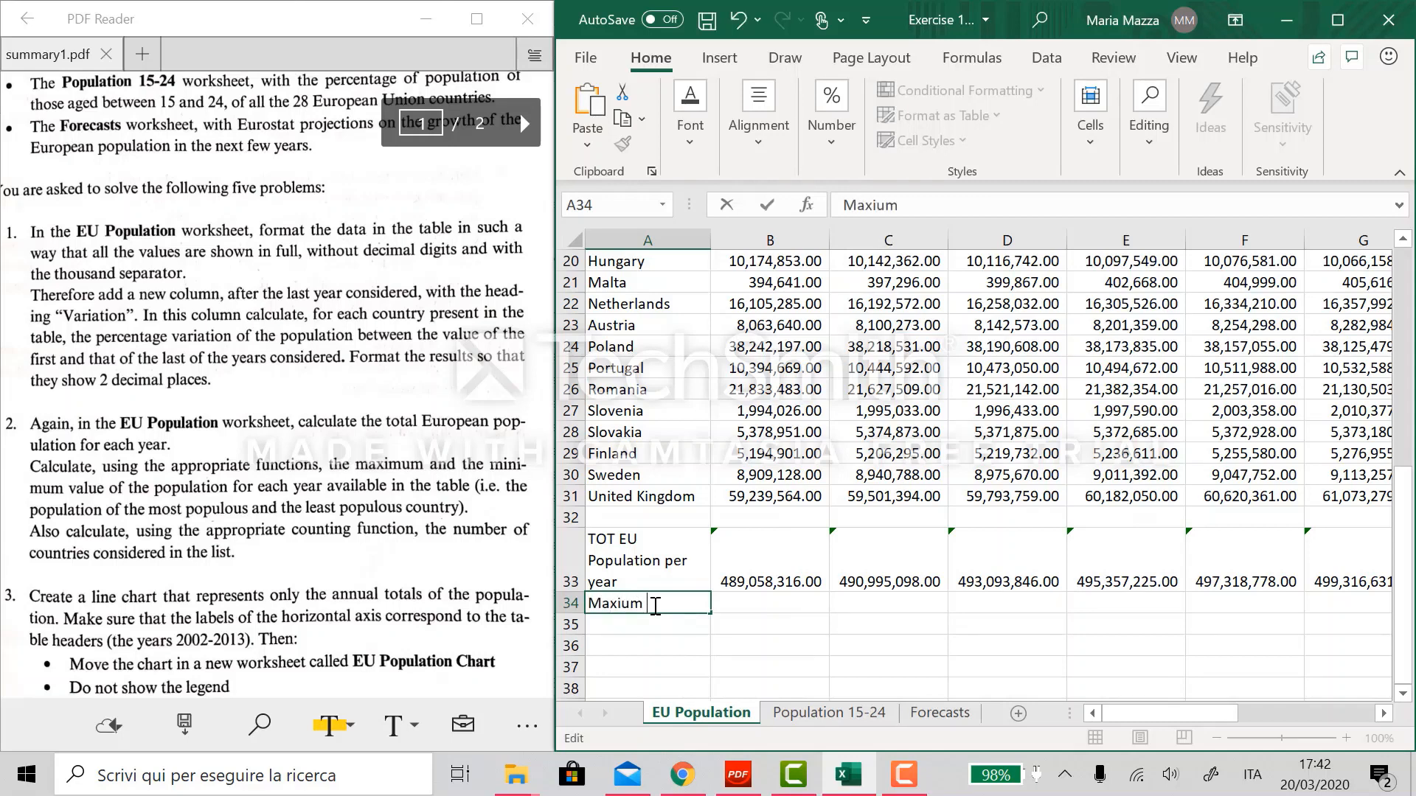
{"action": "key", "text": "Return"}
{"action": "type", "text": "mi"}
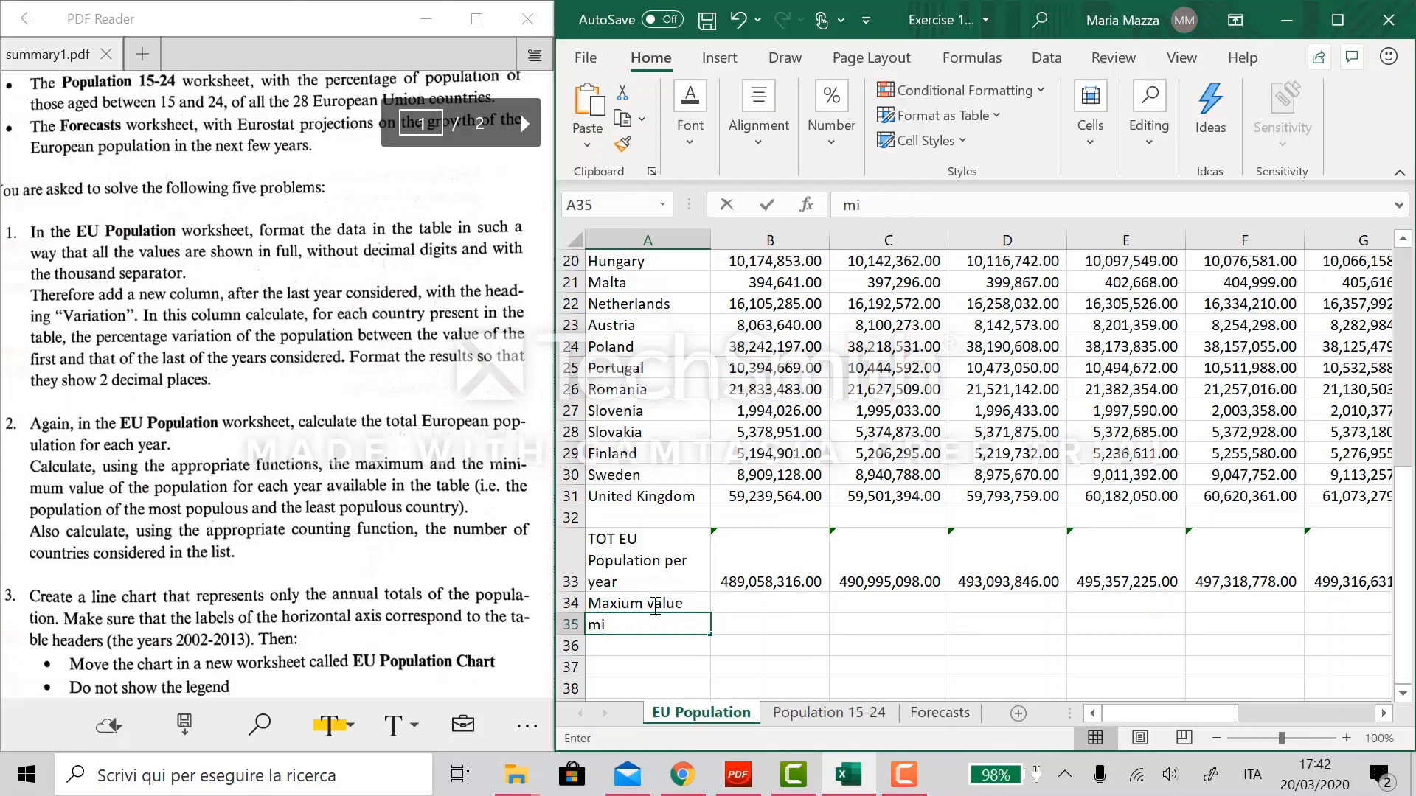
{"action": "type", "text": "nimum value"}
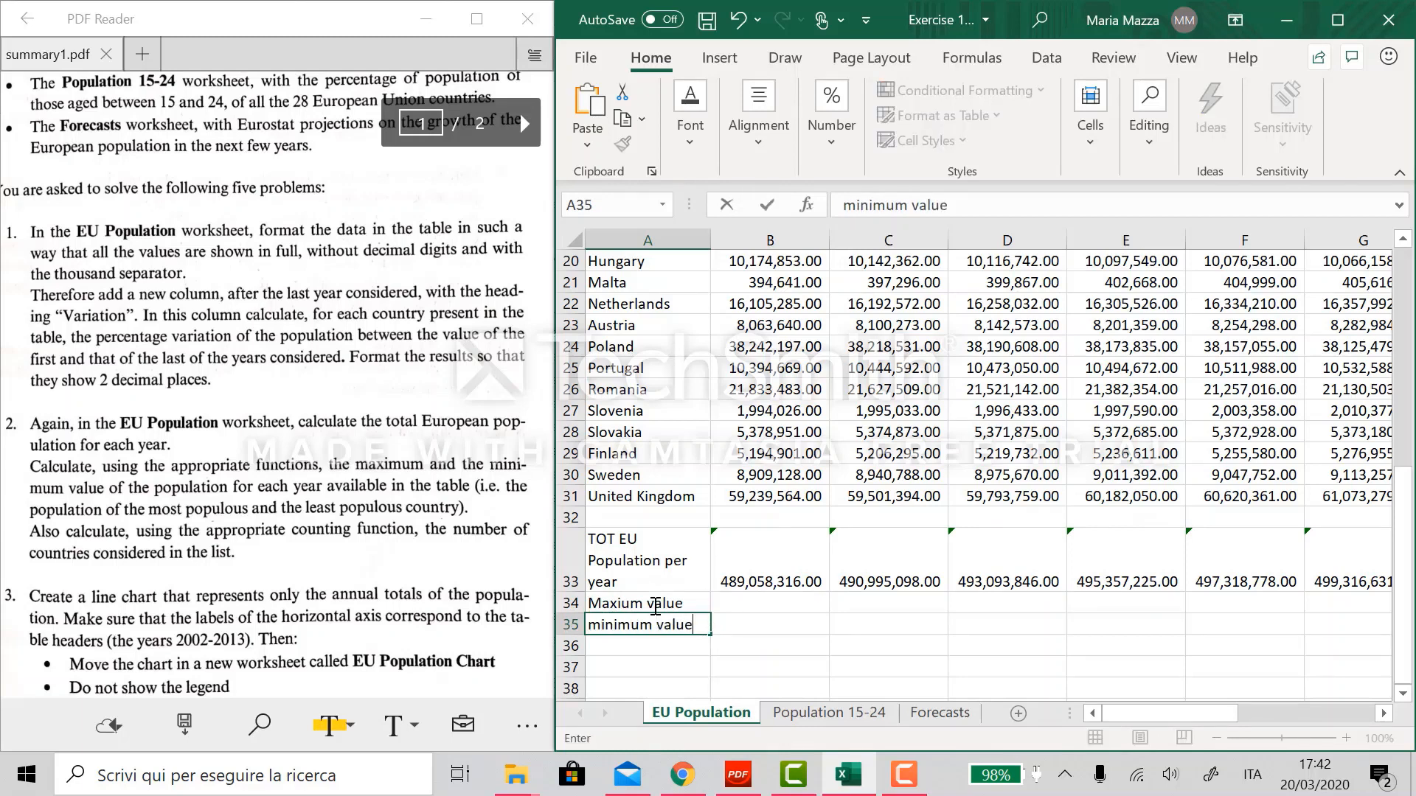
{"action": "key", "text": "Return"}
- Calculate the maximum 2002 population in B34 with =MAX(B4:B31)
{"action": "left_click", "coordinate": [766, 604]}
{"action": "type", "text": "="}
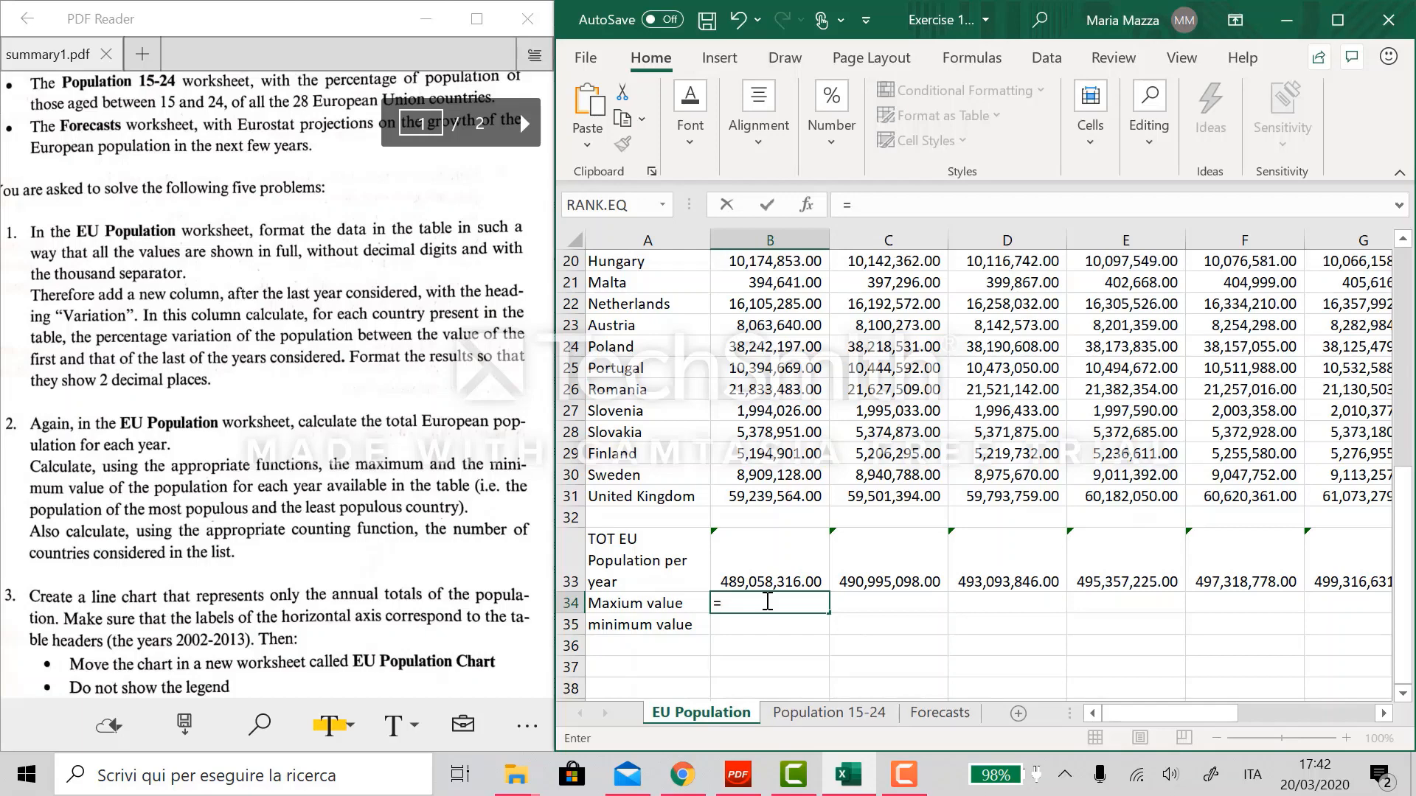
{"action": "type", "text": "MAX("}
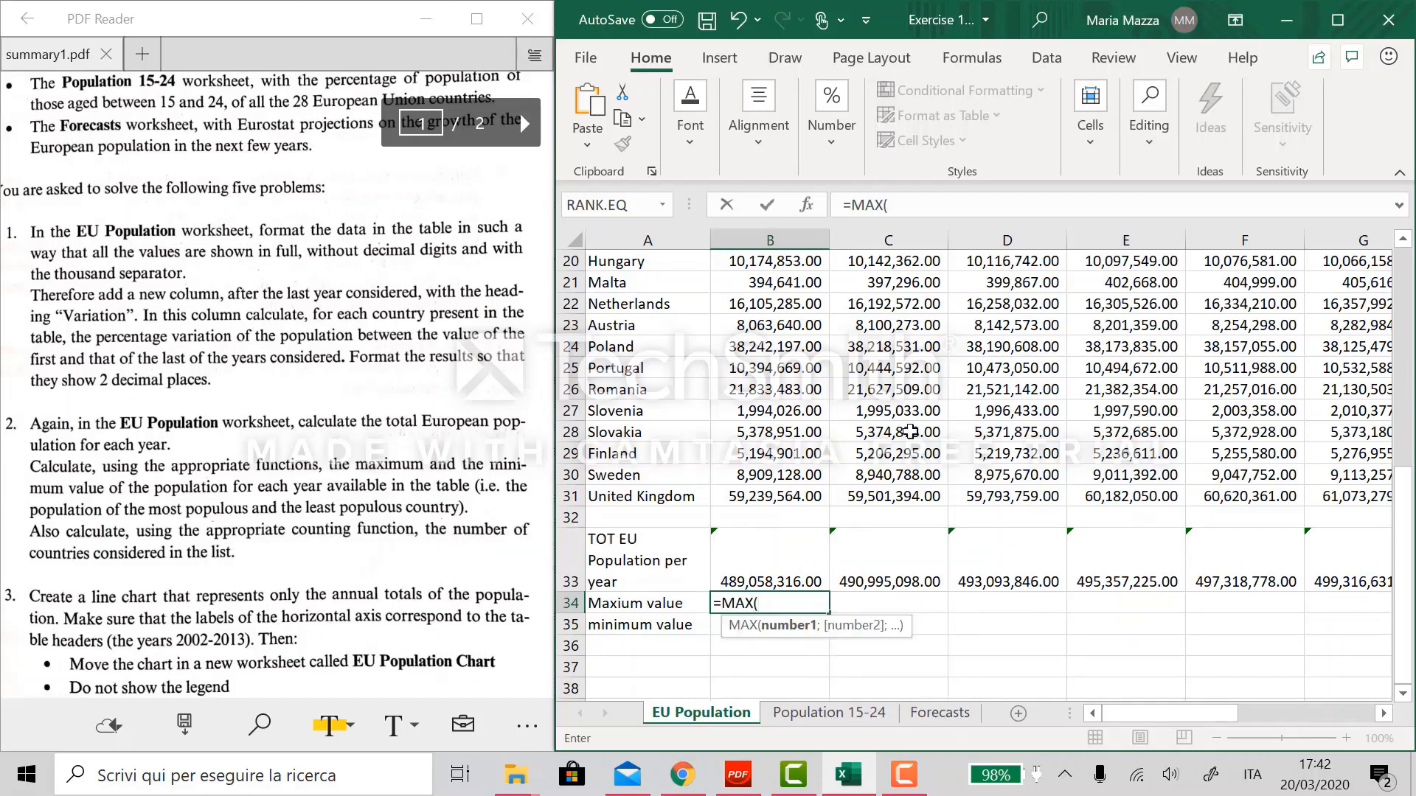
{"action": "left_click_drag", "start_coordinate": [753, 503], "coordinate": [845, 295]}
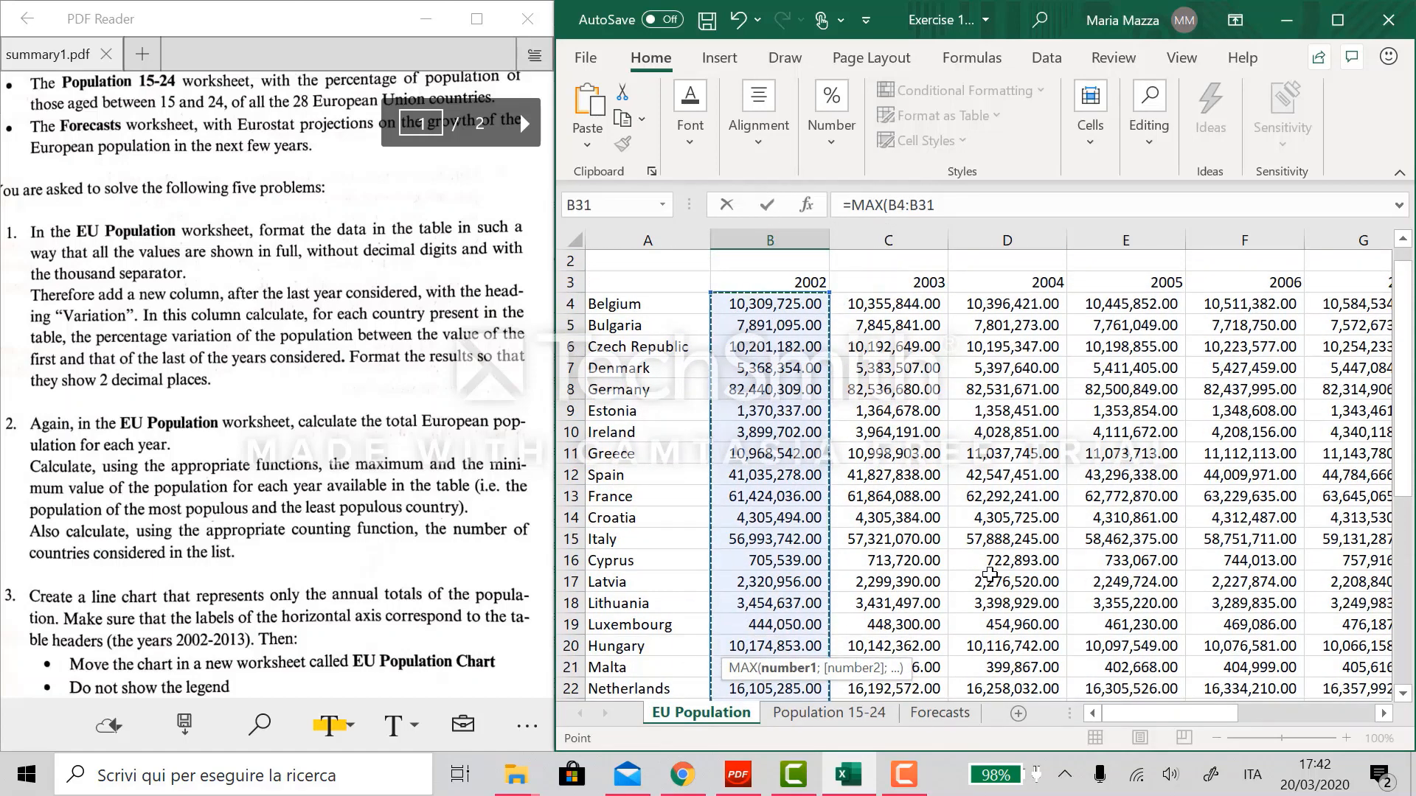
{"action": "type", "text": ")"}
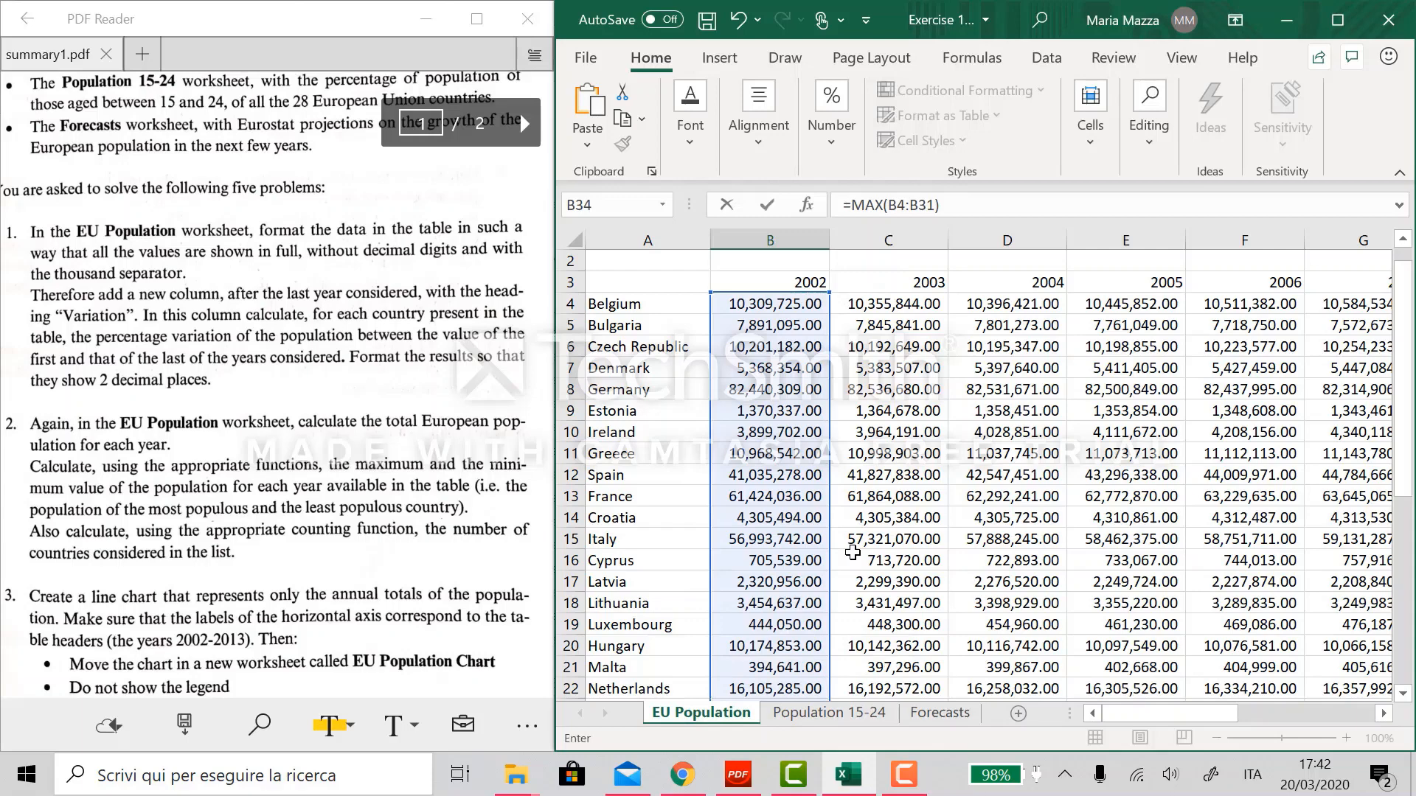
{"action": "key", "text": "Return"}
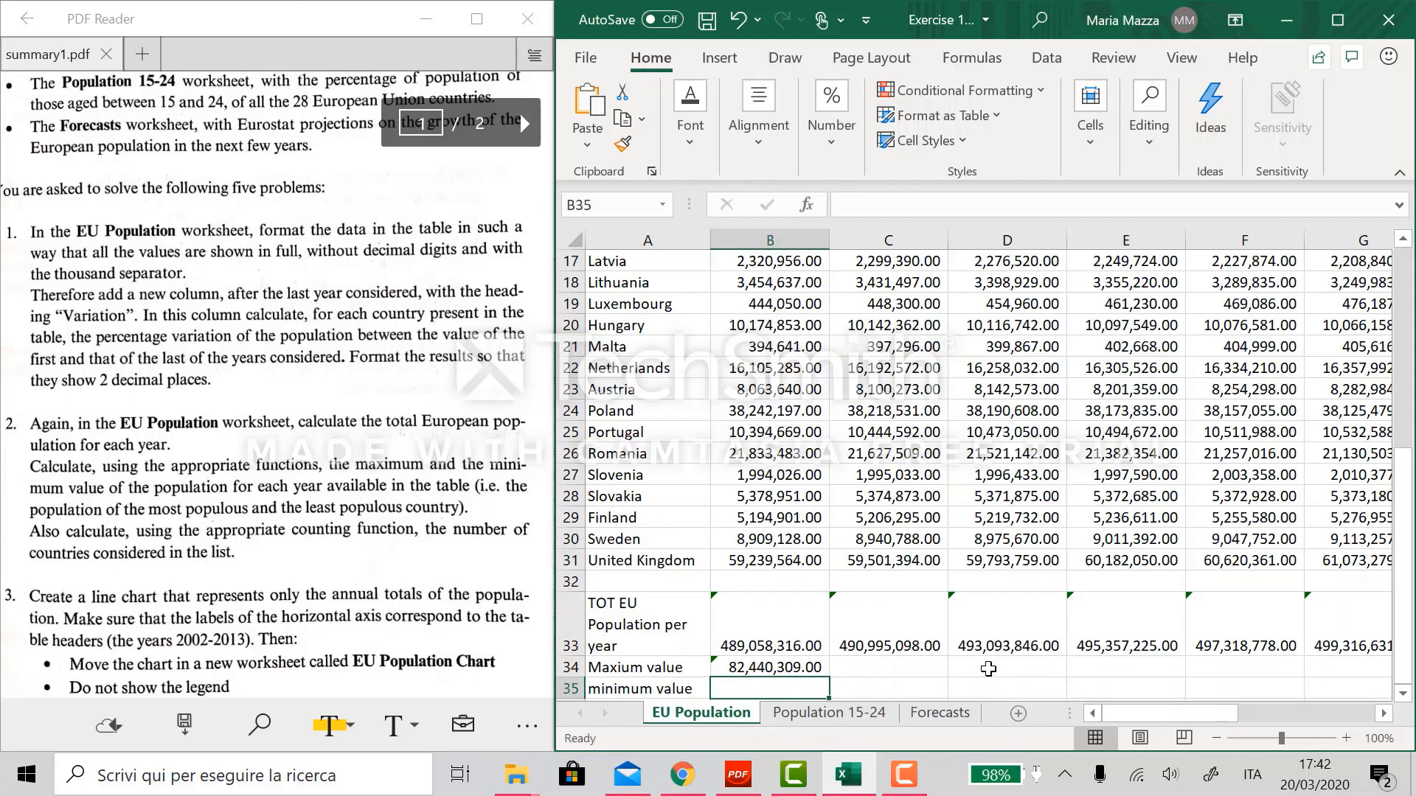
{"action": "left_click", "coordinate": [809, 668]}
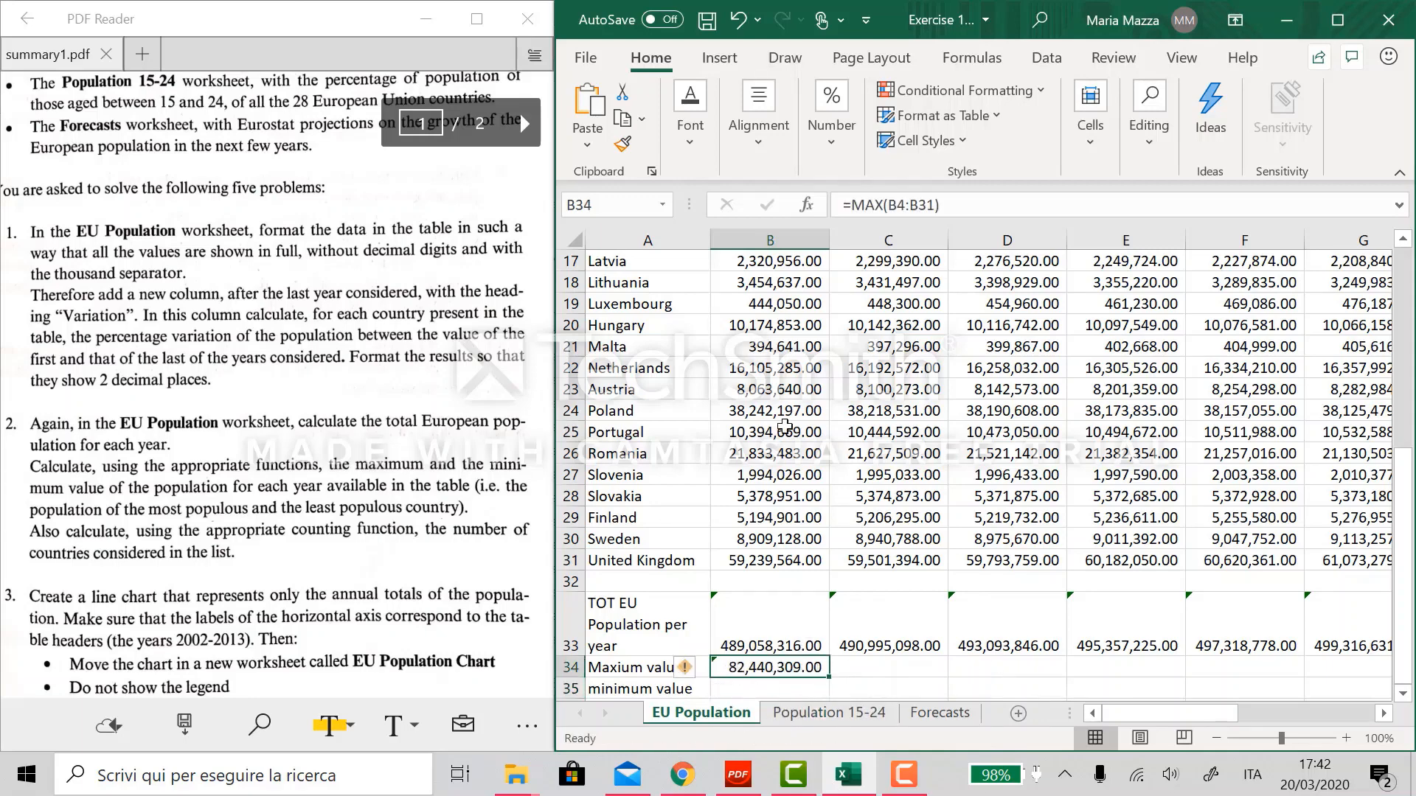
- Calculate the minimum 2002 population in B35 with =MIN(B4:B31)
{"action": "scroll", "coordinate": [760, 668], "scroll_direction": "down", "scroll_amount": 1}
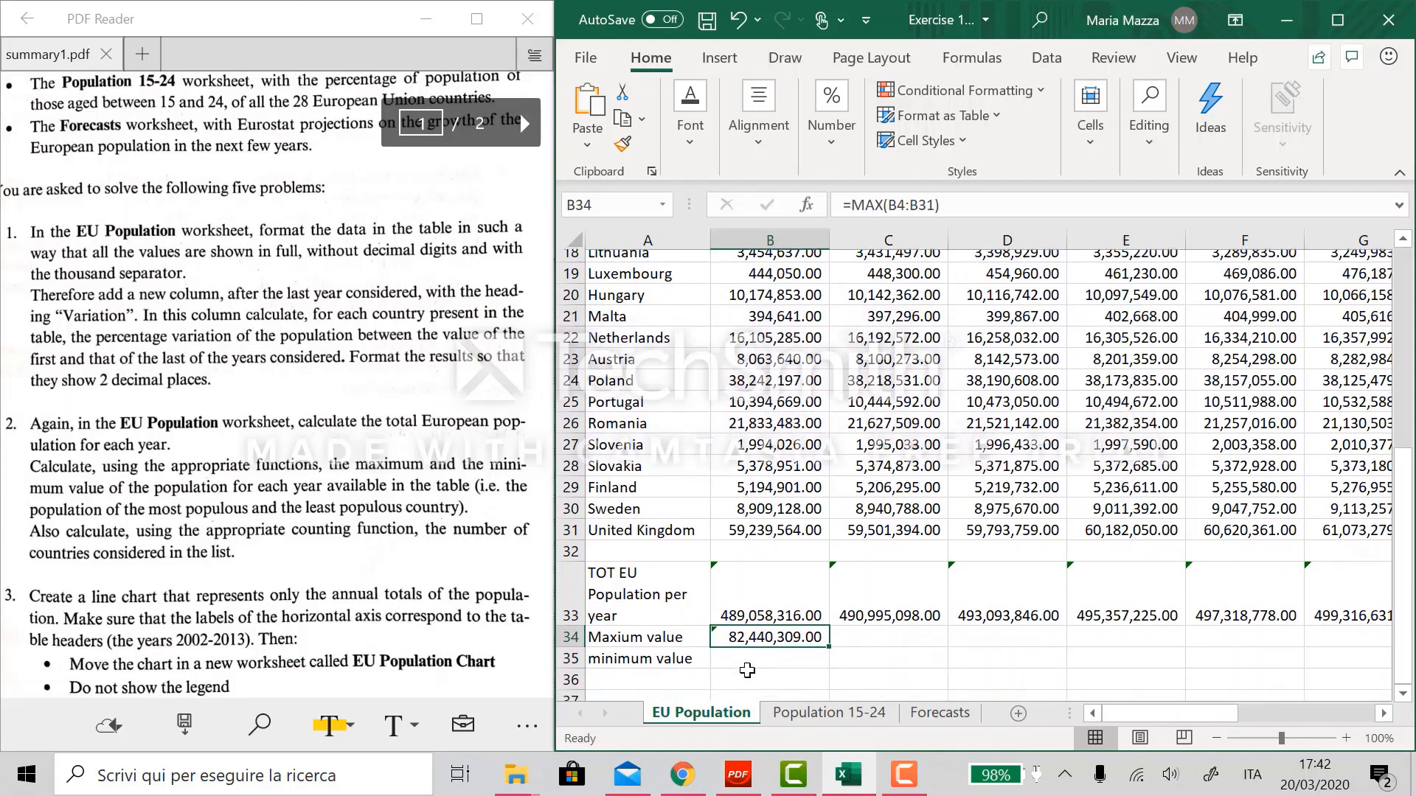
{"action": "double_click", "coordinate": [771, 666]}
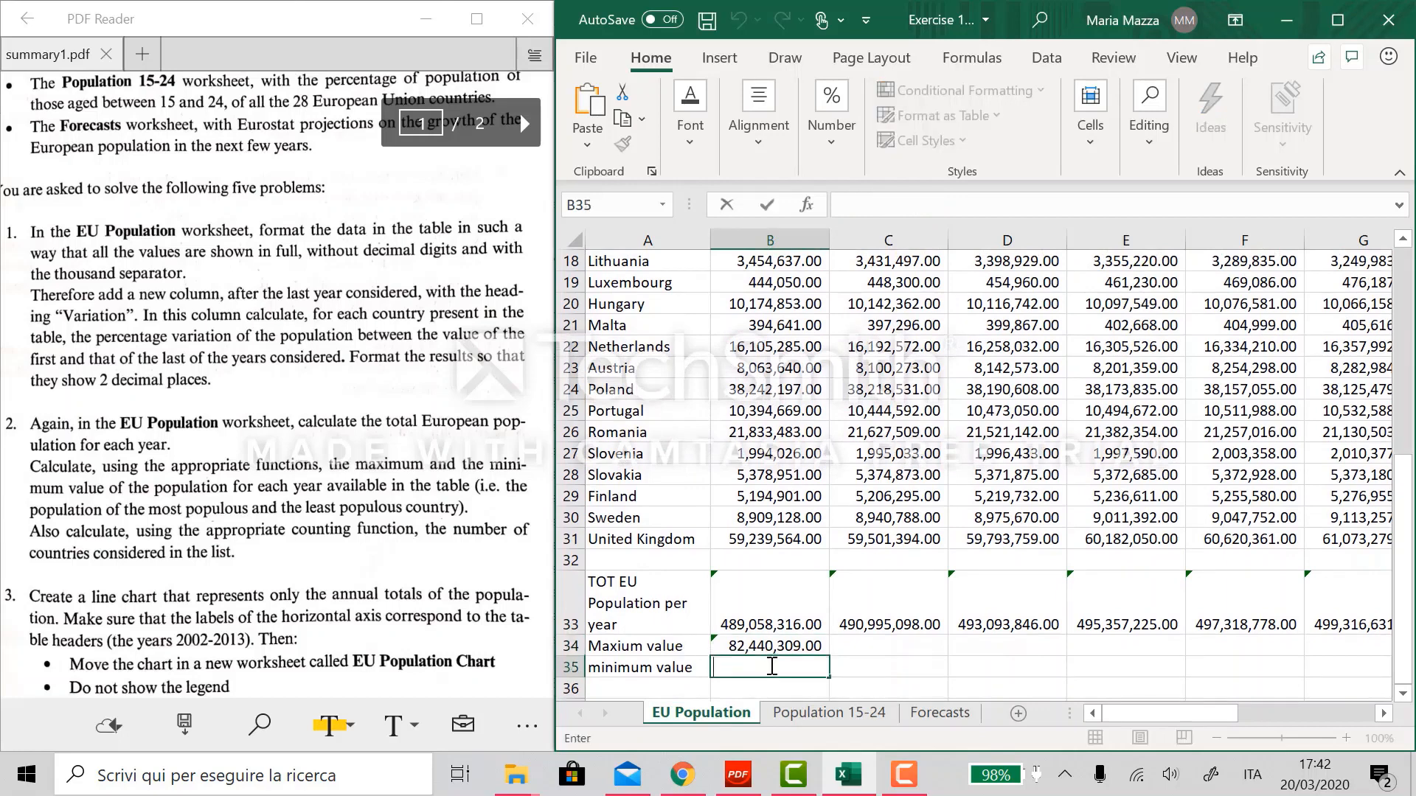
{"action": "type", "text": "=MIN("}
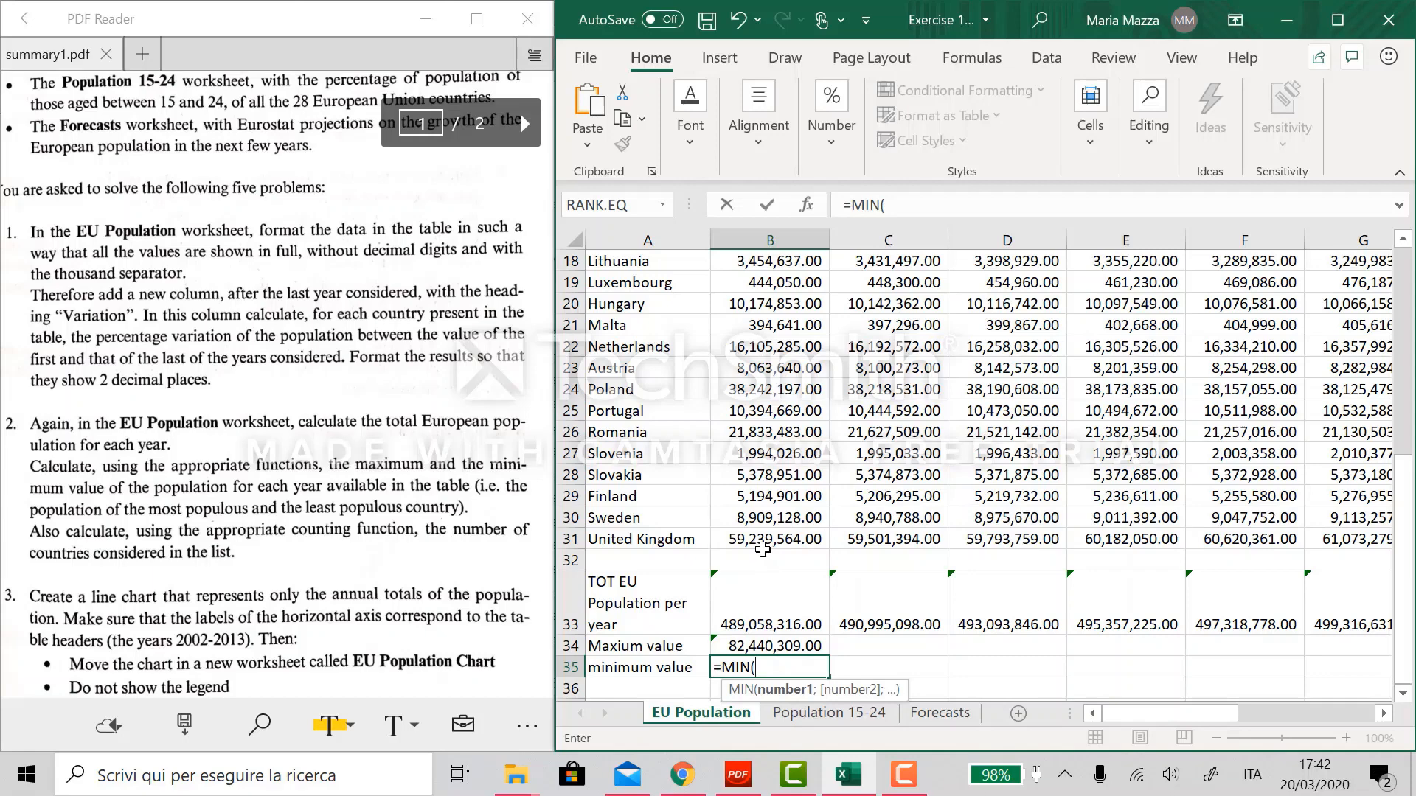
{"action": "left_click_drag", "start_coordinate": [762, 550], "coordinate": [753, 304]}
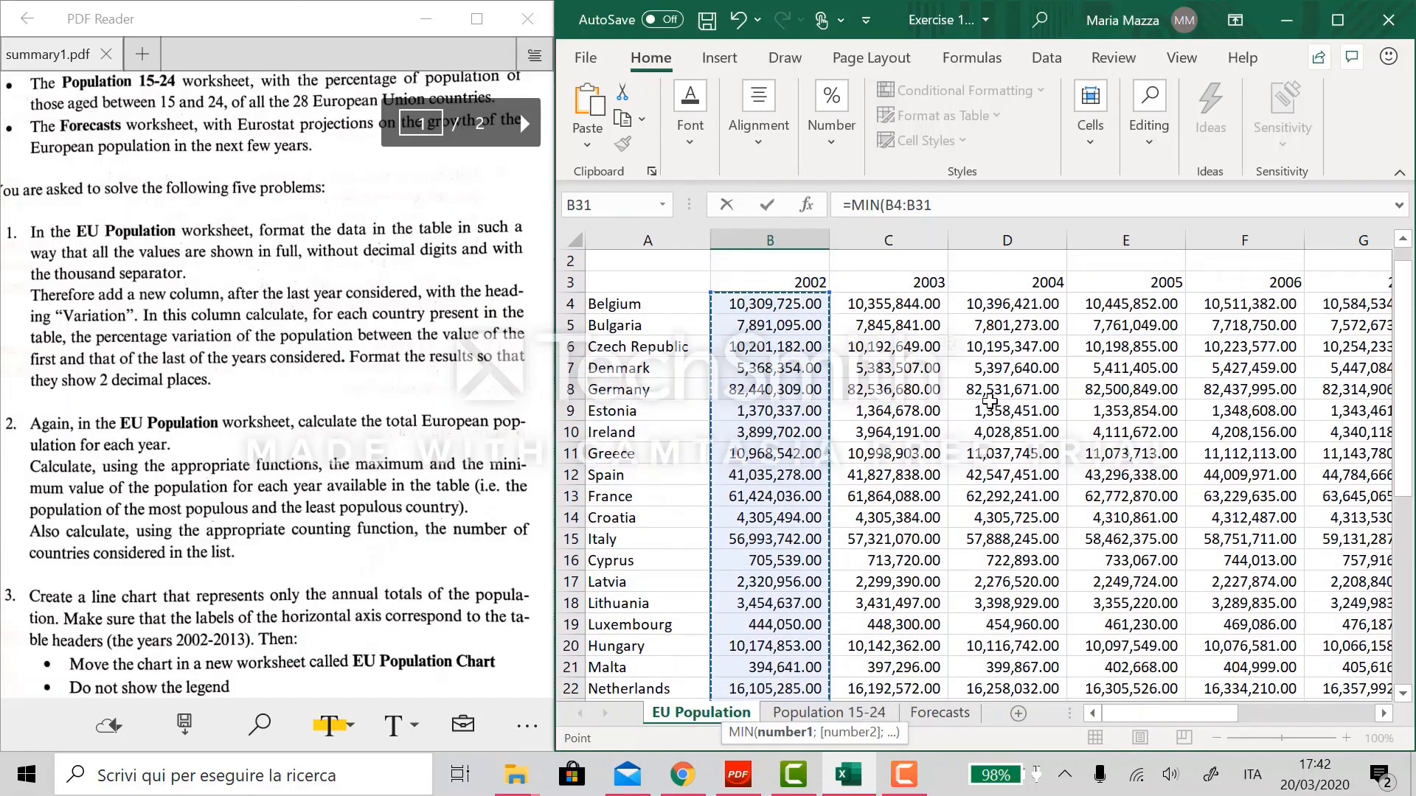
{"action": "type", "text": ")"}
{"action": "key", "text": "Return"}
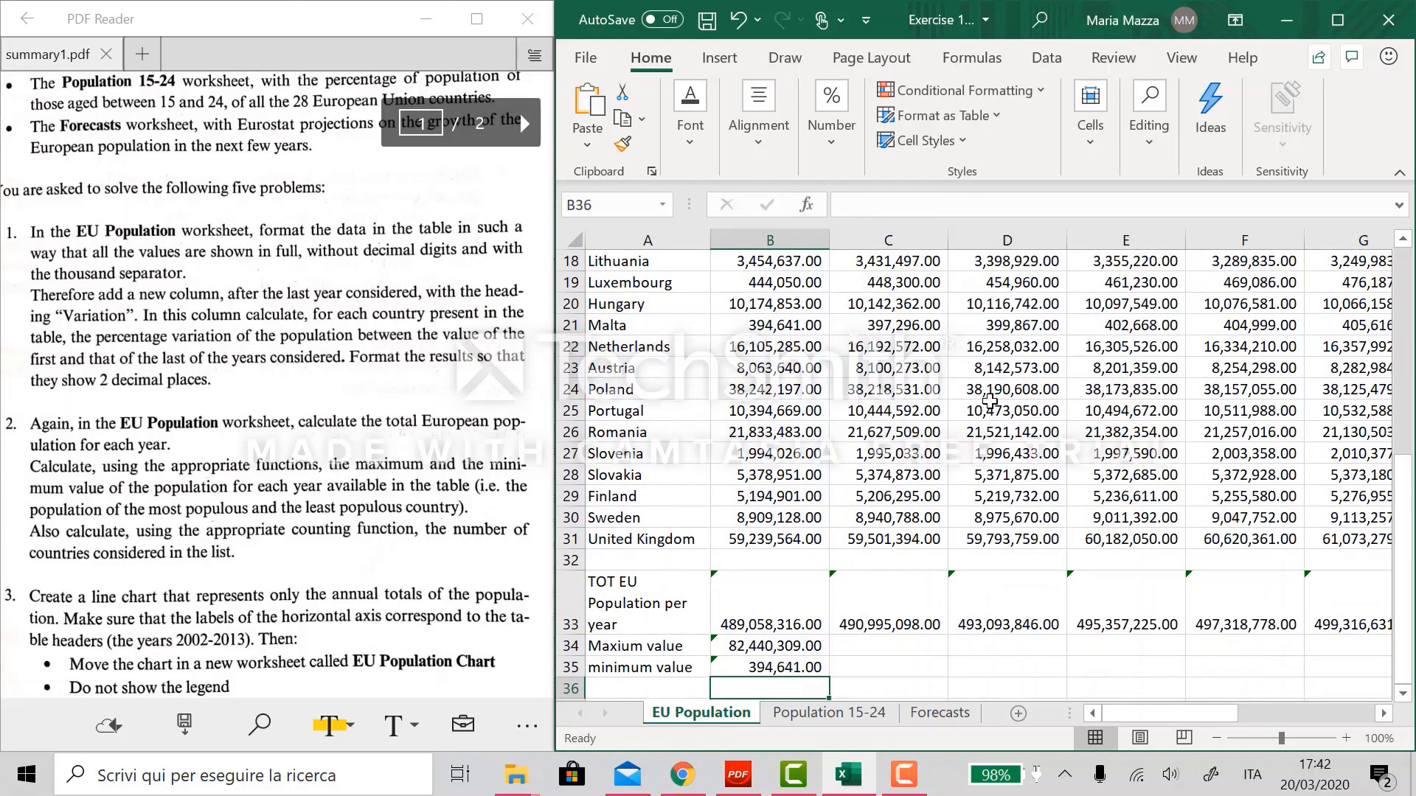
{"action": "left_click", "coordinate": [774, 666]}
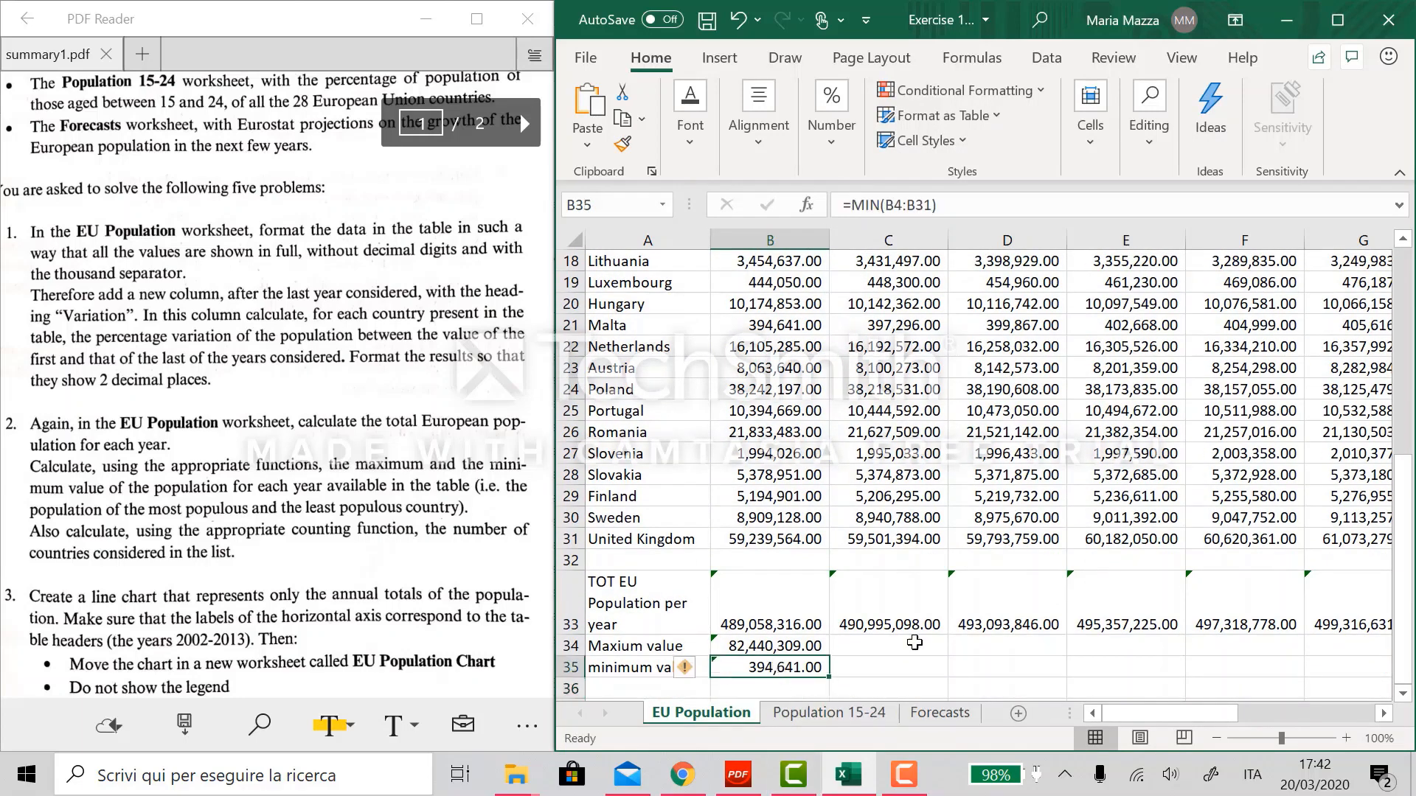
- Fill the maximum formula from B34 across the remaining years to M34
{"action": "left_click", "coordinate": [869, 664]}
{"action": "left_click", "coordinate": [810, 655]}
{"action": "left_click_drag", "start_coordinate": [829, 656], "coordinate": [1055, 643]}
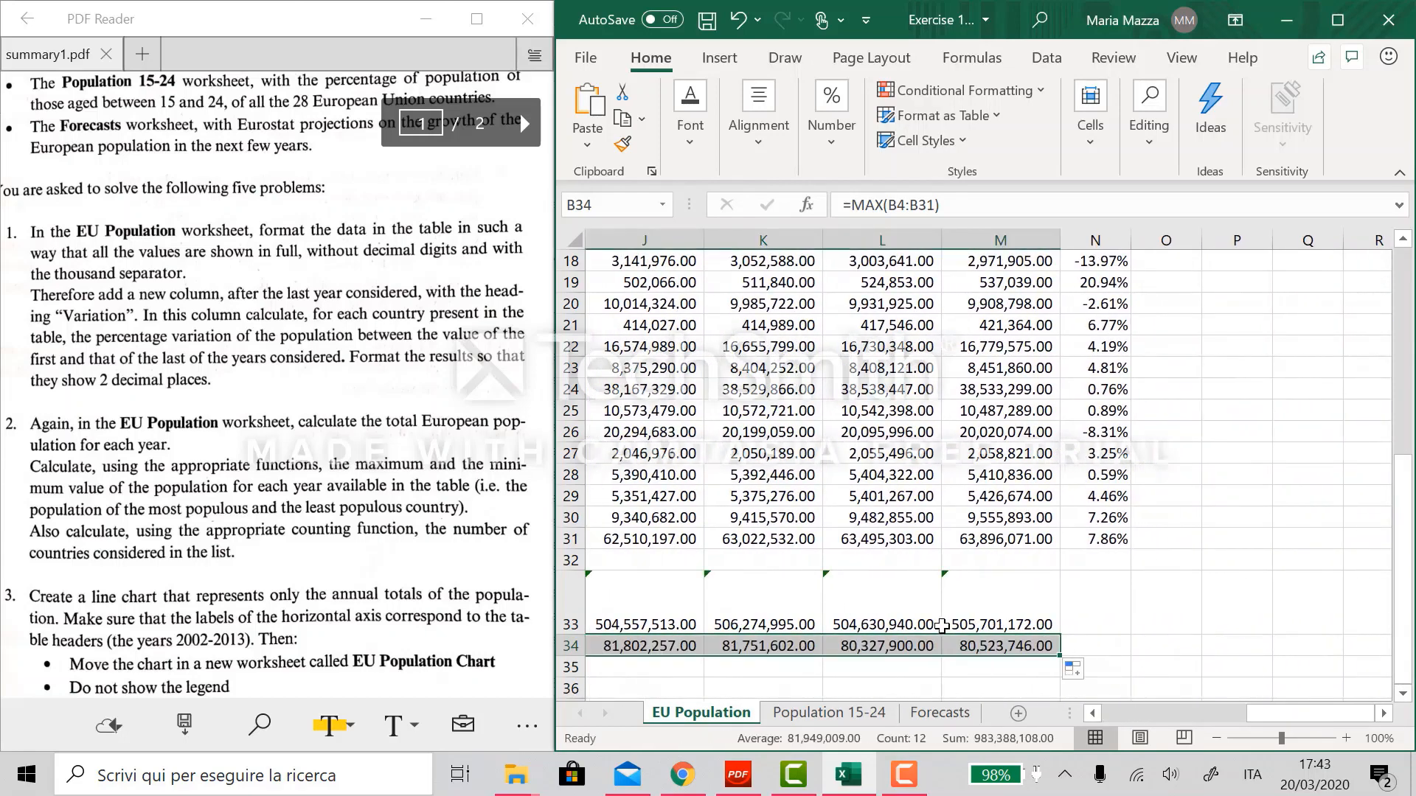
- Fill the minimum formula from B35 across the years and clear the surplus result in N35 under the variation column
{"action": "scroll", "coordinate": [885, 649], "scroll_direction": "left", "scroll_amount": 6}
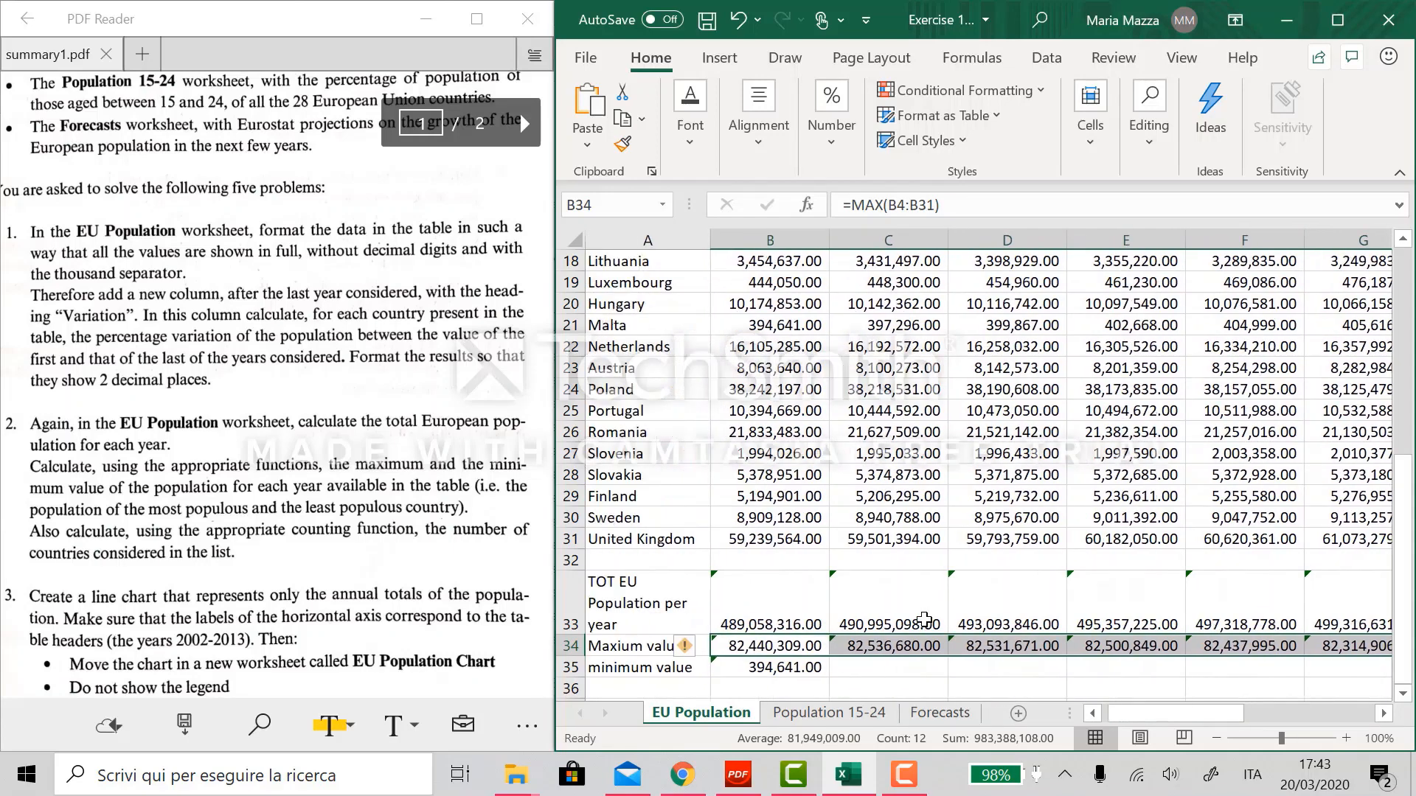
{"action": "left_click", "coordinate": [795, 667]}
{"action": "left_click_drag", "start_coordinate": [830, 678], "coordinate": [1228, 669]}
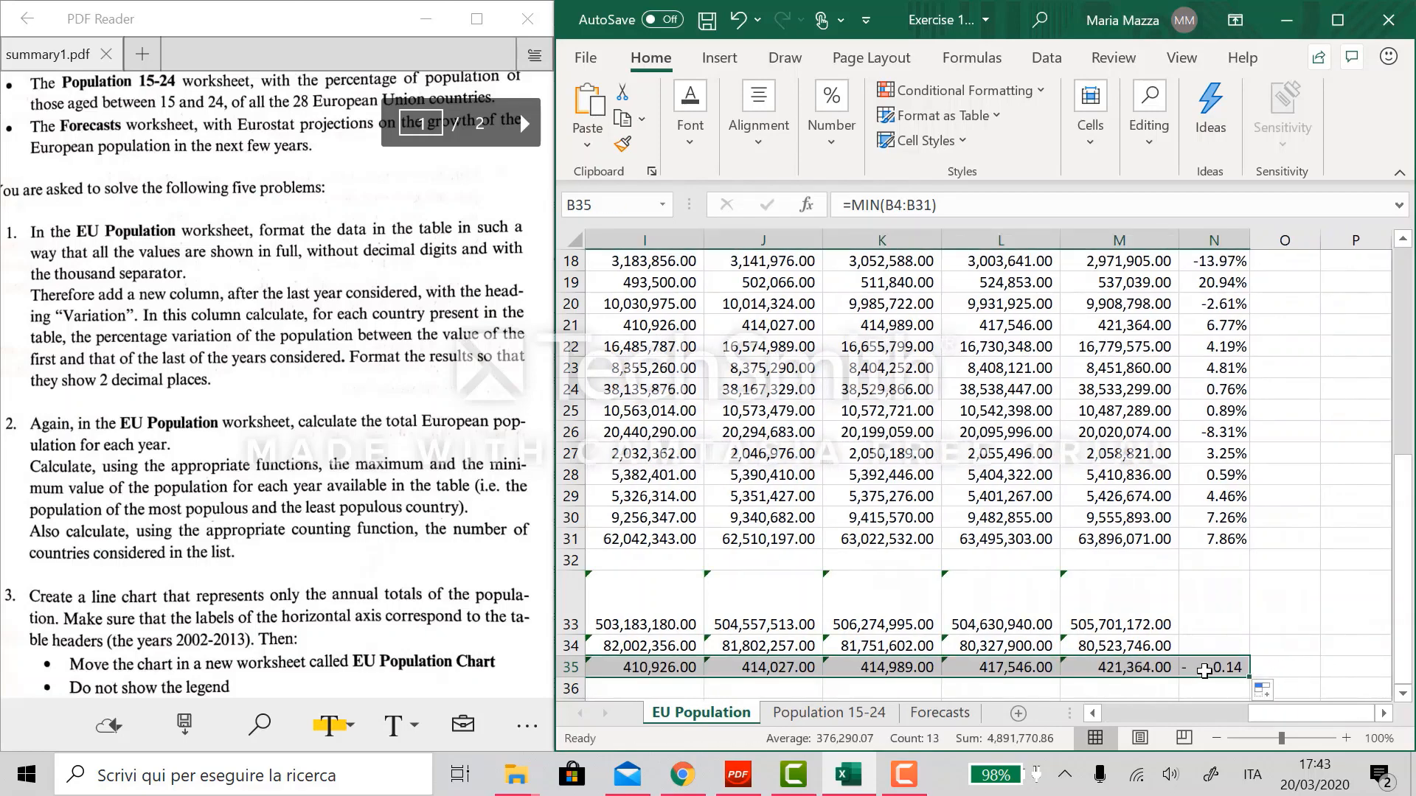
{"action": "left_click", "coordinate": [1228, 670]}
{"action": "key", "text": "Delete"}
{"action": "left_click", "coordinate": [1331, 582]}
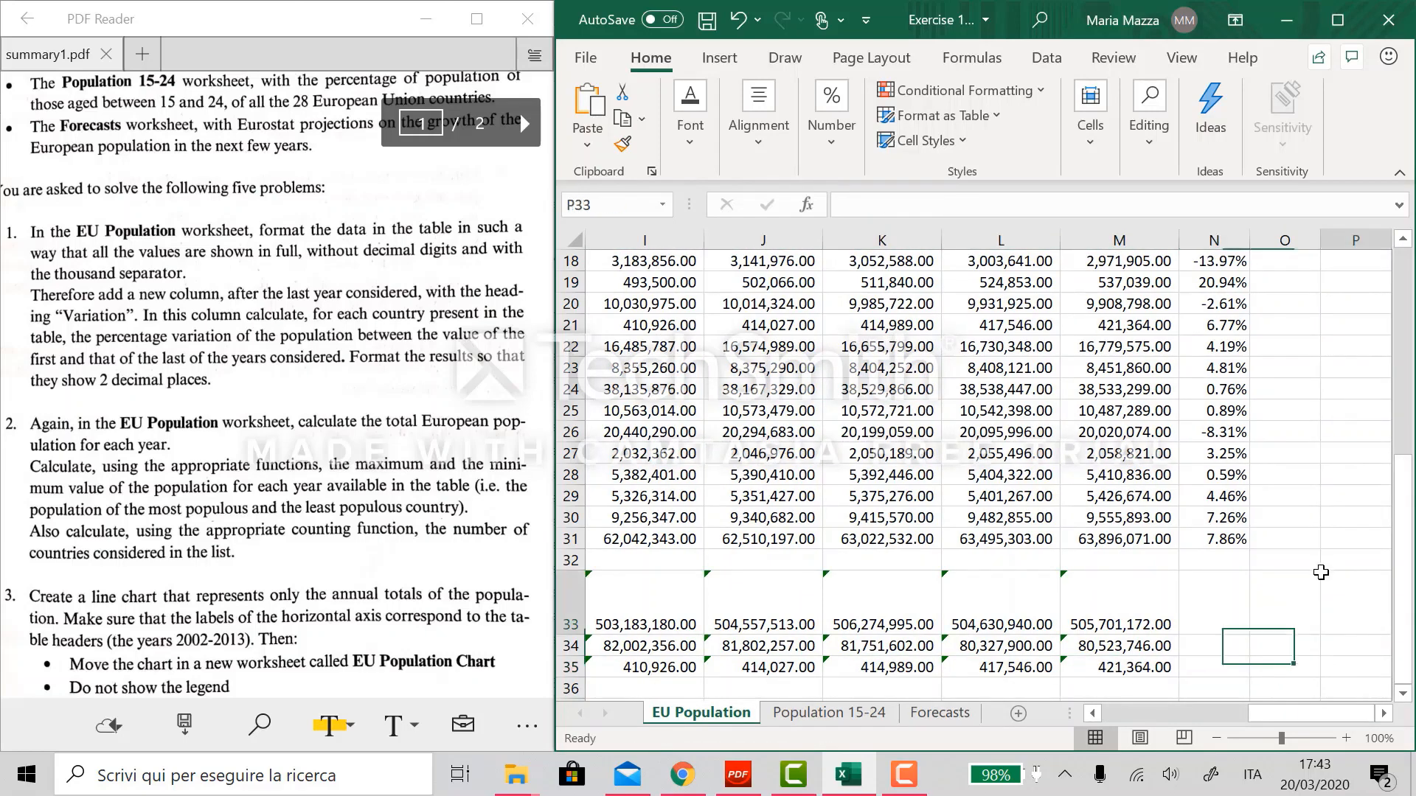
- Label cell A37, below the minimum value row, "No. Of countries"
{"action": "scroll", "coordinate": [776, 566], "scroll_direction": "left", "scroll_amount": 4}
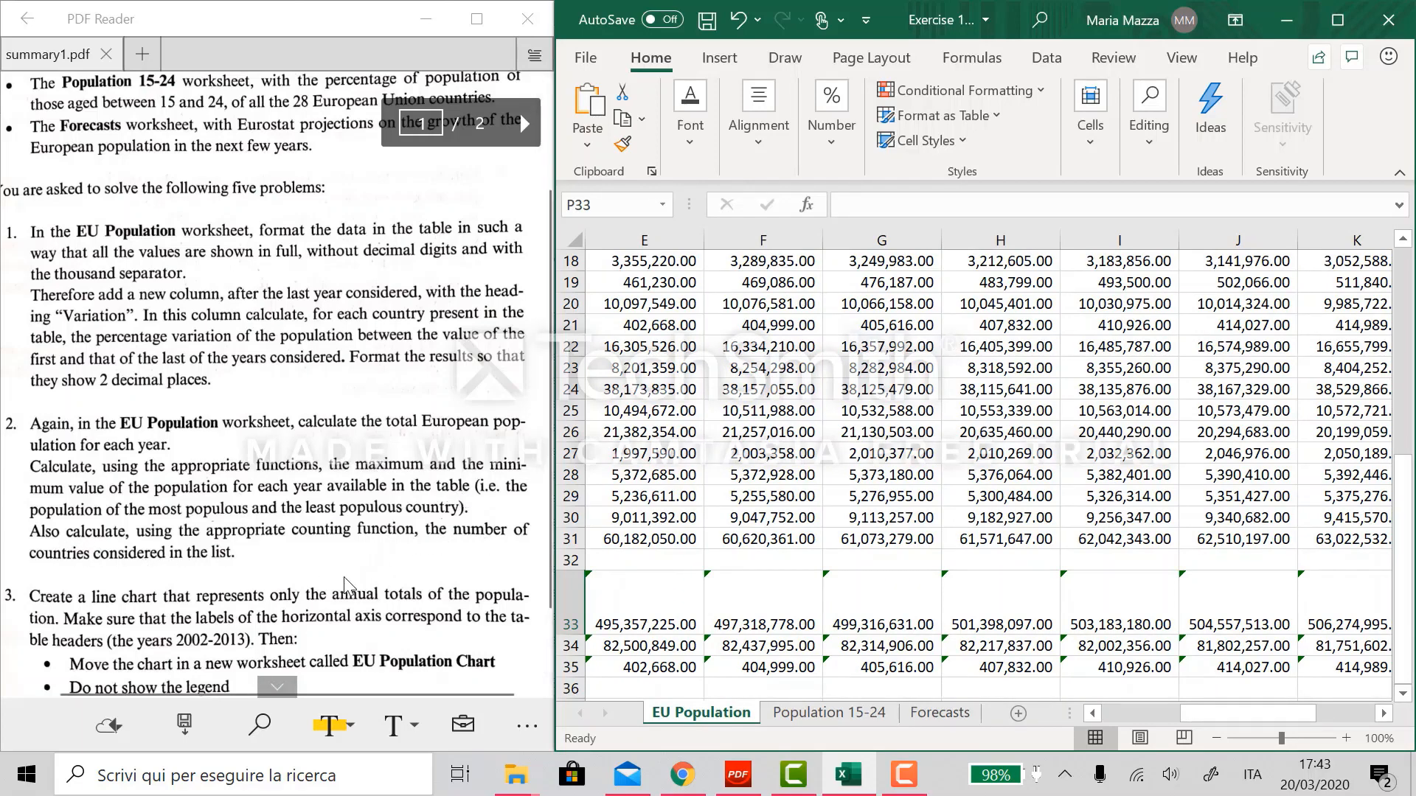
{"action": "scroll", "coordinate": [785, 542], "scroll_direction": "left", "scroll_amount": 3}
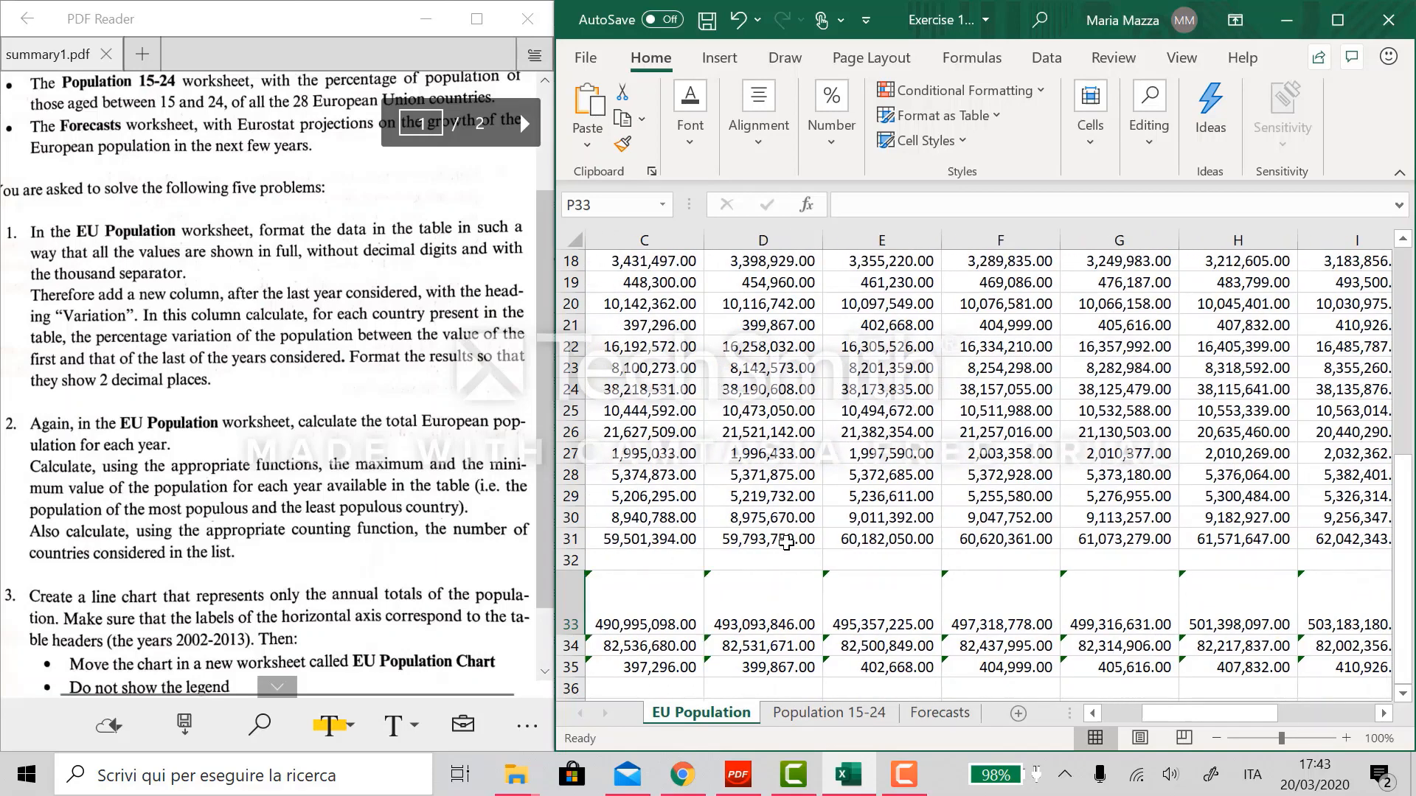
{"action": "scroll", "coordinate": [785, 542], "scroll_direction": "left", "scroll_amount": 1}
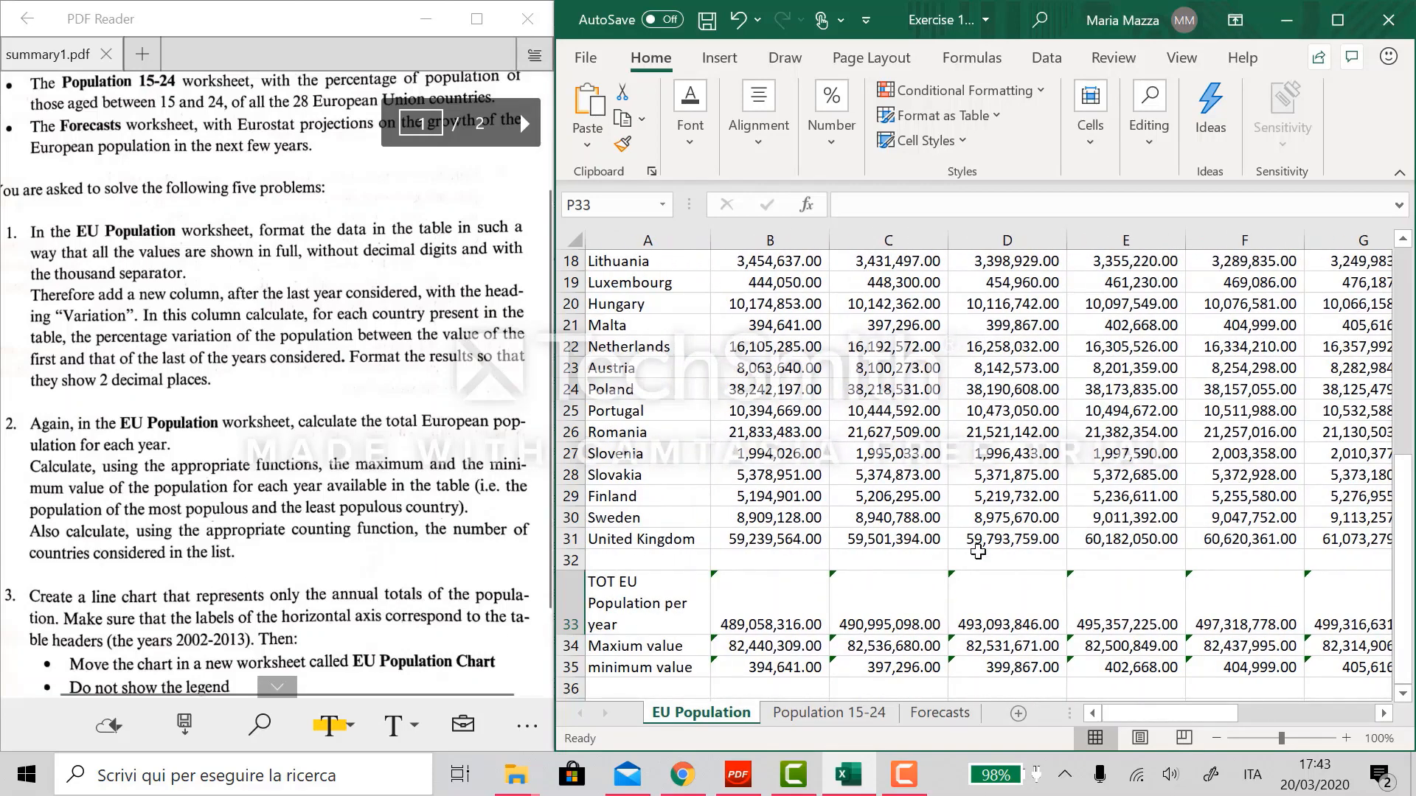
{"action": "scroll", "coordinate": [977, 552], "scroll_direction": "down", "scroll_amount": 2}
{"action": "scroll", "coordinate": [1031, 590], "scroll_direction": "down", "scroll_amount": 1}
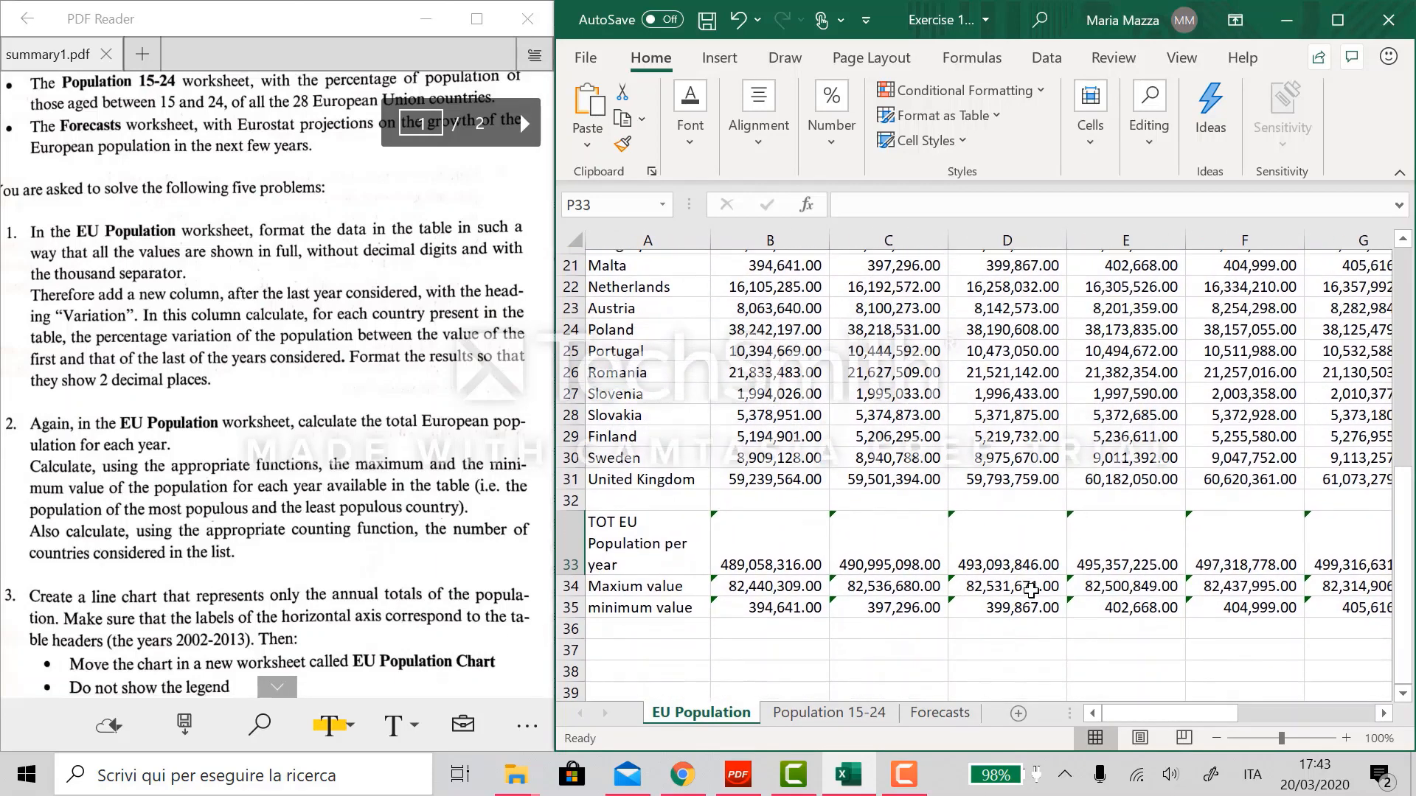
{"action": "left_click", "coordinate": [631, 647]}
{"action": "type", "text": "N"}
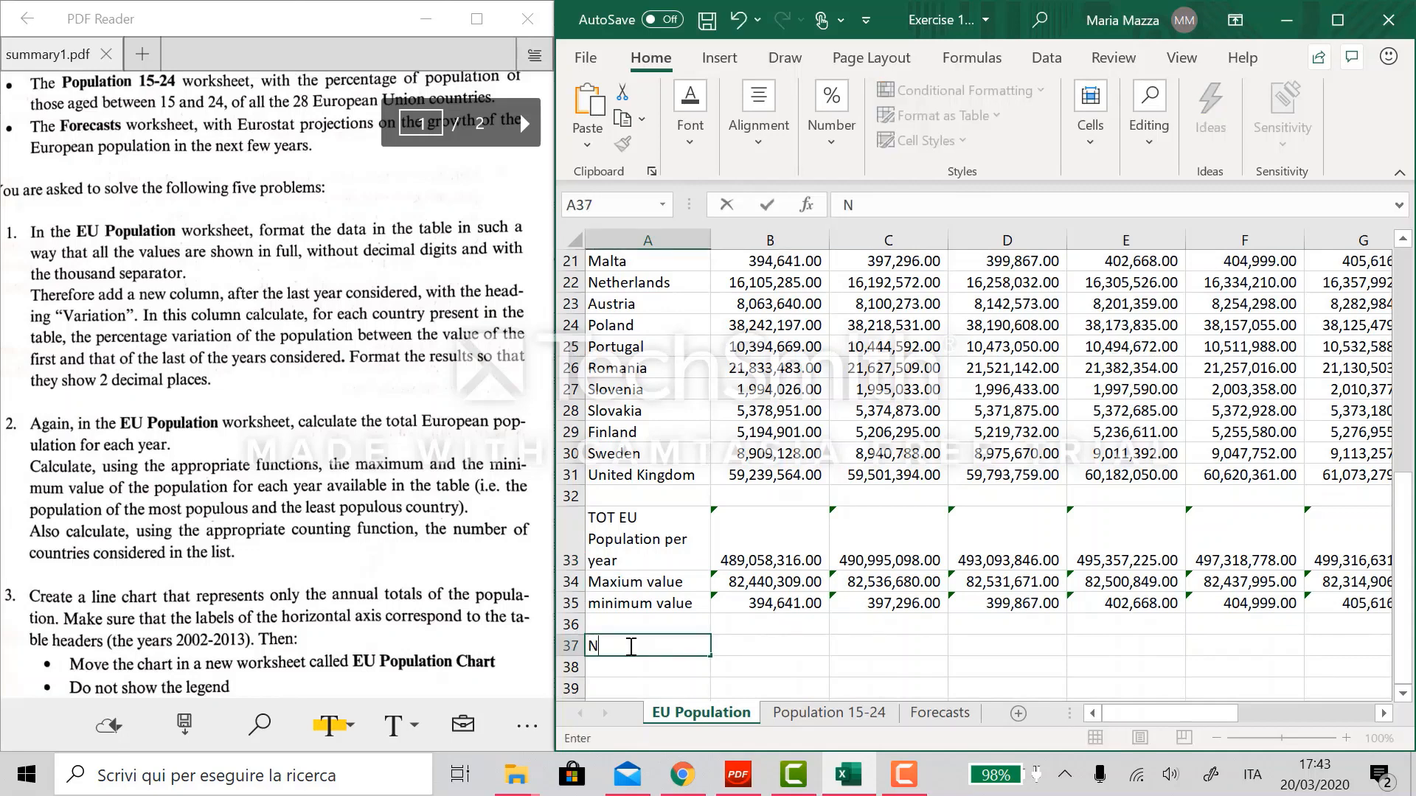
{"action": "type", "text": "o. Of countries"}
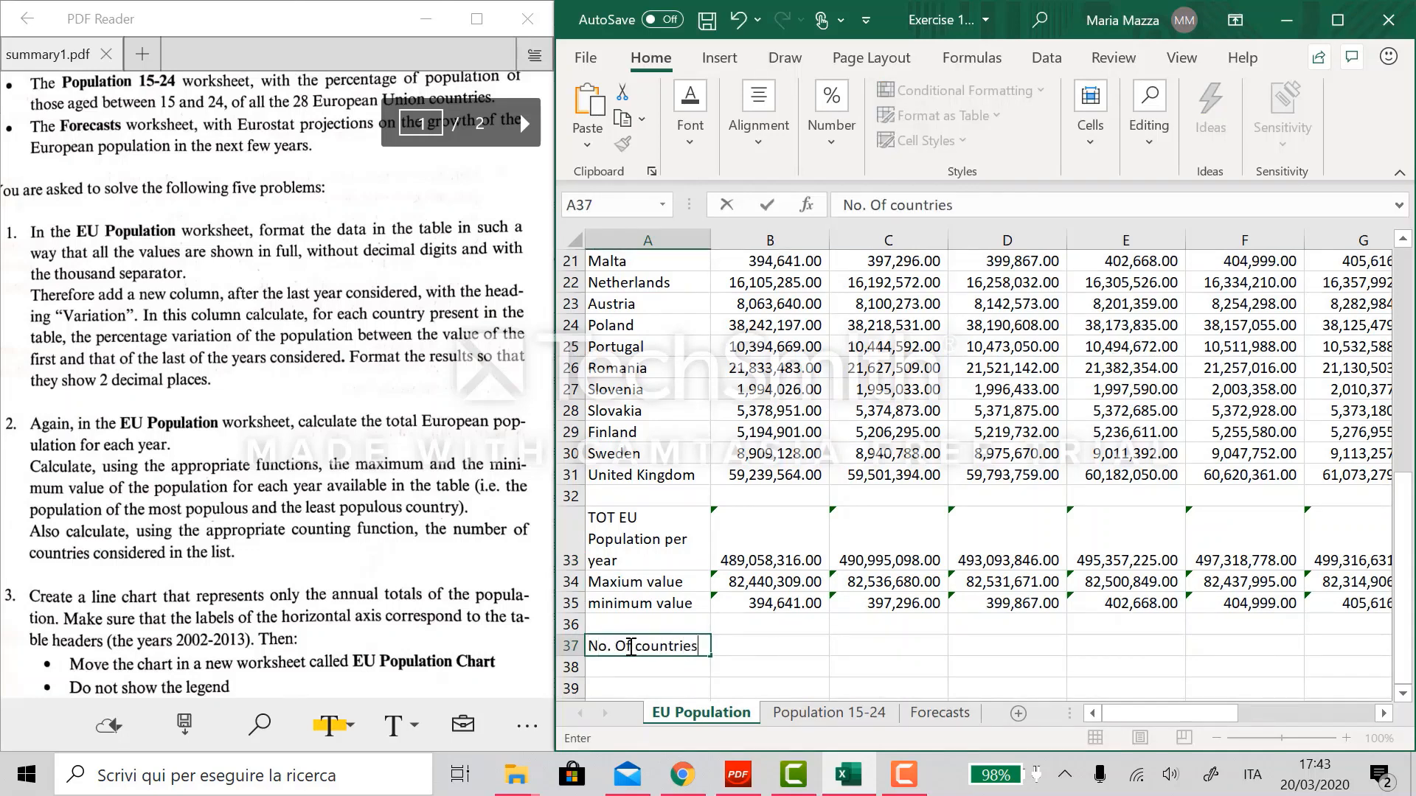
- Count the countries in the list in B37 with =COUNTA(A4:A31)
{"action": "key", "text": "Tab"}
{"action": "type", "text": "="}
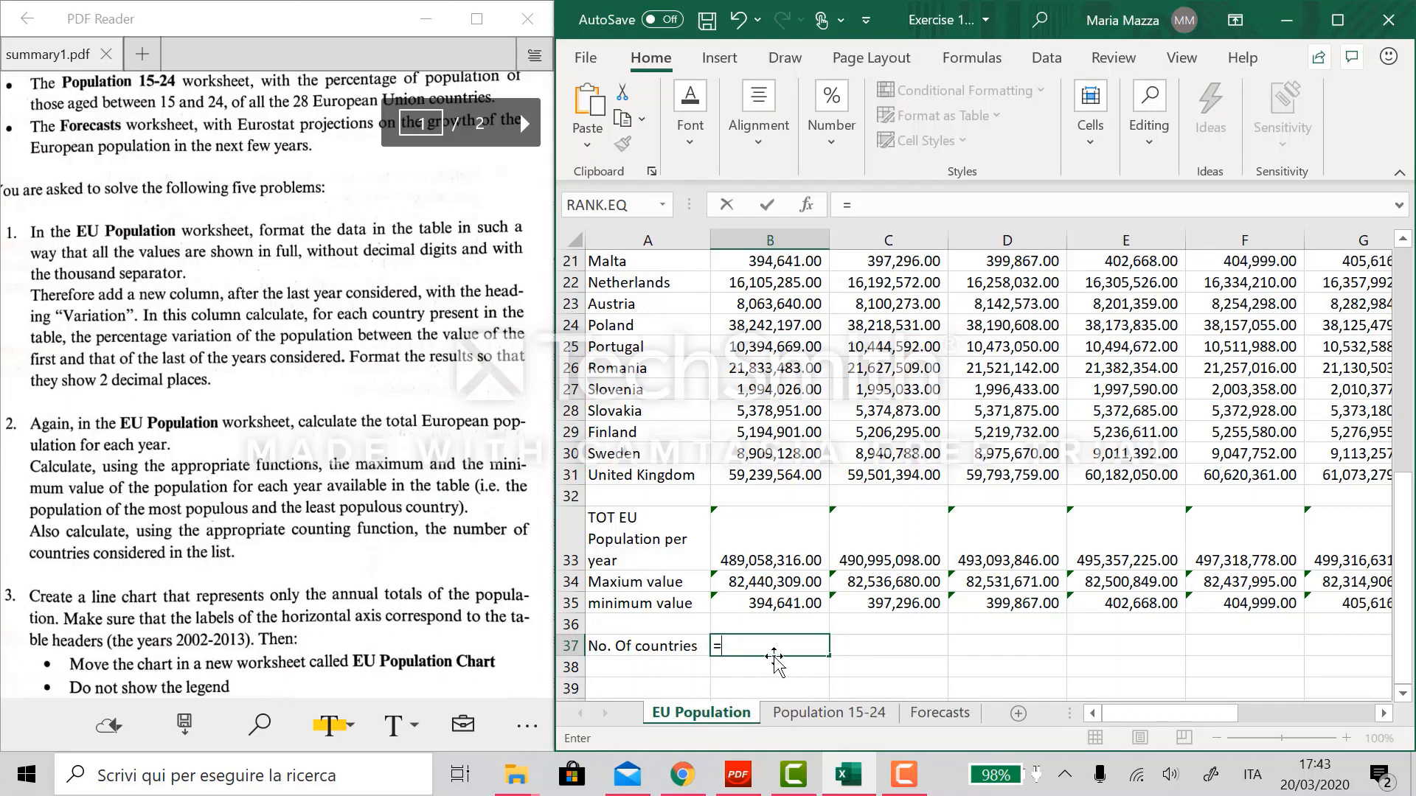
{"action": "type", "text": "COUNT"}
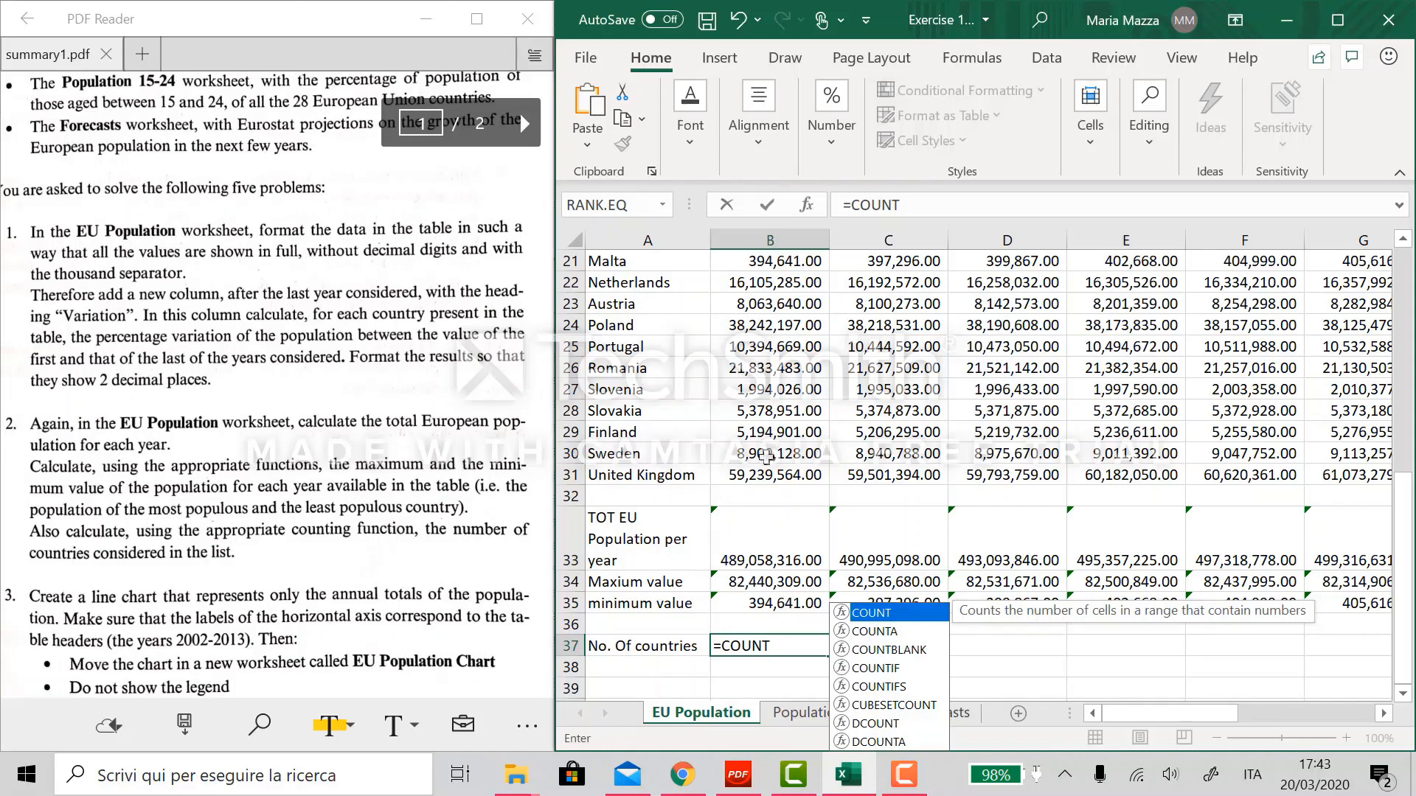
{"action": "type", "text": "A"}
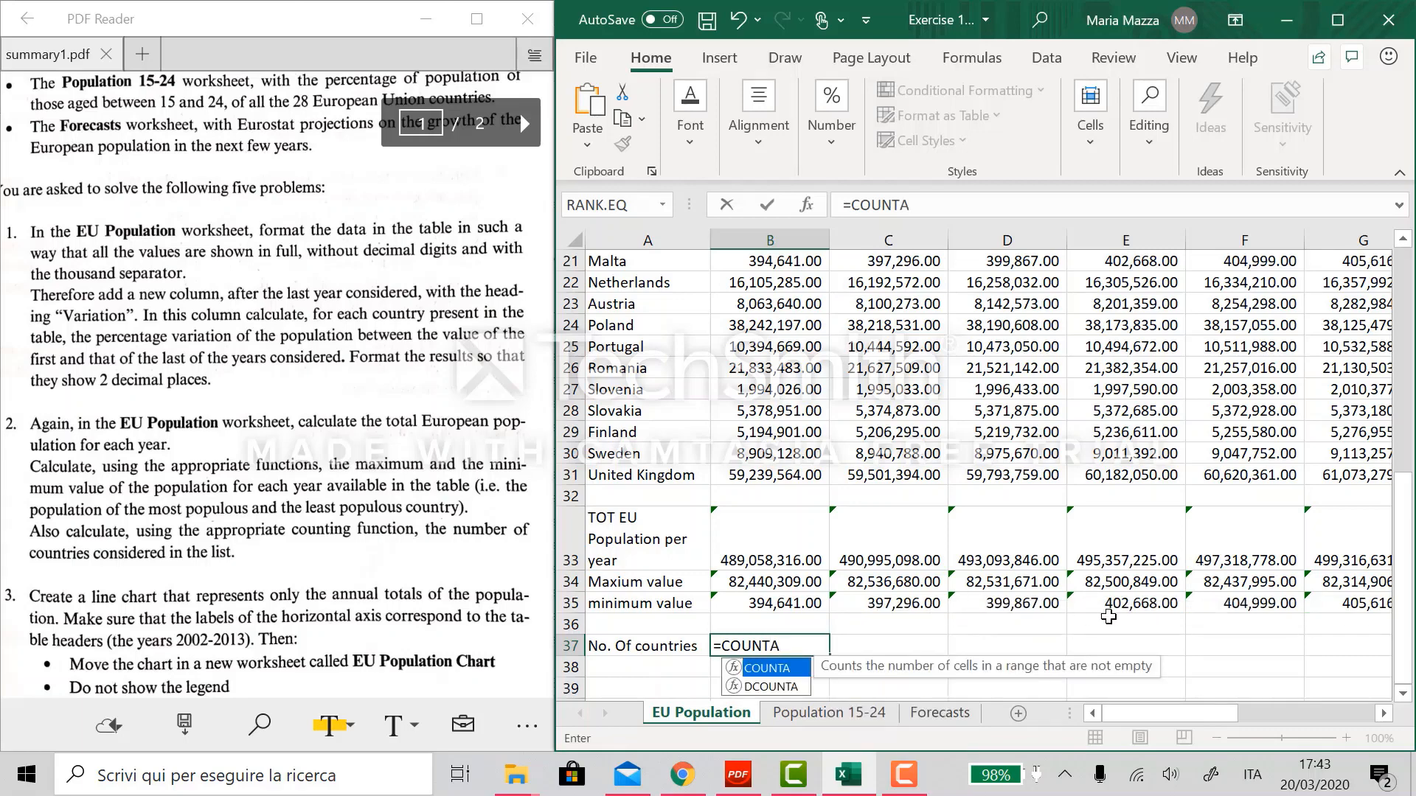
{"action": "type", "text": "("}
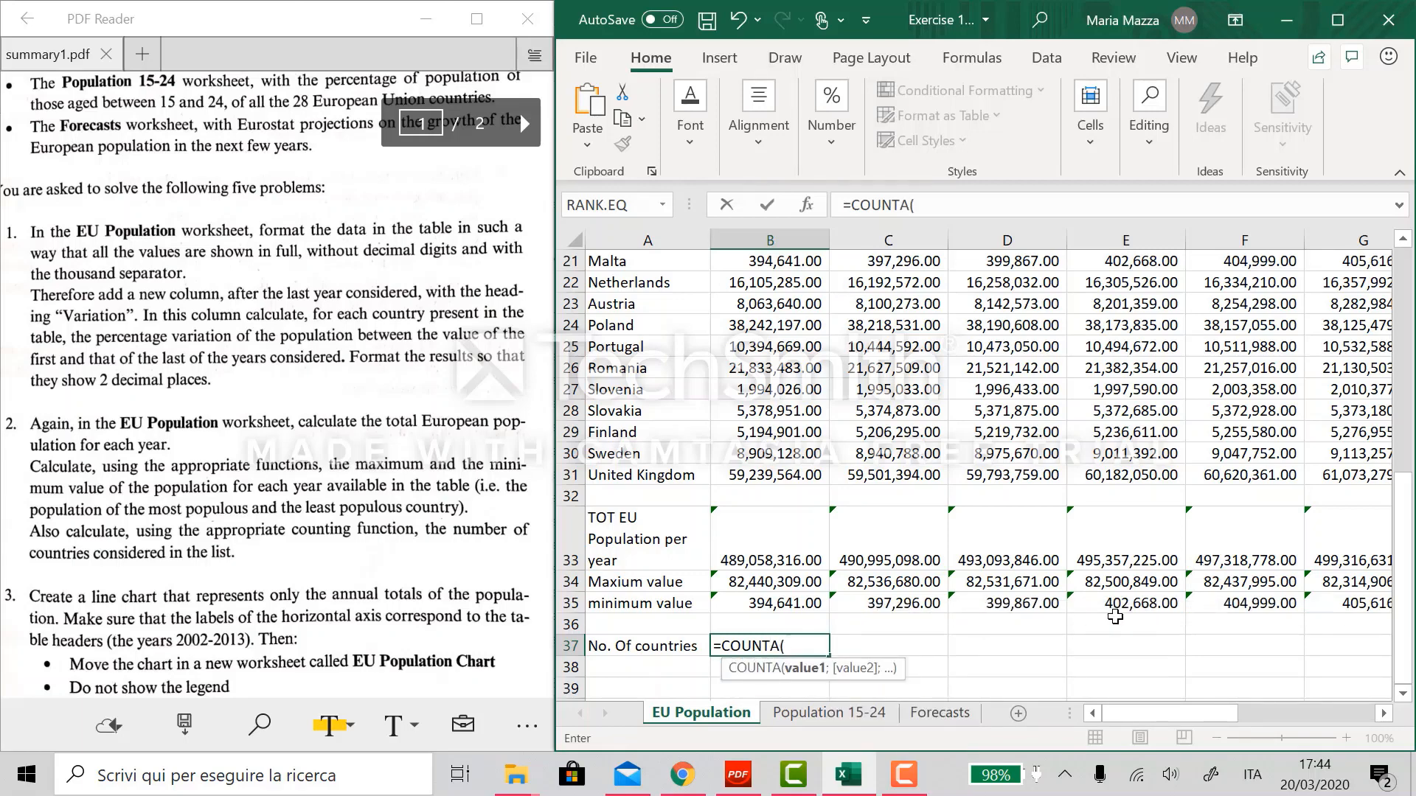
{"action": "key", "text": "BackSpace"}
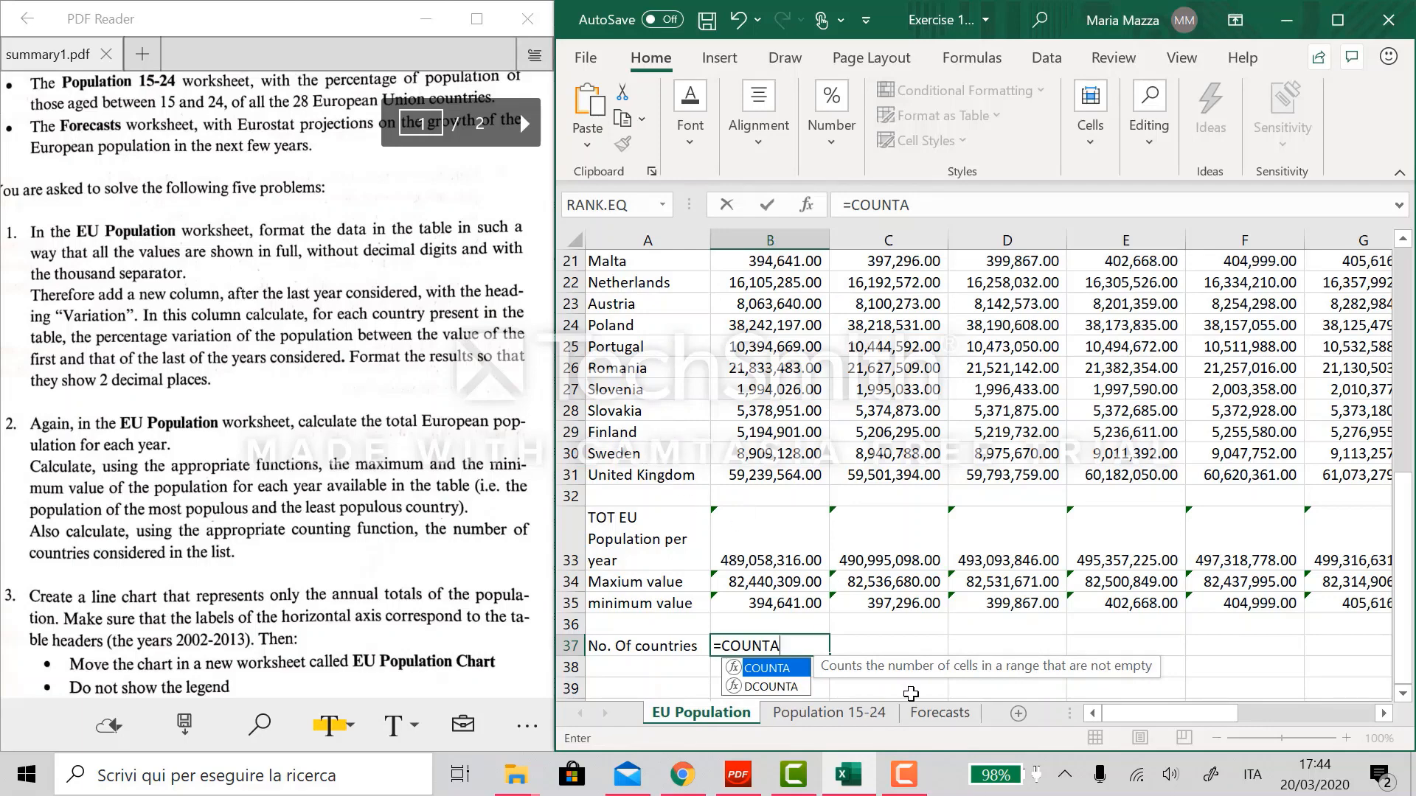
{"action": "type", "text": "("}
{"action": "left_click_drag", "start_coordinate": [639, 474], "coordinate": [648, 310]}
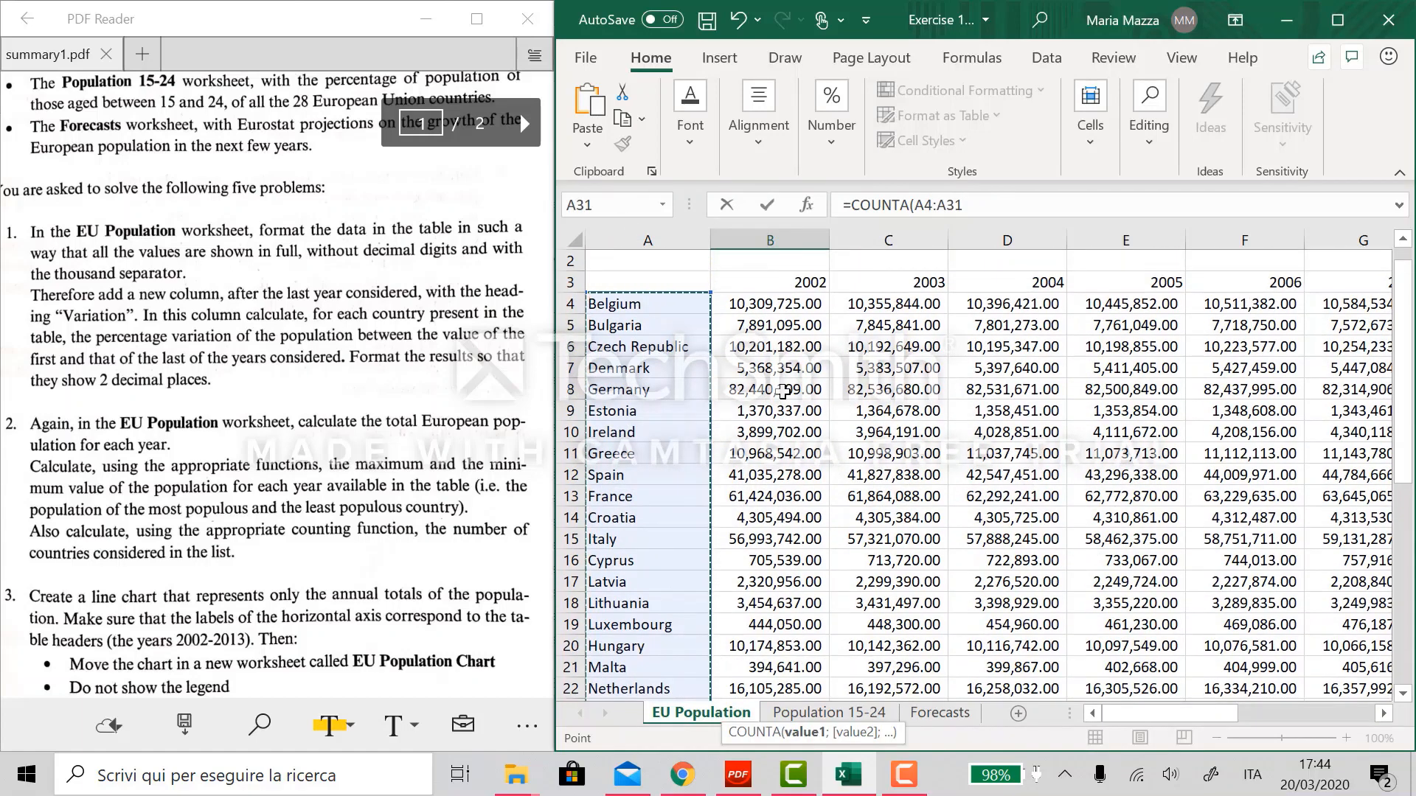
{"action": "key", "text": "Return"}
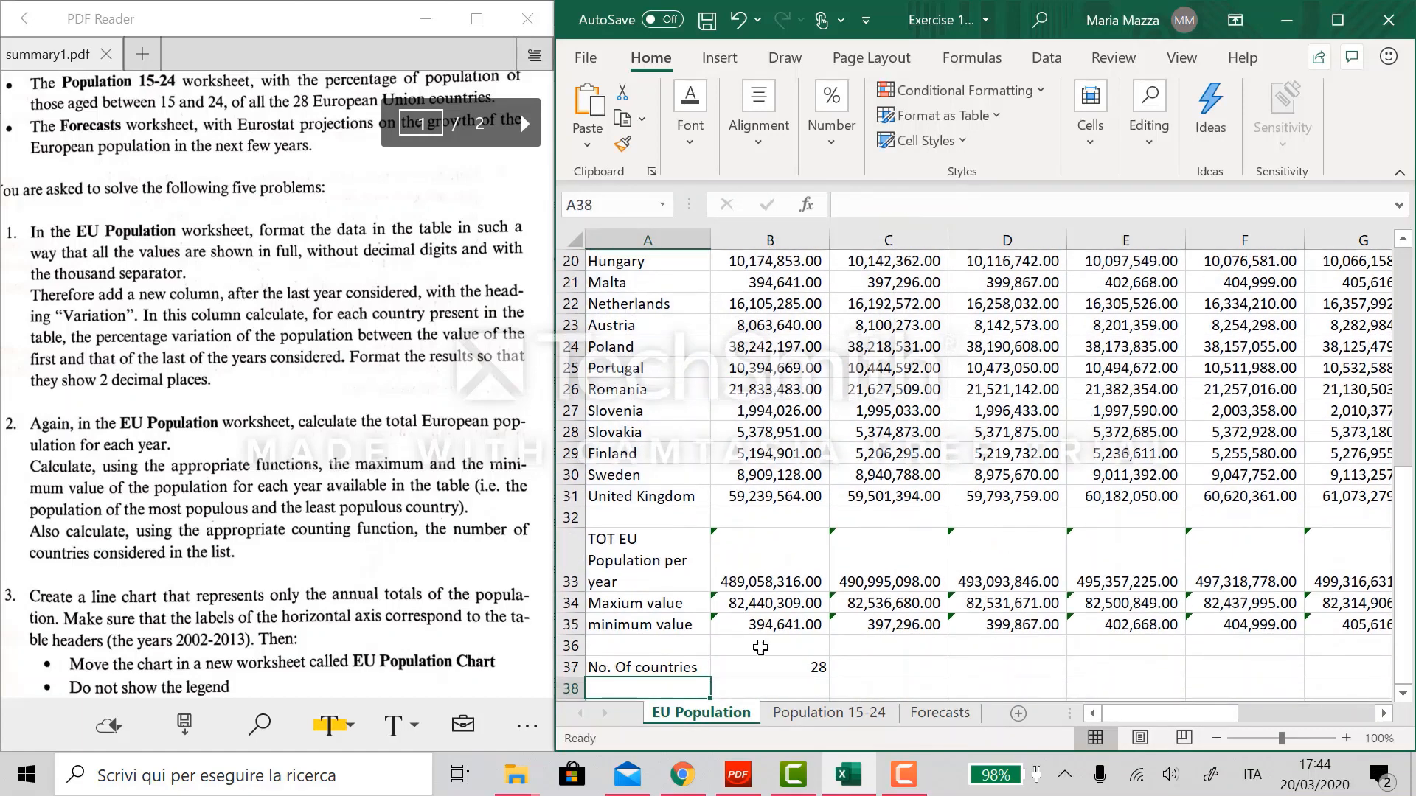
{"action": "key", "text": "Right"}
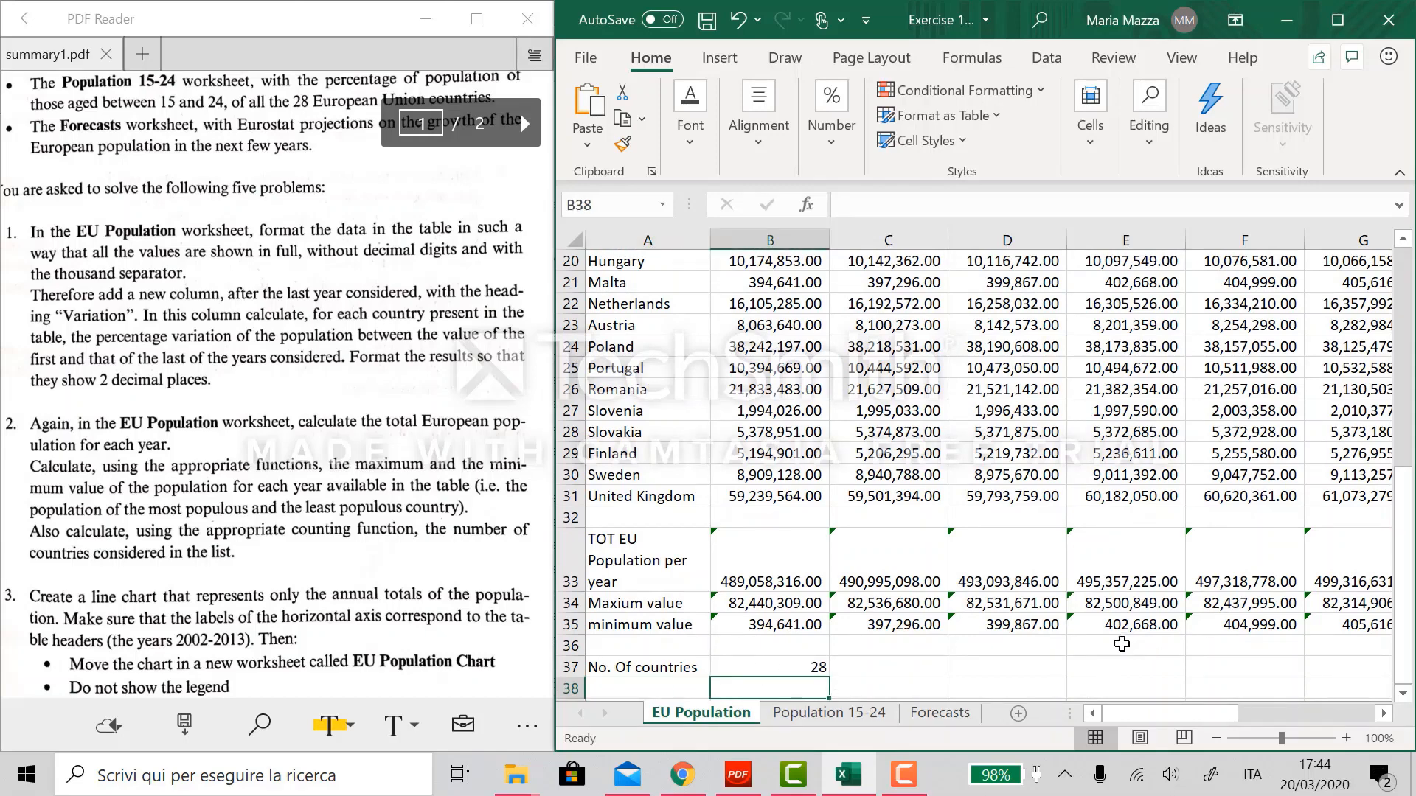
- Insert a 2-D line chart of the yearly EU population totals using the label and values in A33:M33
{"action": "scroll", "coordinate": [1062, 577], "scroll_direction": "down", "scroll_amount": 1}
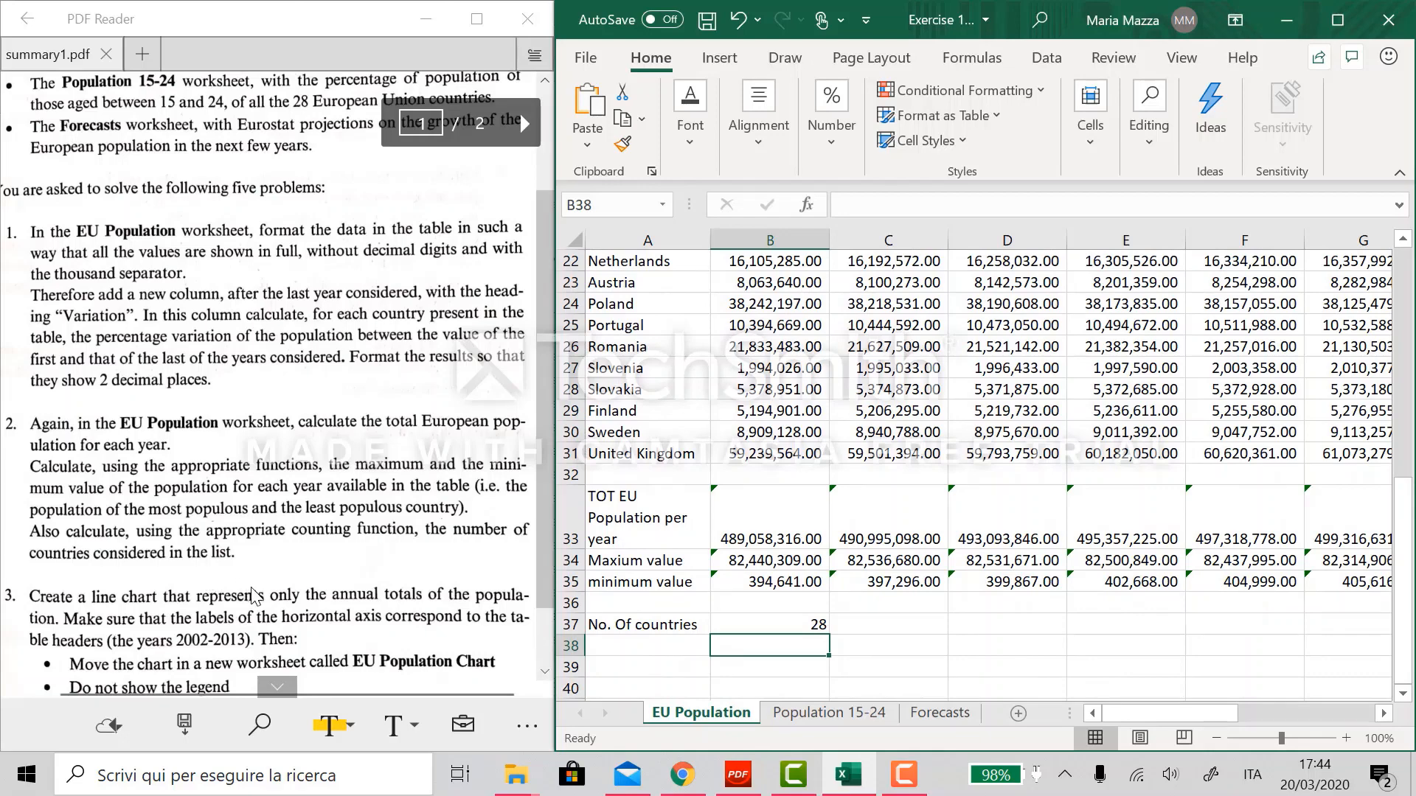
{"action": "scroll", "coordinate": [254, 593], "scroll_direction": "down", "scroll_amount": 2}
{"action": "scroll", "coordinate": [227, 495], "scroll_direction": "up", "scroll_amount": 1}
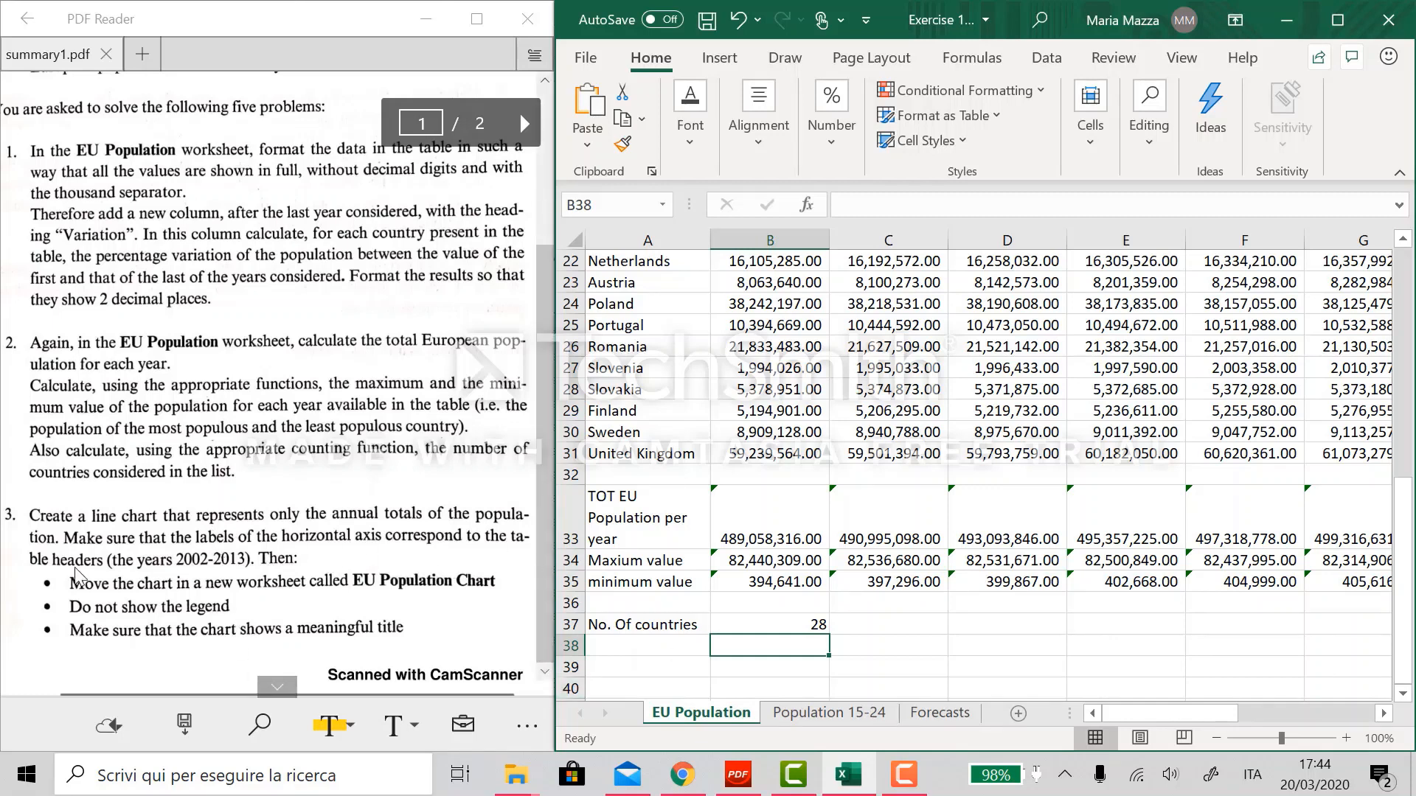
{"action": "left_click", "coordinate": [220, 589]}
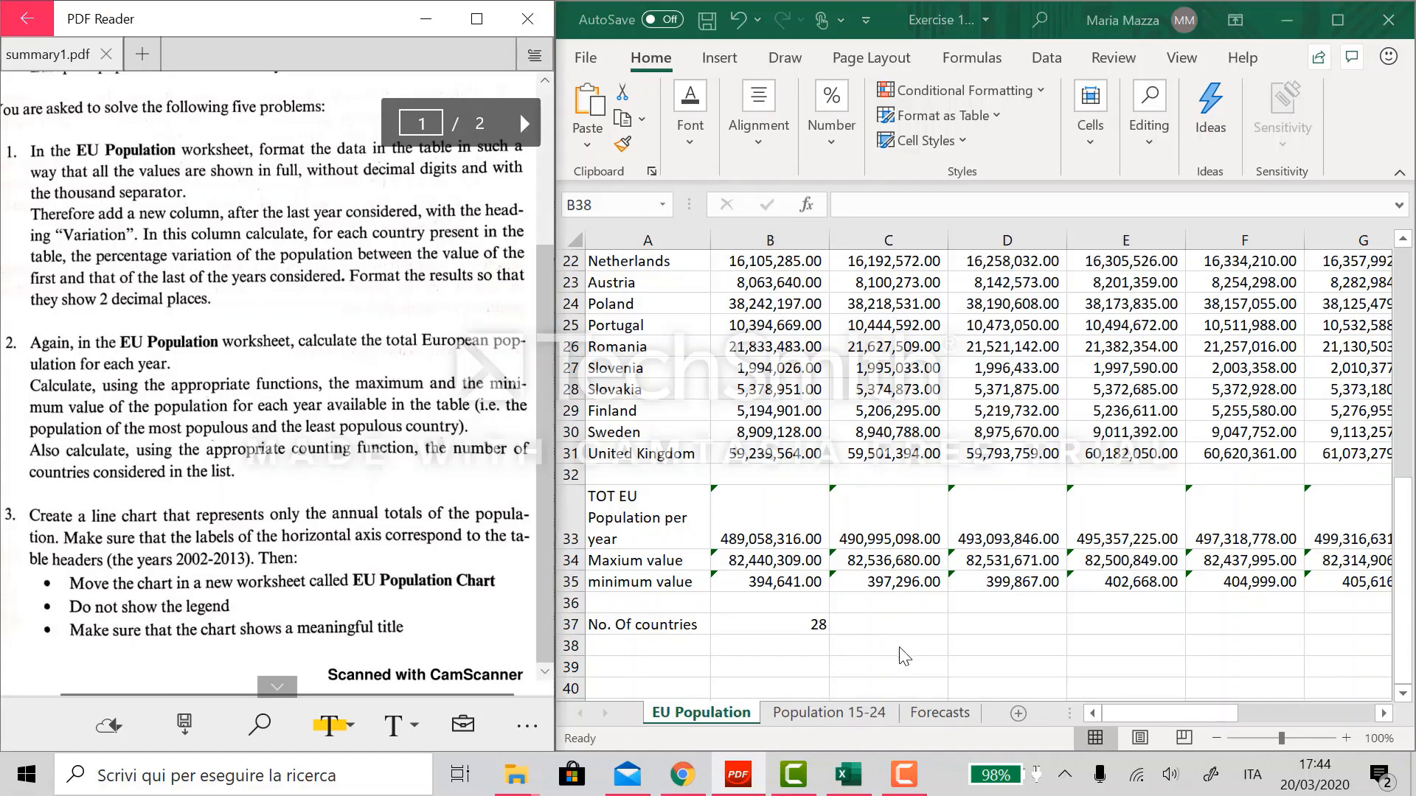
{"action": "left_click", "coordinate": [673, 525]}
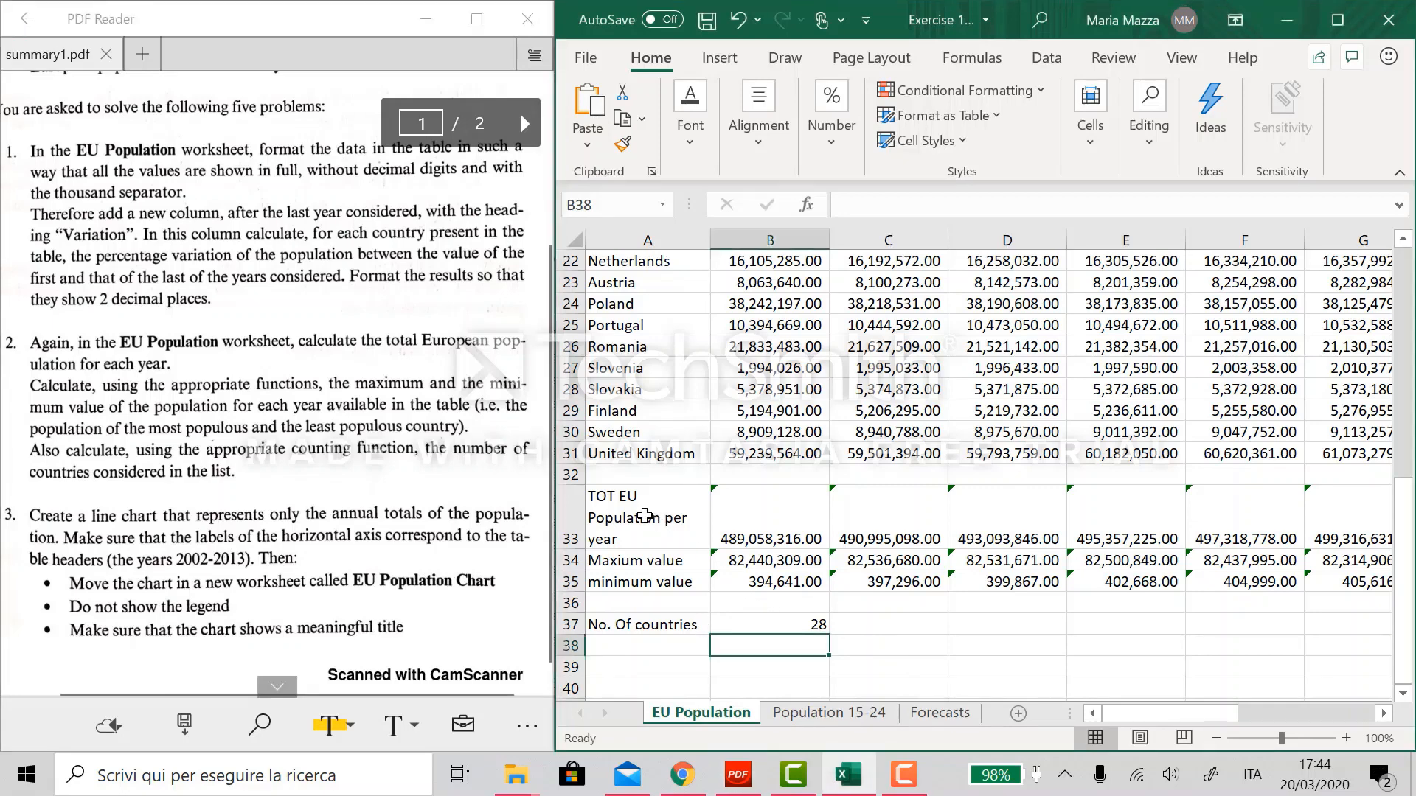
{"action": "left_click_drag", "start_coordinate": [649, 516], "coordinate": [1225, 530]}
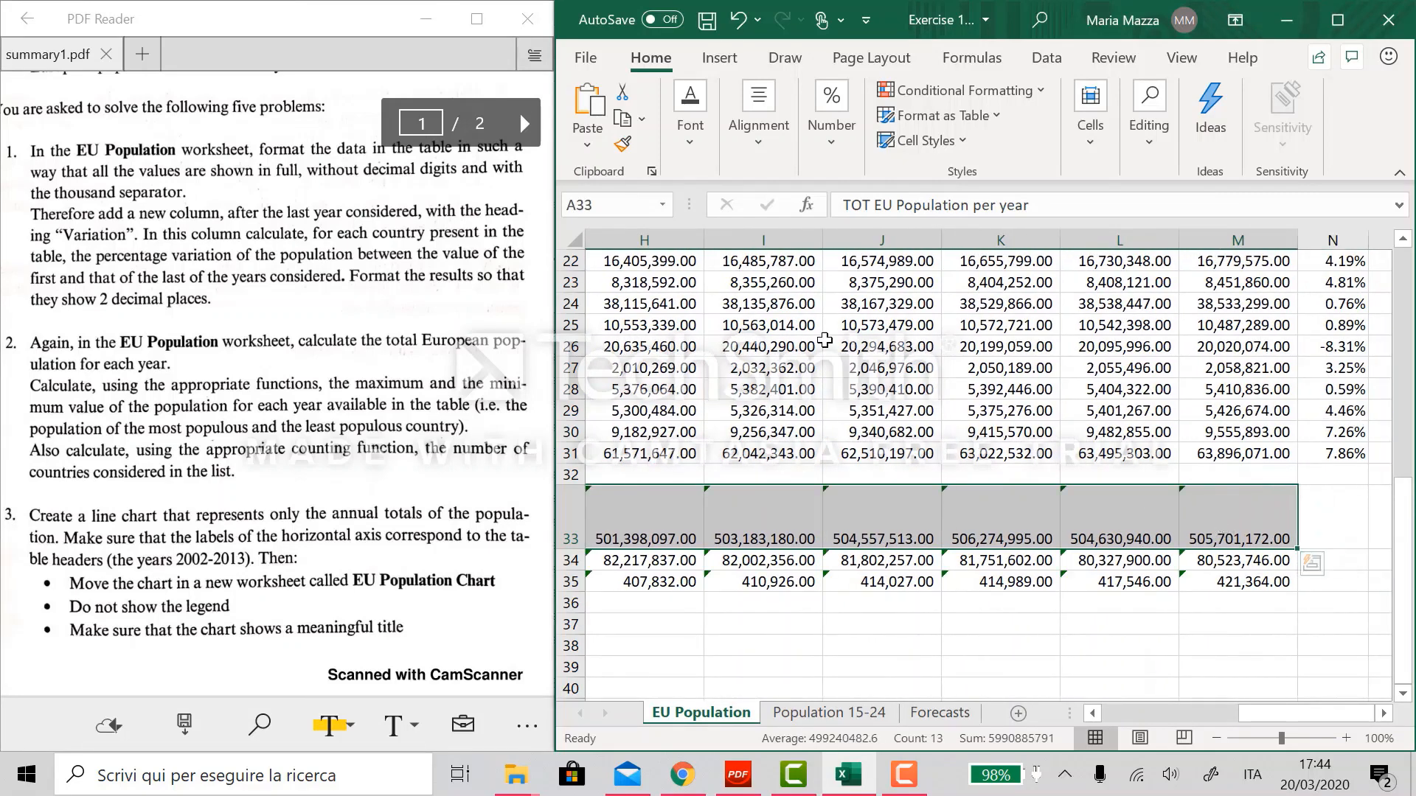
{"action": "left_click", "coordinate": [712, 59]}
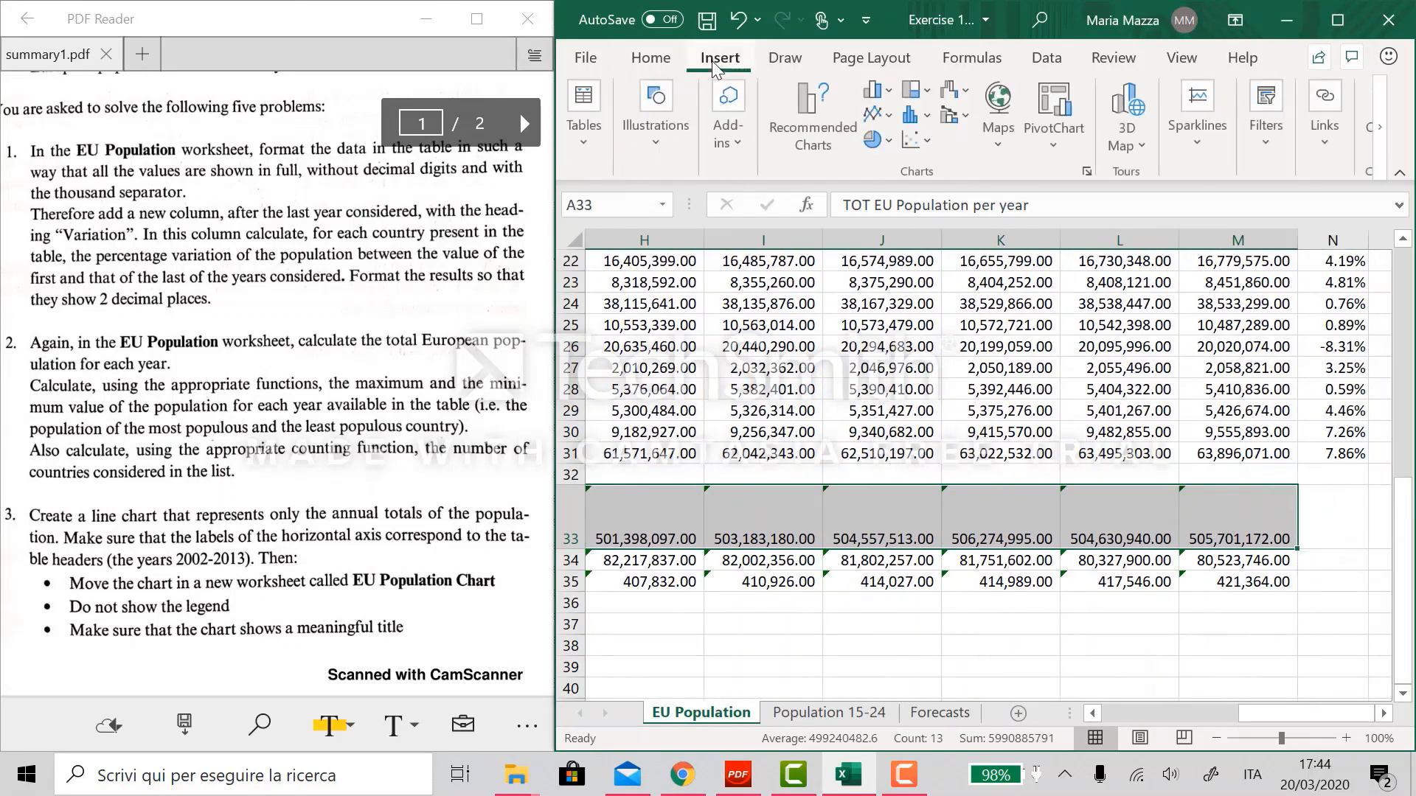
{"action": "left_click", "coordinate": [888, 109]}
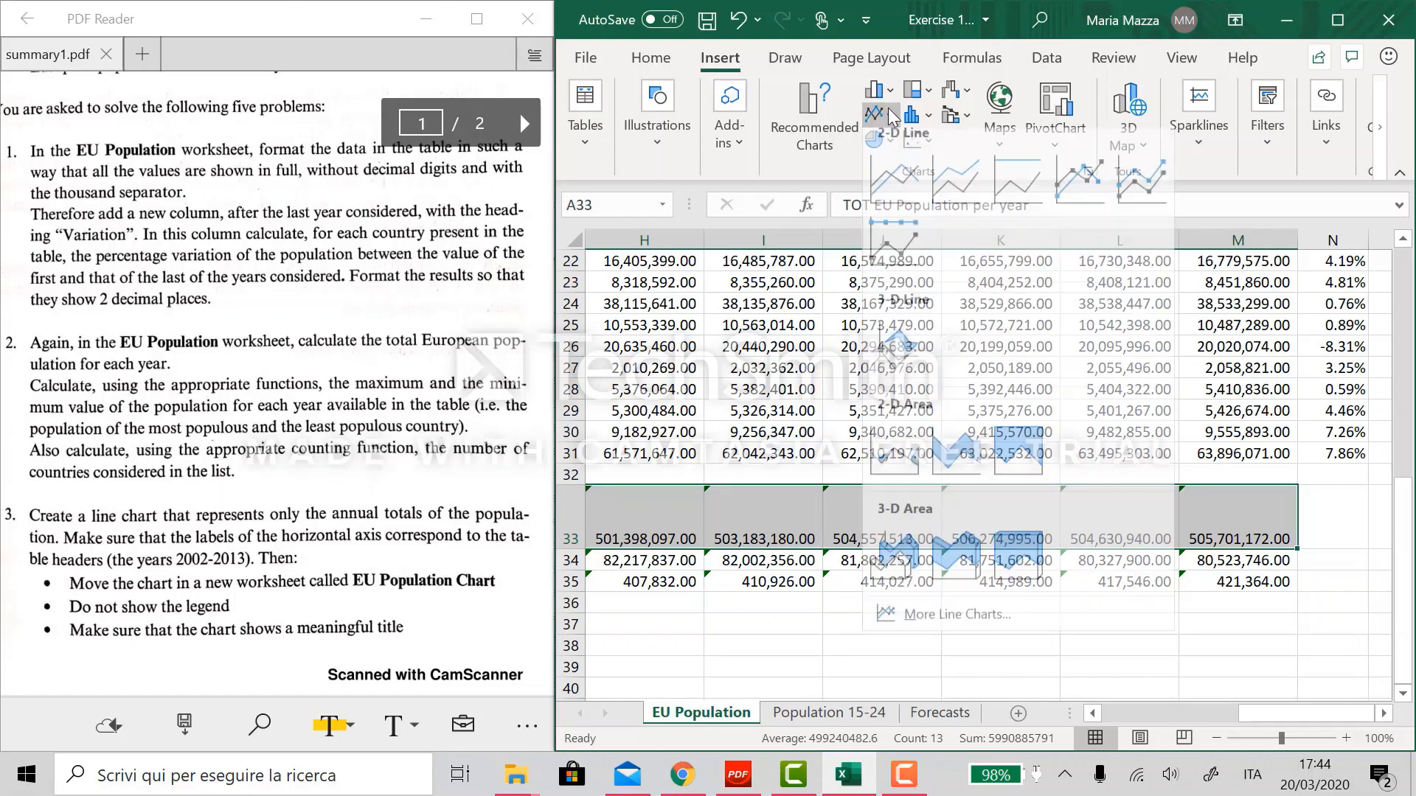
{"action": "left_click", "coordinate": [879, 193]}
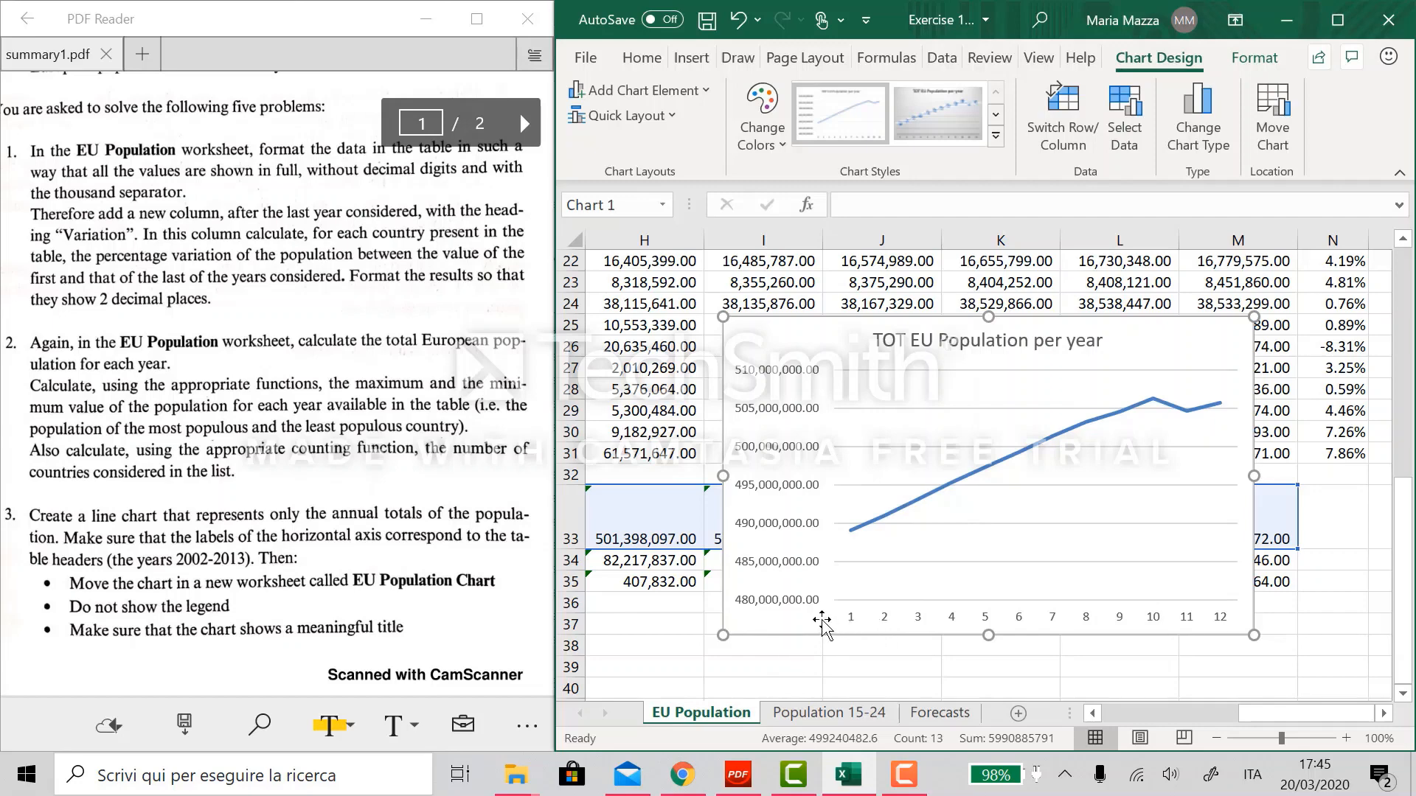
- Set the chart's horizontal axis labels to the year headings 2002 to 2013 in row 3
{"action": "left_click", "coordinate": [1110, 128]}
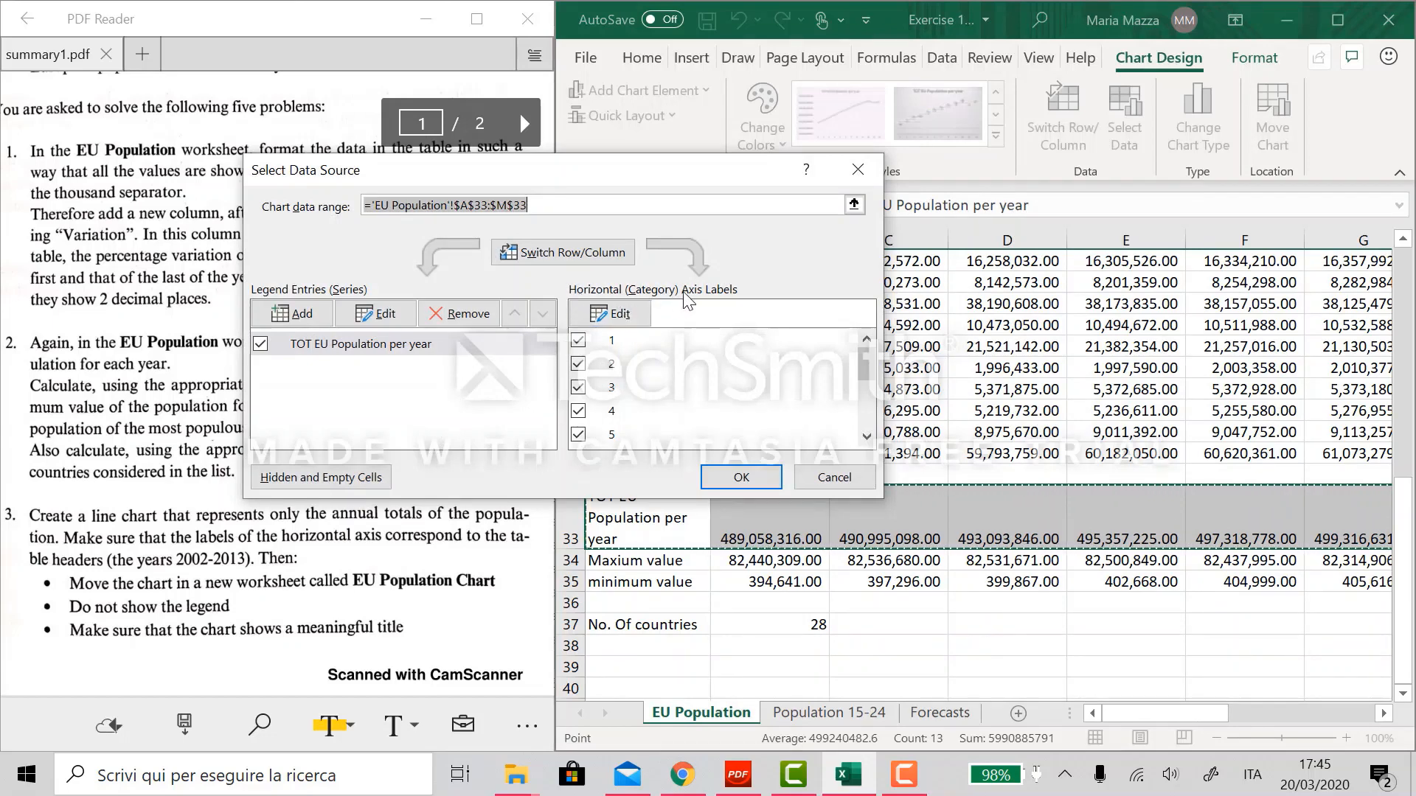
{"action": "left_click", "coordinate": [616, 314]}
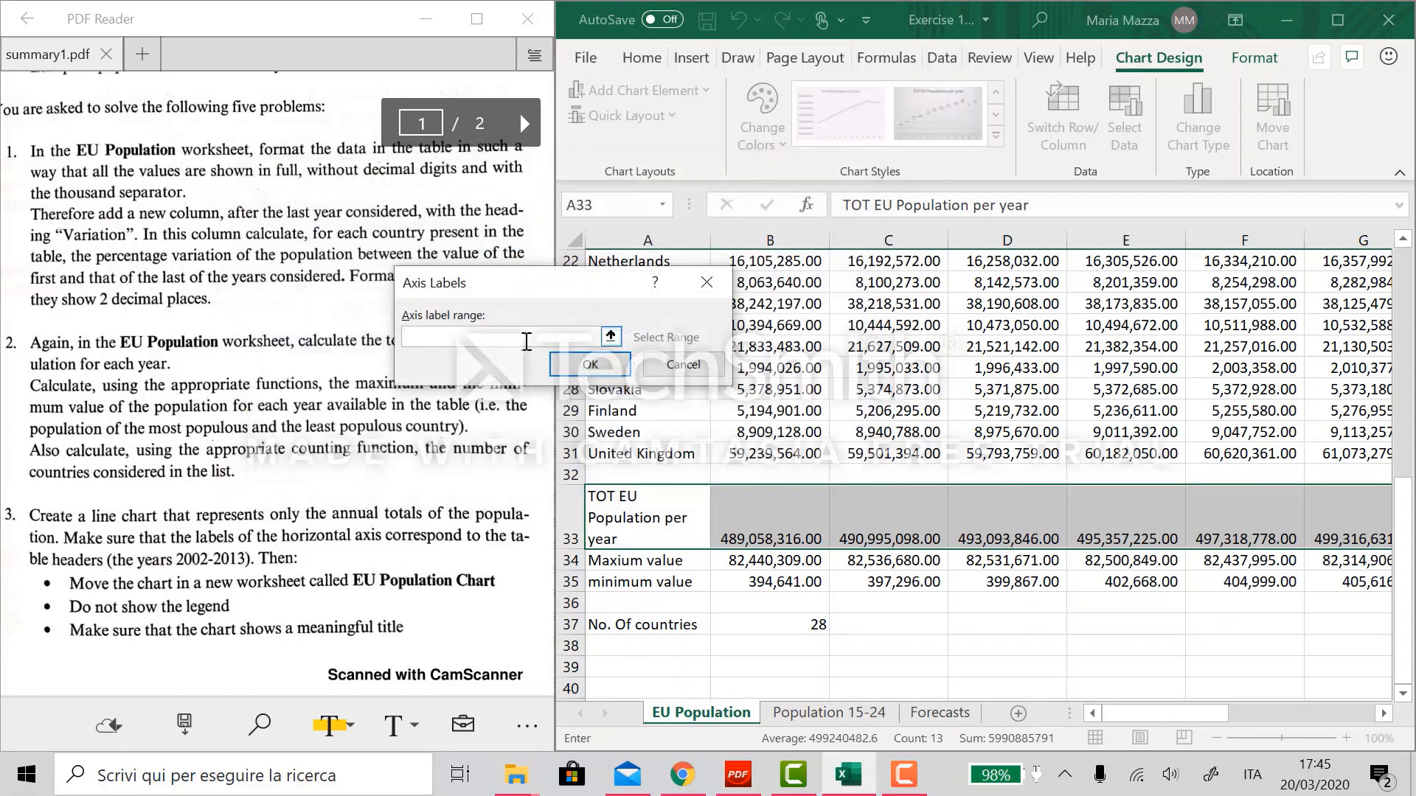
{"action": "scroll", "coordinate": [1130, 442], "scroll_direction": "up", "scroll_amount": 7}
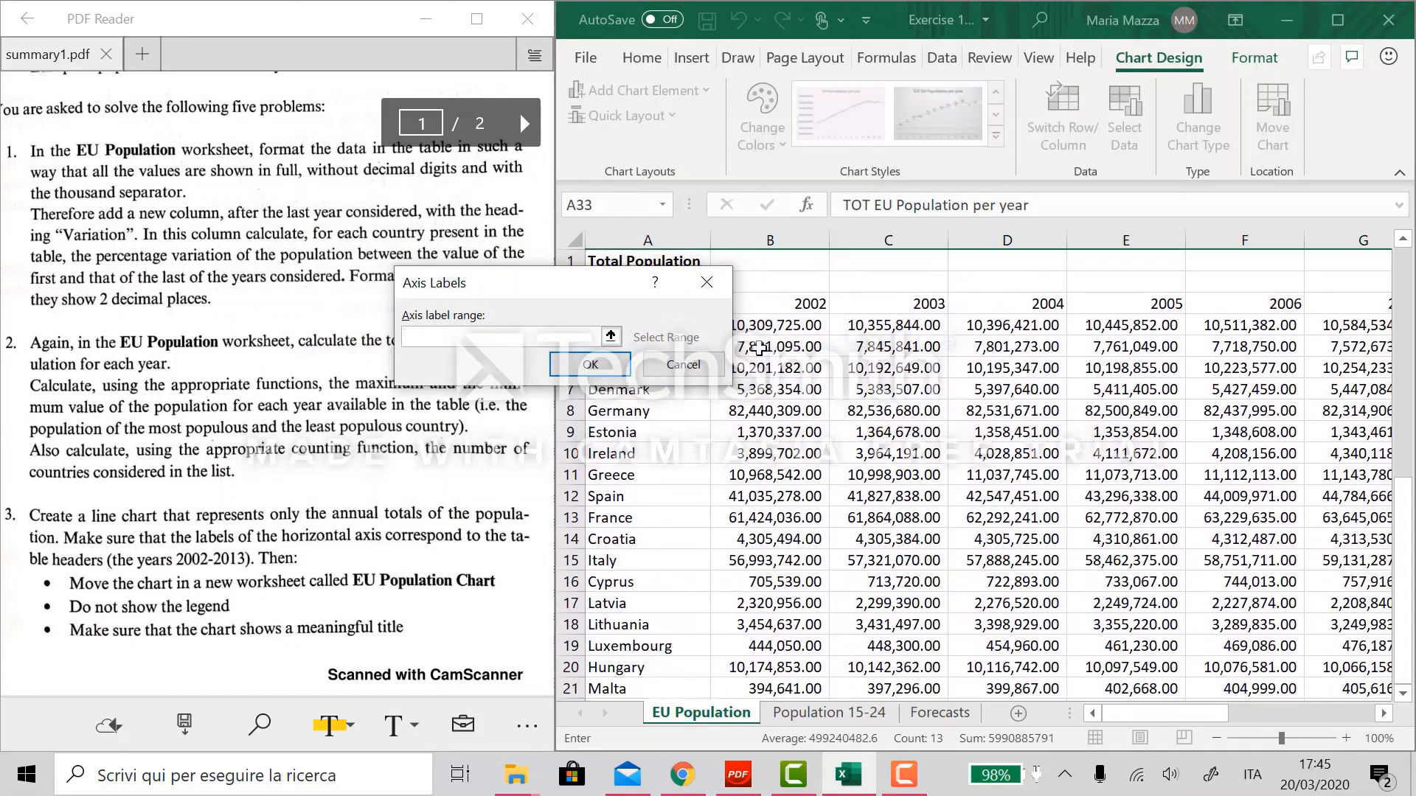
{"action": "left_click_drag", "start_coordinate": [766, 317], "coordinate": [1357, 312]}
{"action": "left_click", "coordinate": [582, 514]}
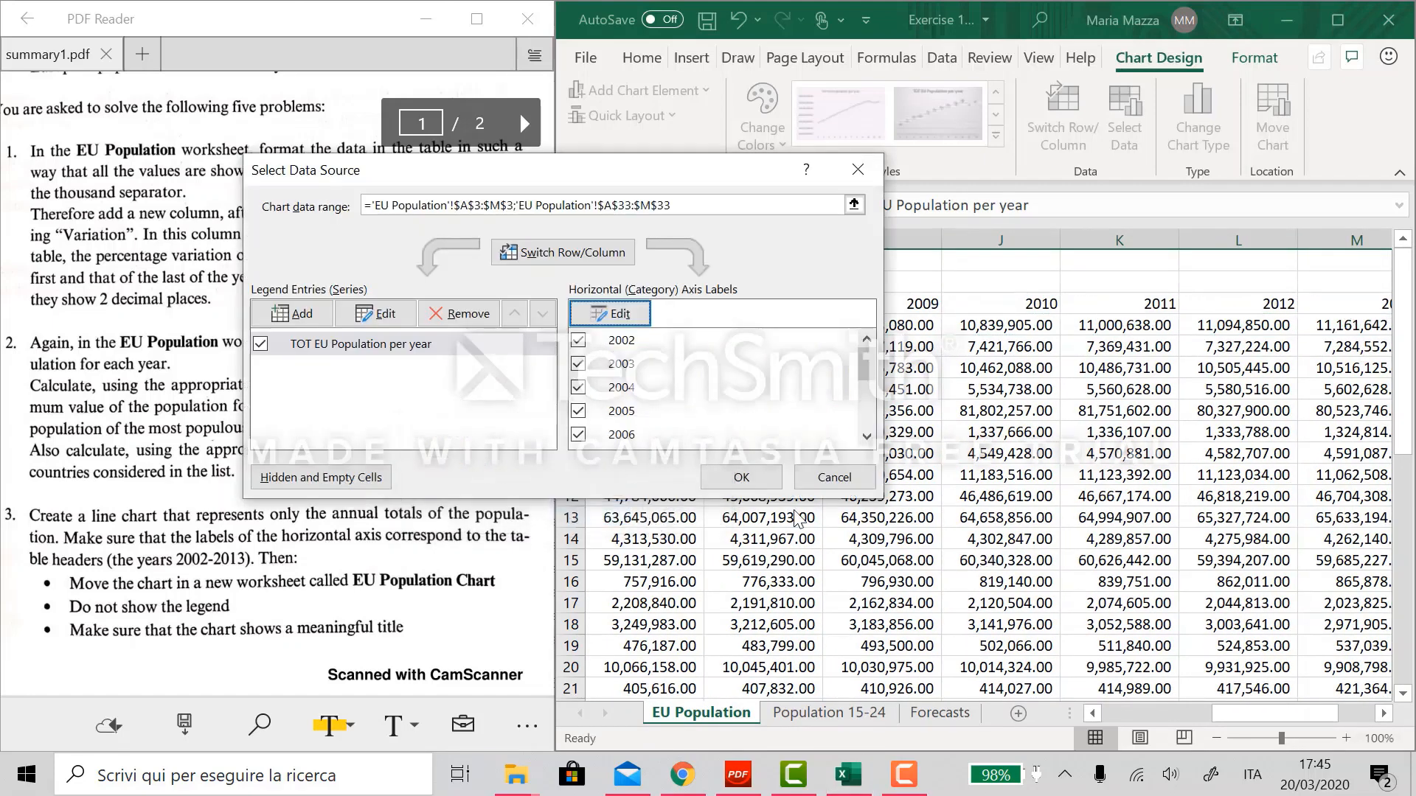
{"action": "left_click", "coordinate": [739, 479]}
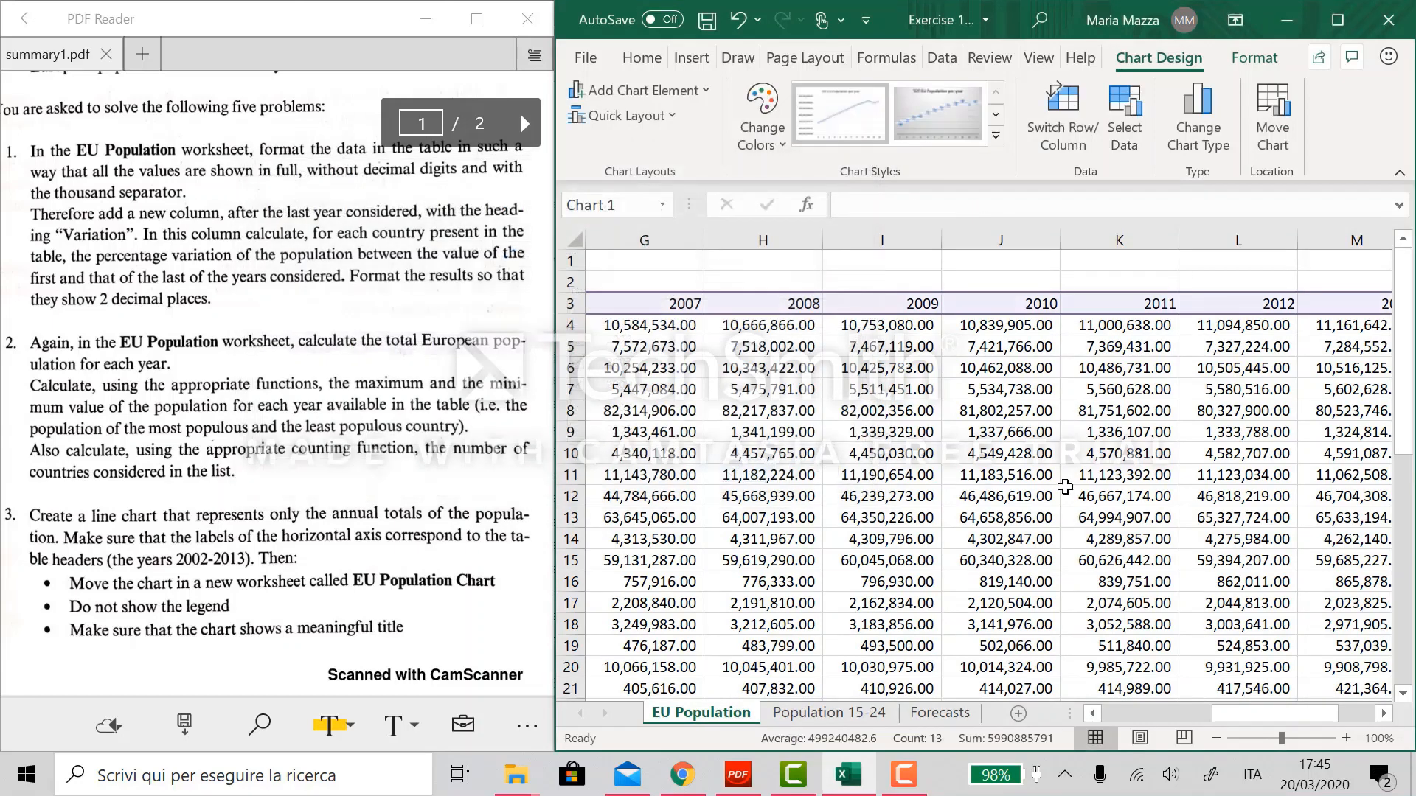
- Move the line chart to a new sheet named "EU population chart"
{"action": "scroll", "coordinate": [1065, 487], "scroll_direction": "down", "scroll_amount": 7}
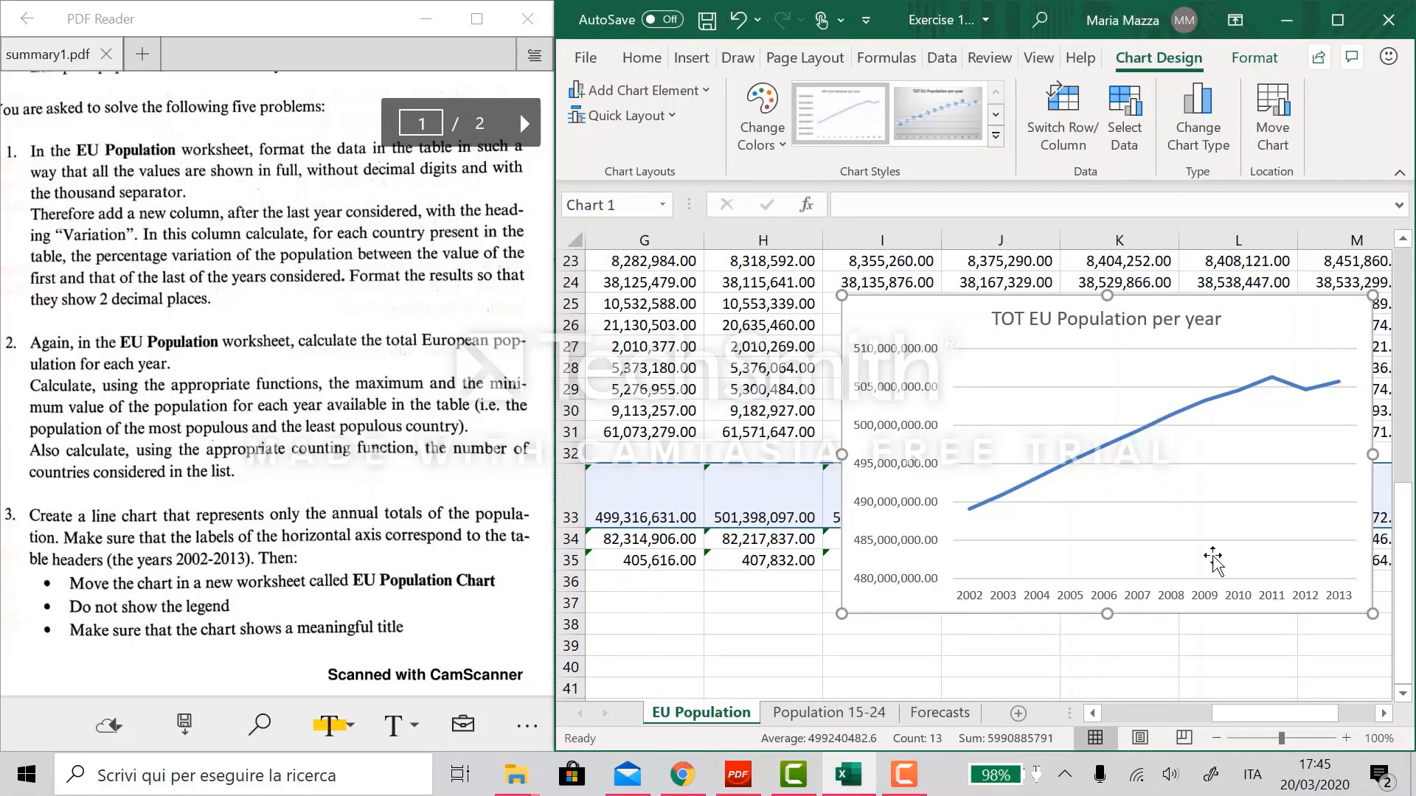
{"action": "right_click", "coordinate": [929, 324]}
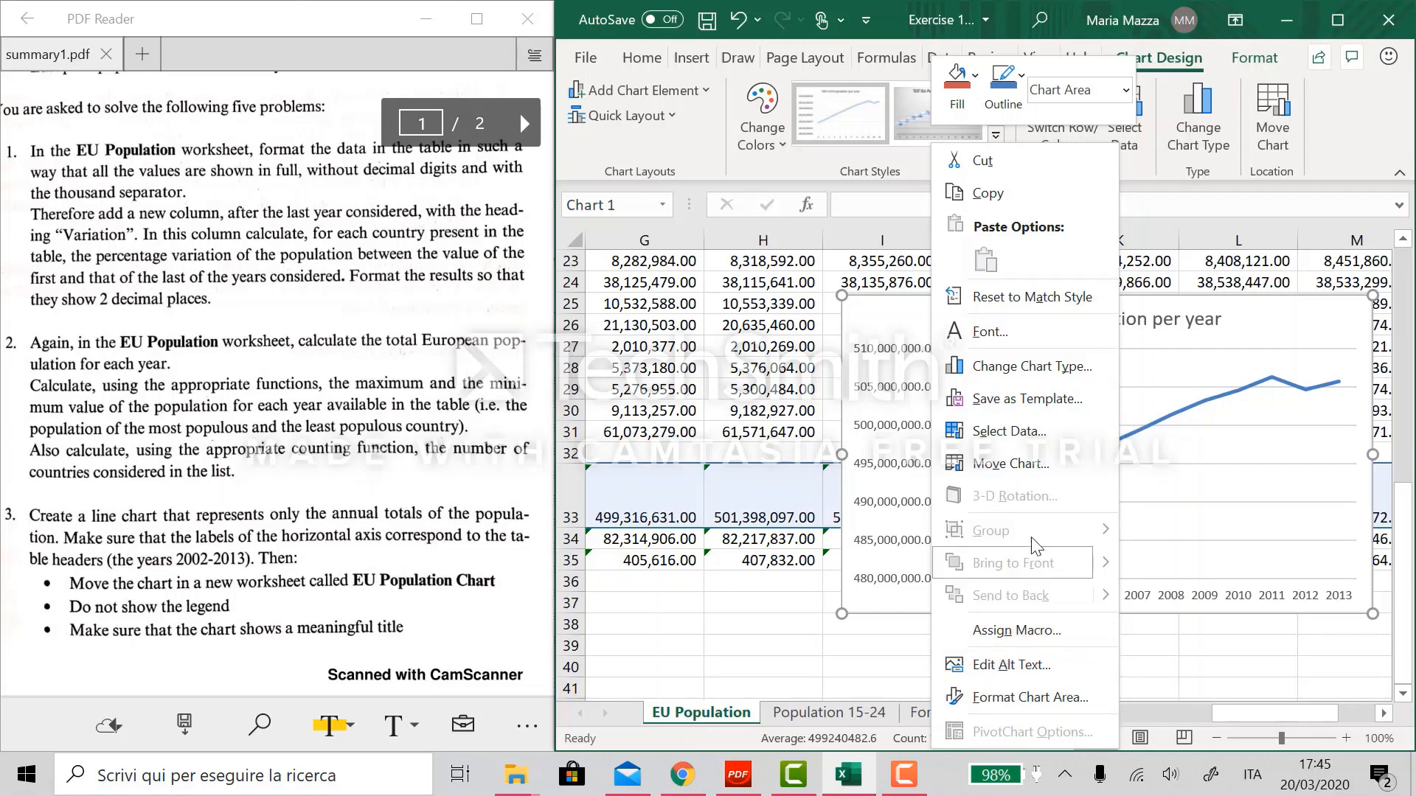
{"action": "left_click", "coordinate": [1040, 468]}
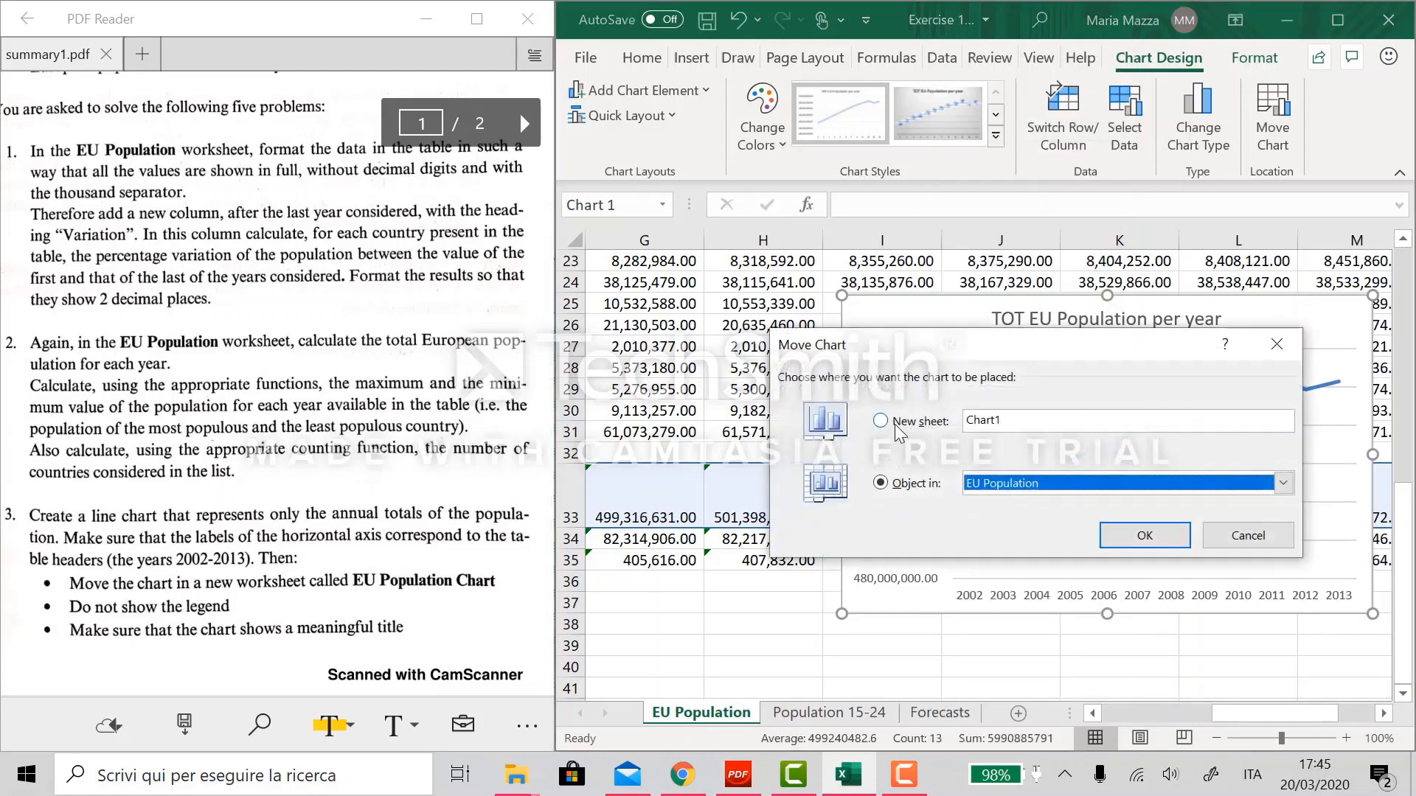
{"action": "left_click", "coordinate": [894, 424]}
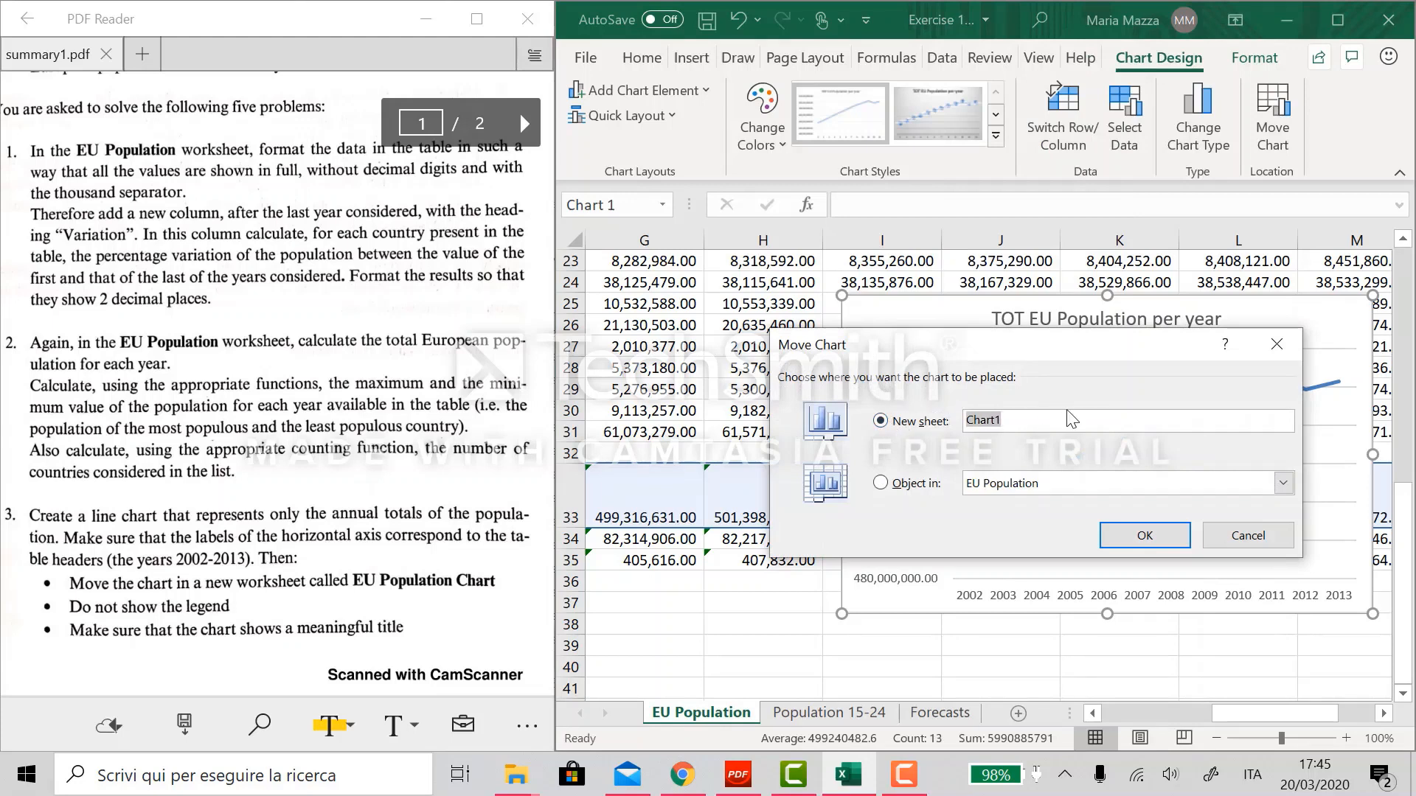
{"action": "type", "text": "EU population c"}
{"action": "left_click", "coordinate": [1122, 536]}
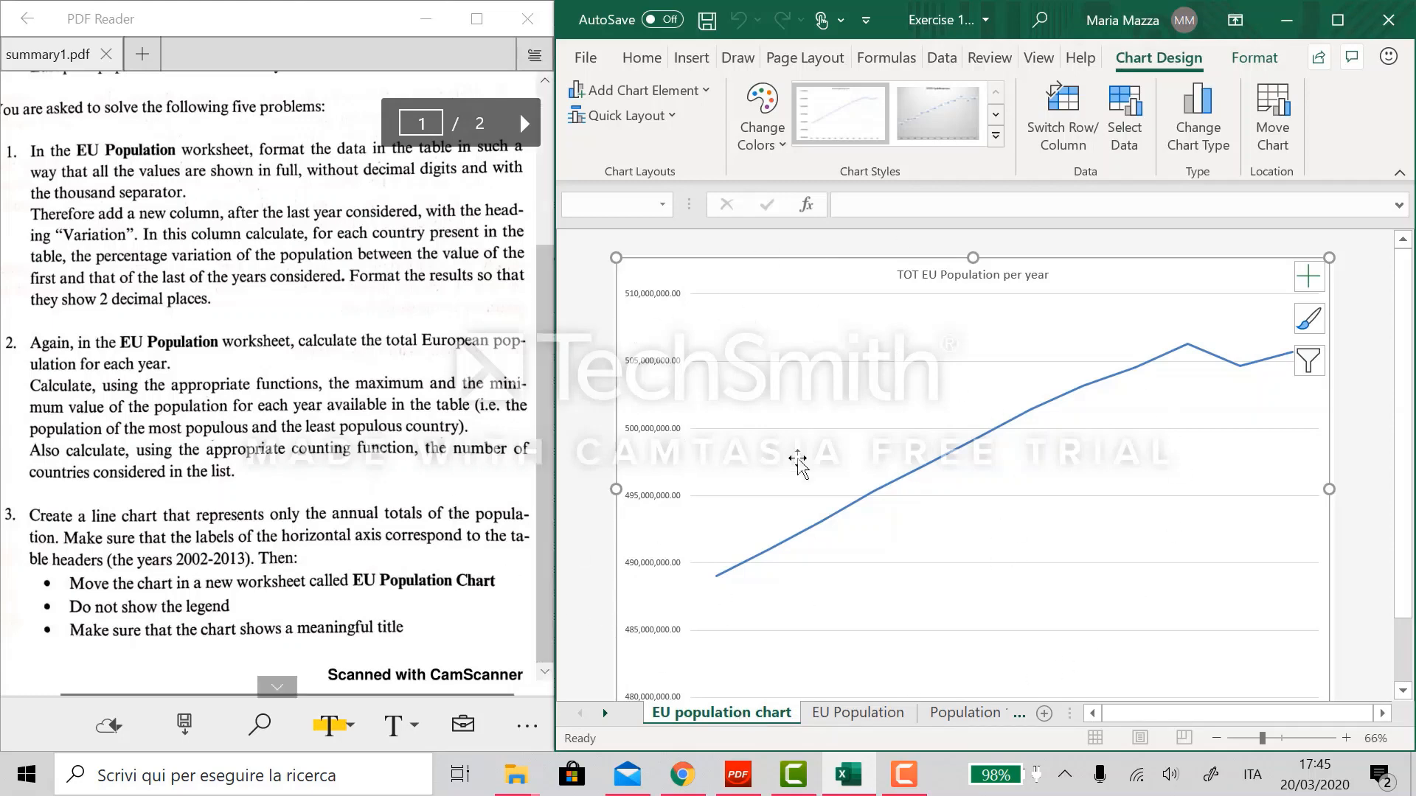
- Display the legend on the EU population chart and select it
{"action": "scroll", "coordinate": [1373, 504], "scroll_direction": "down", "scroll_amount": 1}
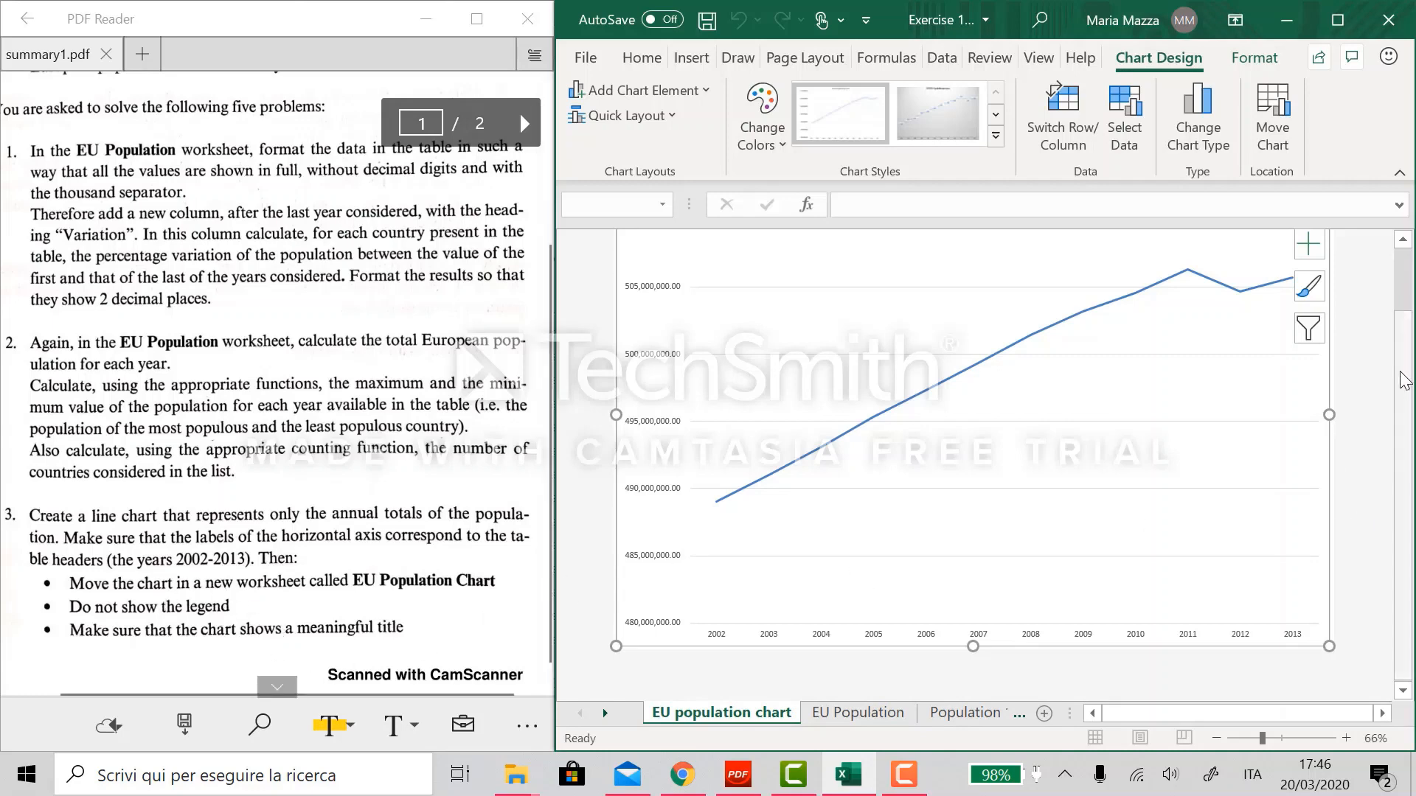
{"action": "left_click_drag", "start_coordinate": [1403, 345], "coordinate": [1401, 323]}
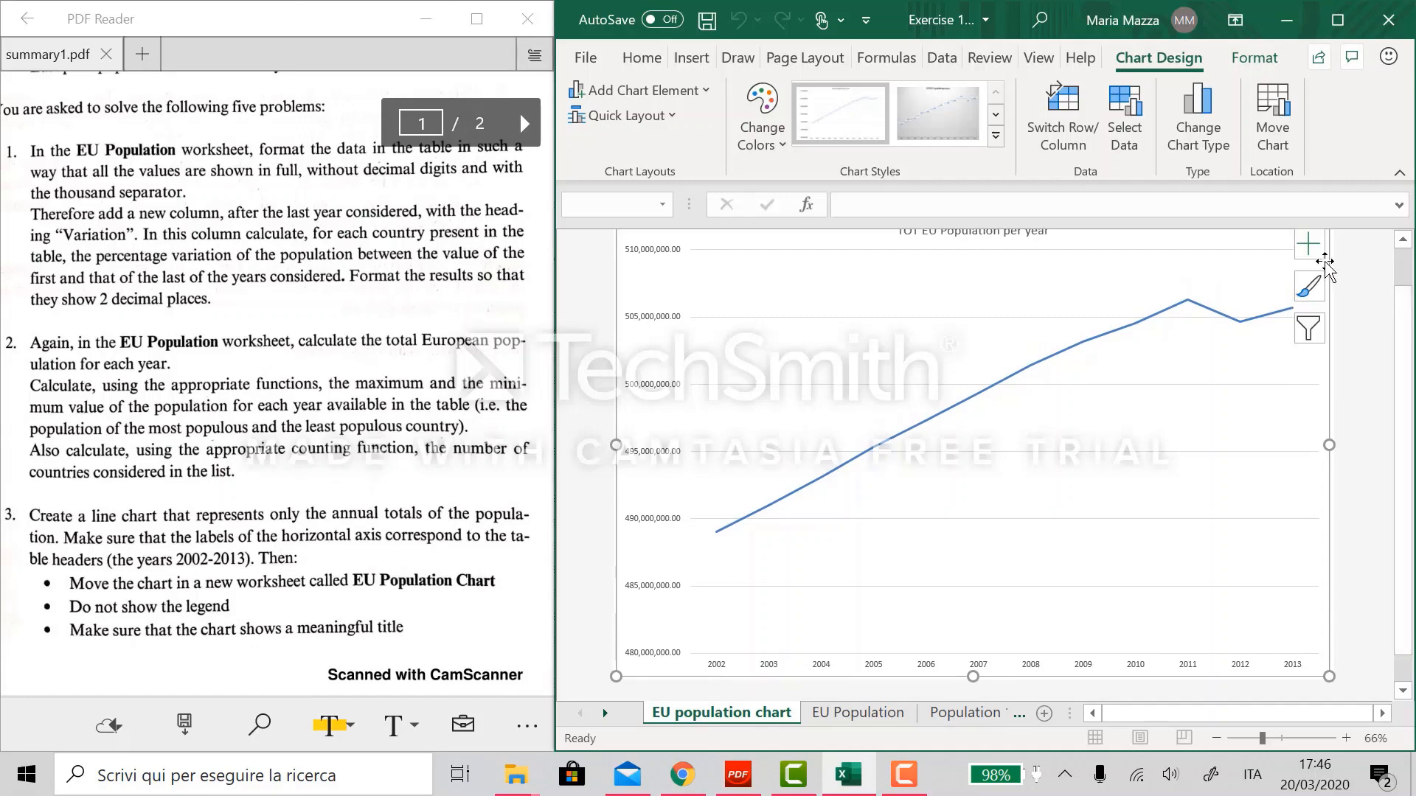
{"action": "left_click", "coordinate": [1309, 247]}
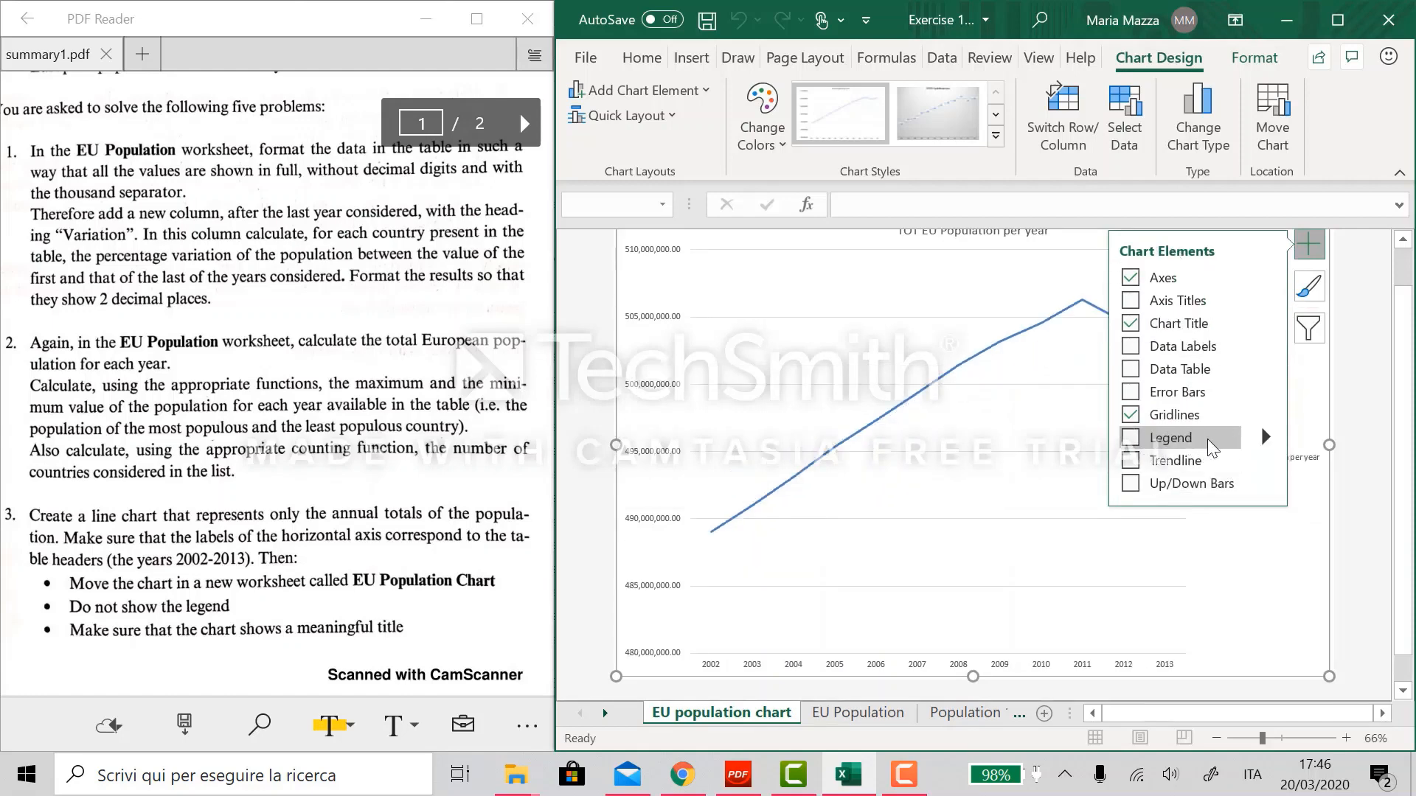
{"action": "left_click", "coordinate": [1126, 441]}
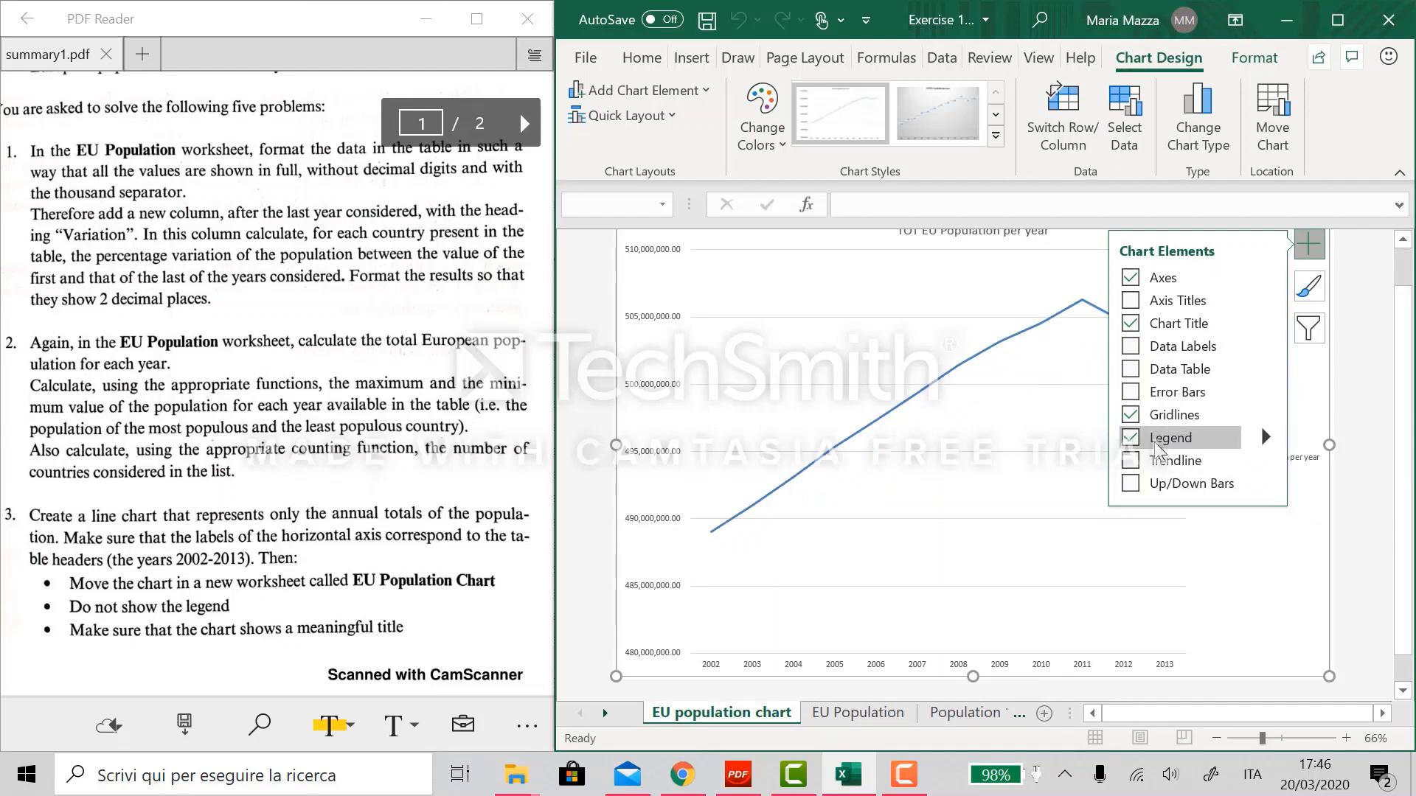
{"action": "left_click", "coordinate": [1342, 458]}
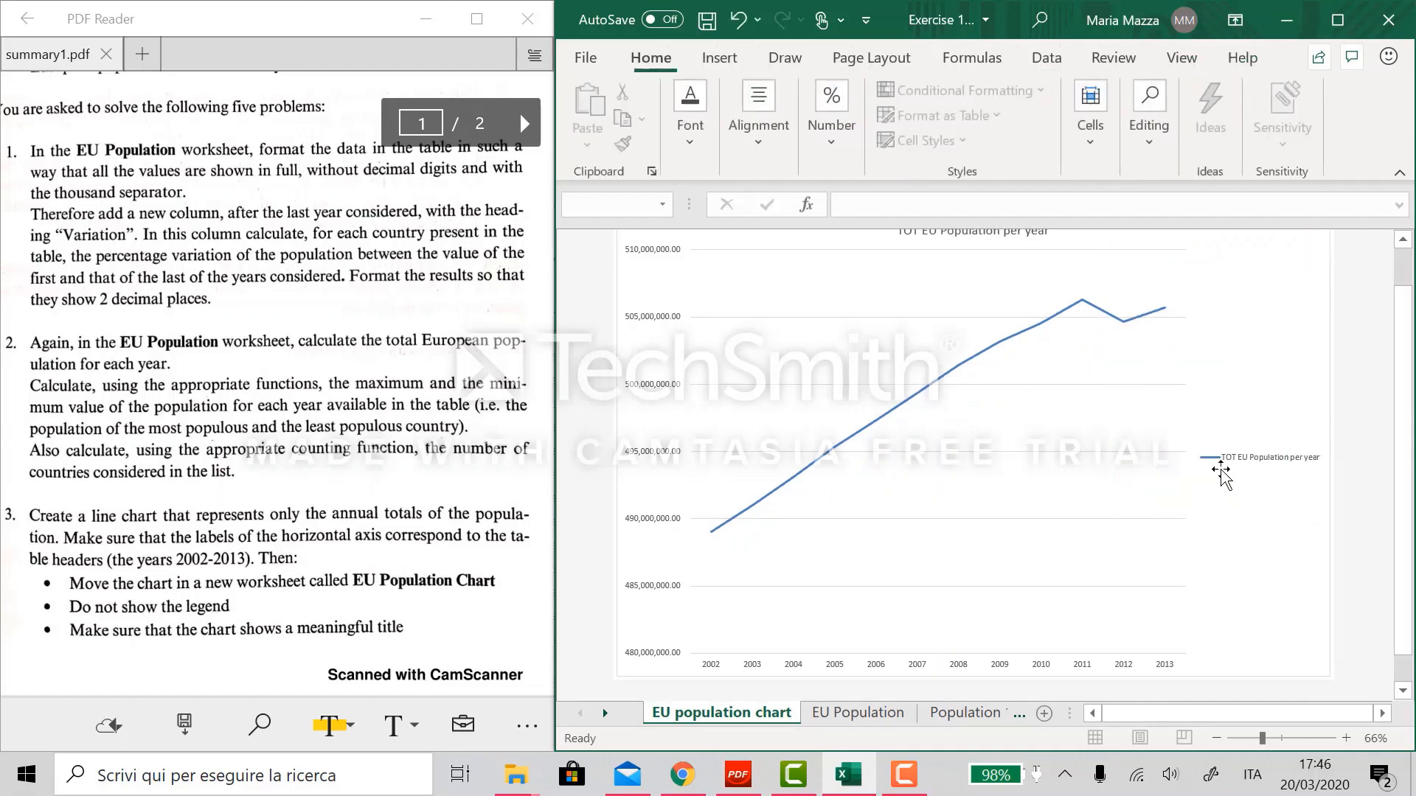
{"action": "left_click", "coordinate": [1314, 455]}
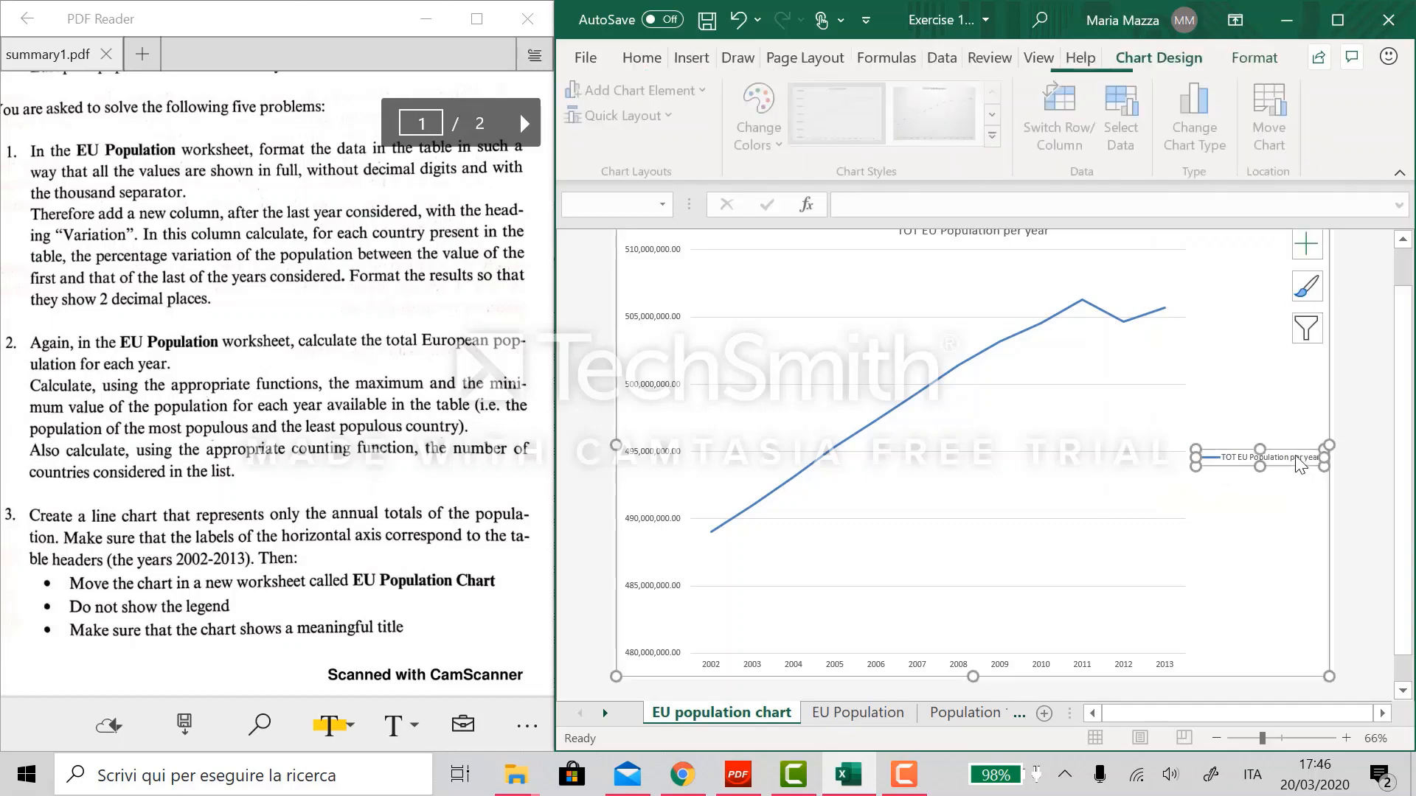
- Hide the legend of the EU population chart
{"action": "left_click", "coordinate": [1309, 244]}
{"action": "left_click", "coordinate": [1128, 441]}
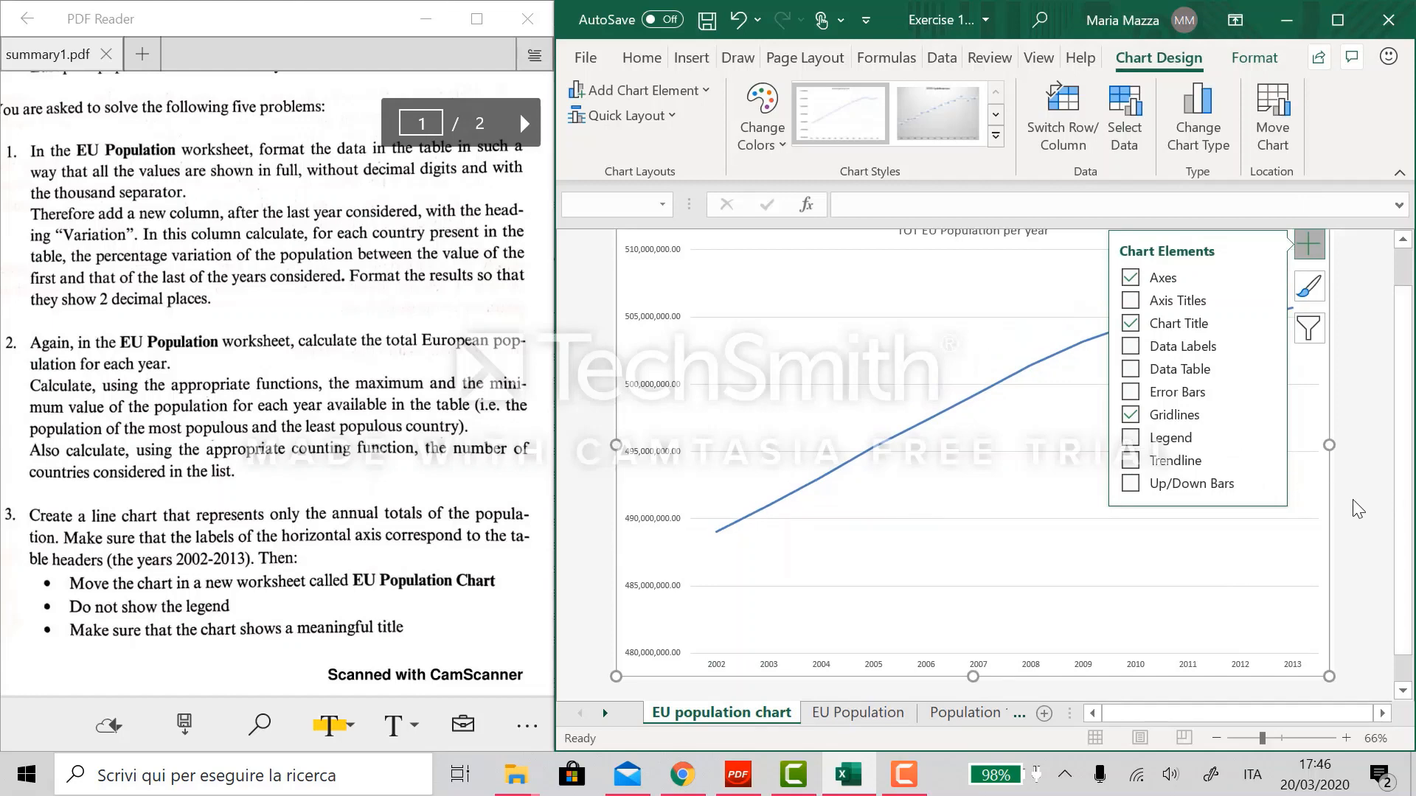
{"action": "left_click", "coordinate": [1387, 505]}
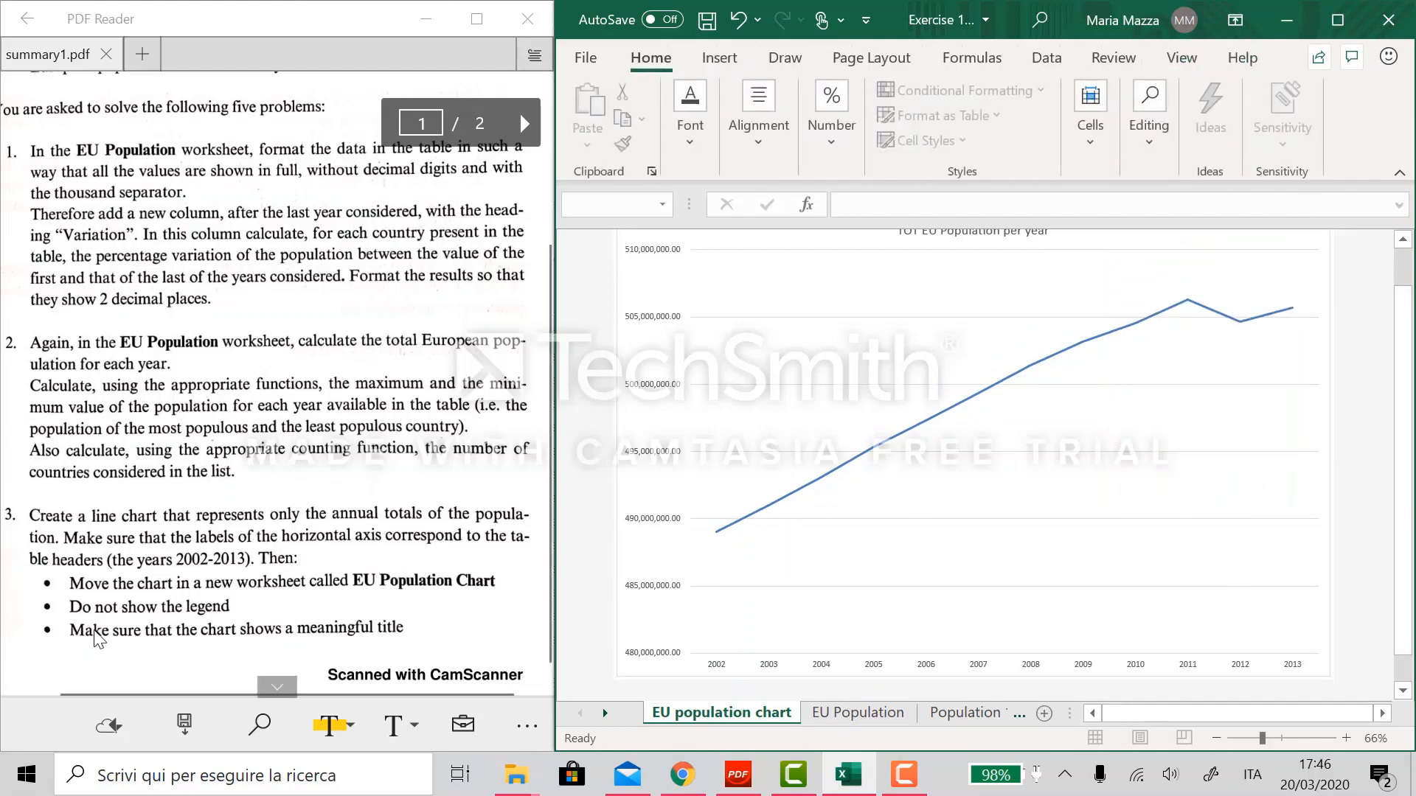
- Change the chart title to "Total European Population per year"
{"action": "scroll", "coordinate": [760, 645], "scroll_direction": "up", "scroll_amount": 1}
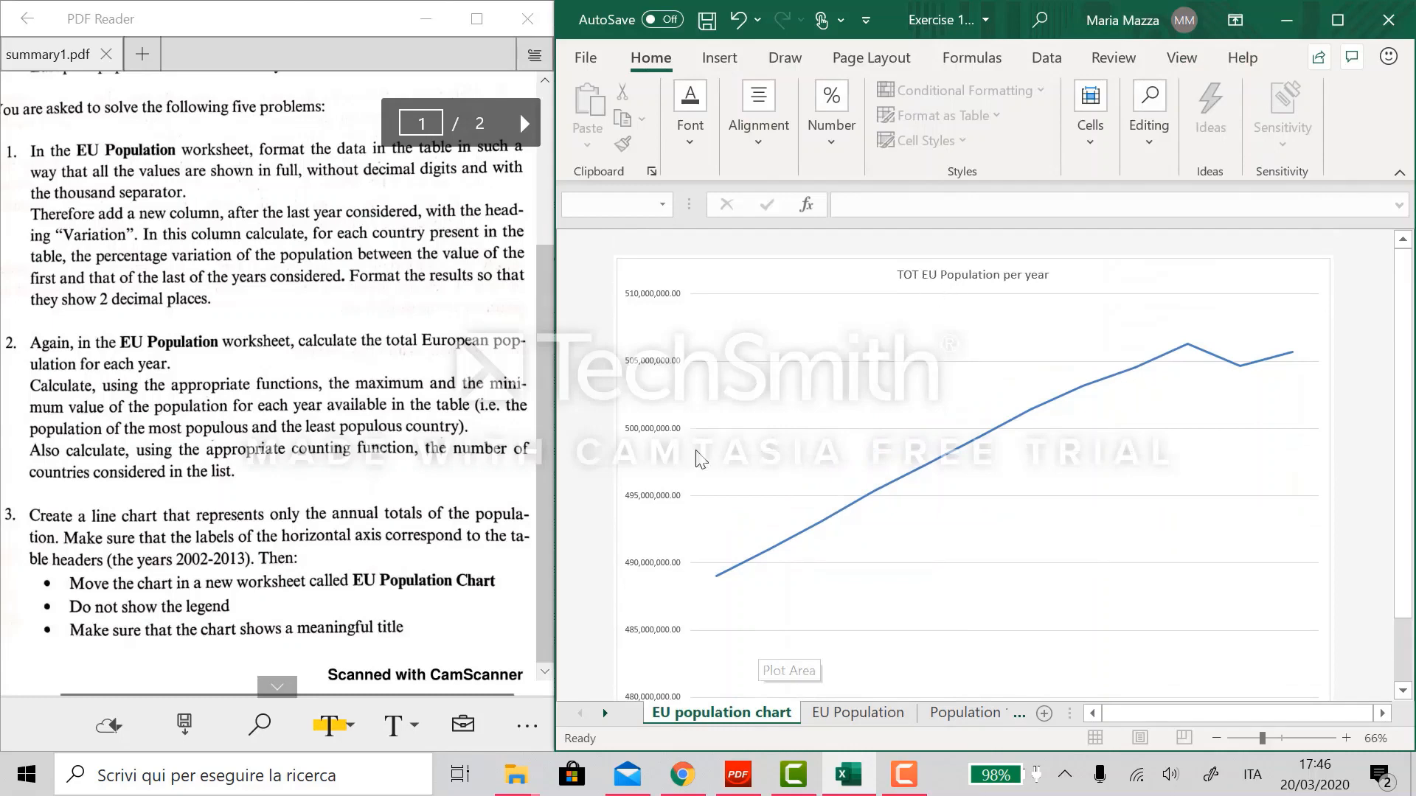
{"action": "double_click", "coordinate": [970, 274]}
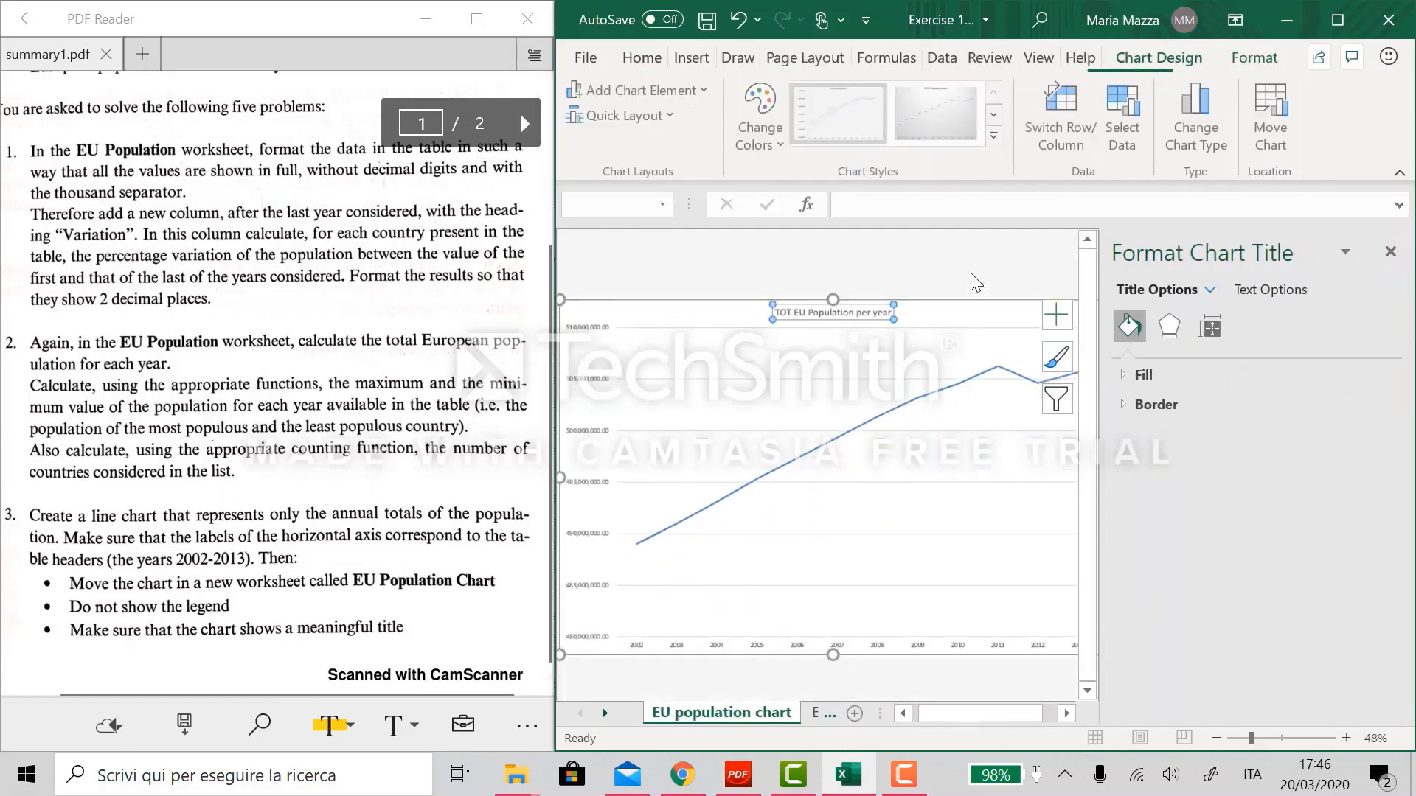
{"action": "left_click", "coordinate": [778, 308]}
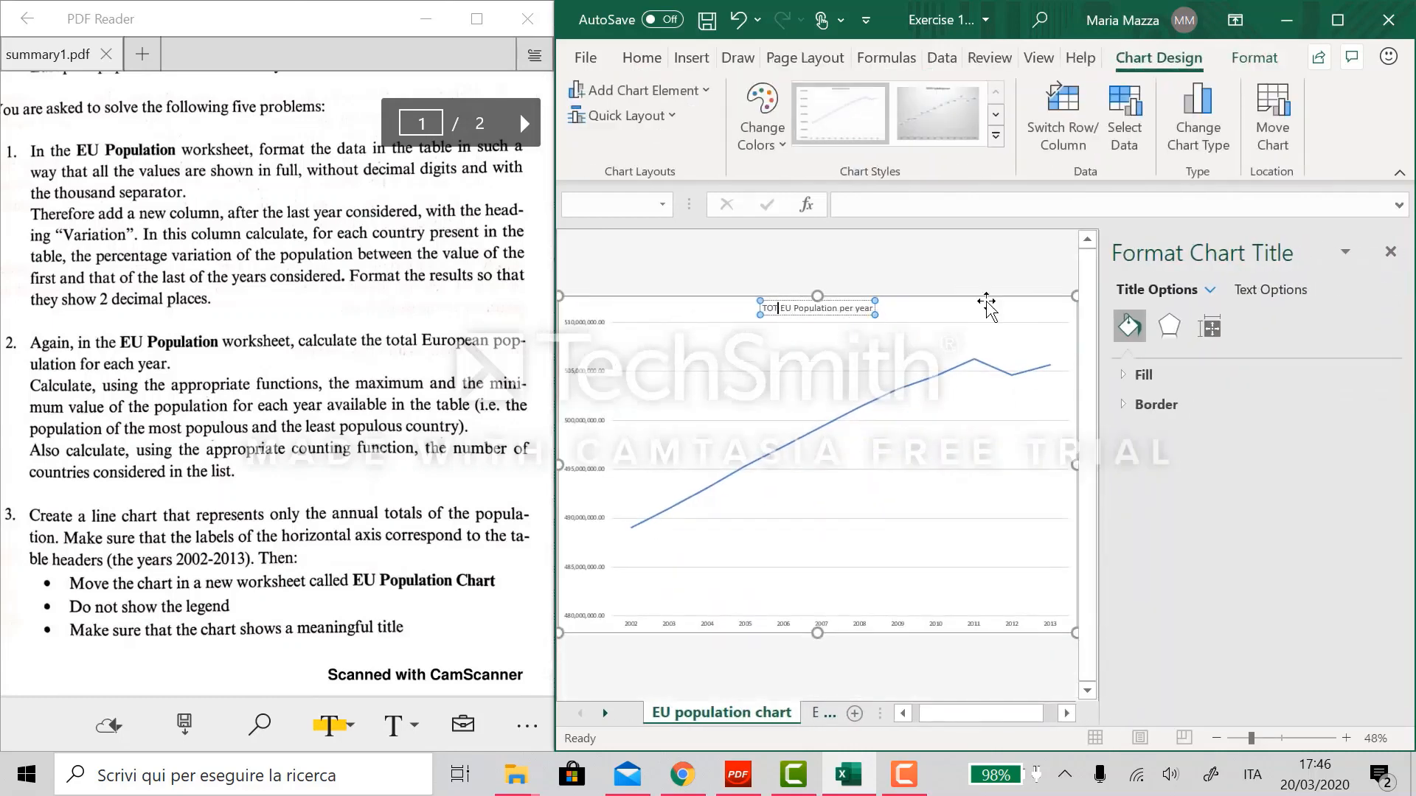
{"action": "key", "text": "BackSpace"}
{"action": "key", "text": "BackSpace"}
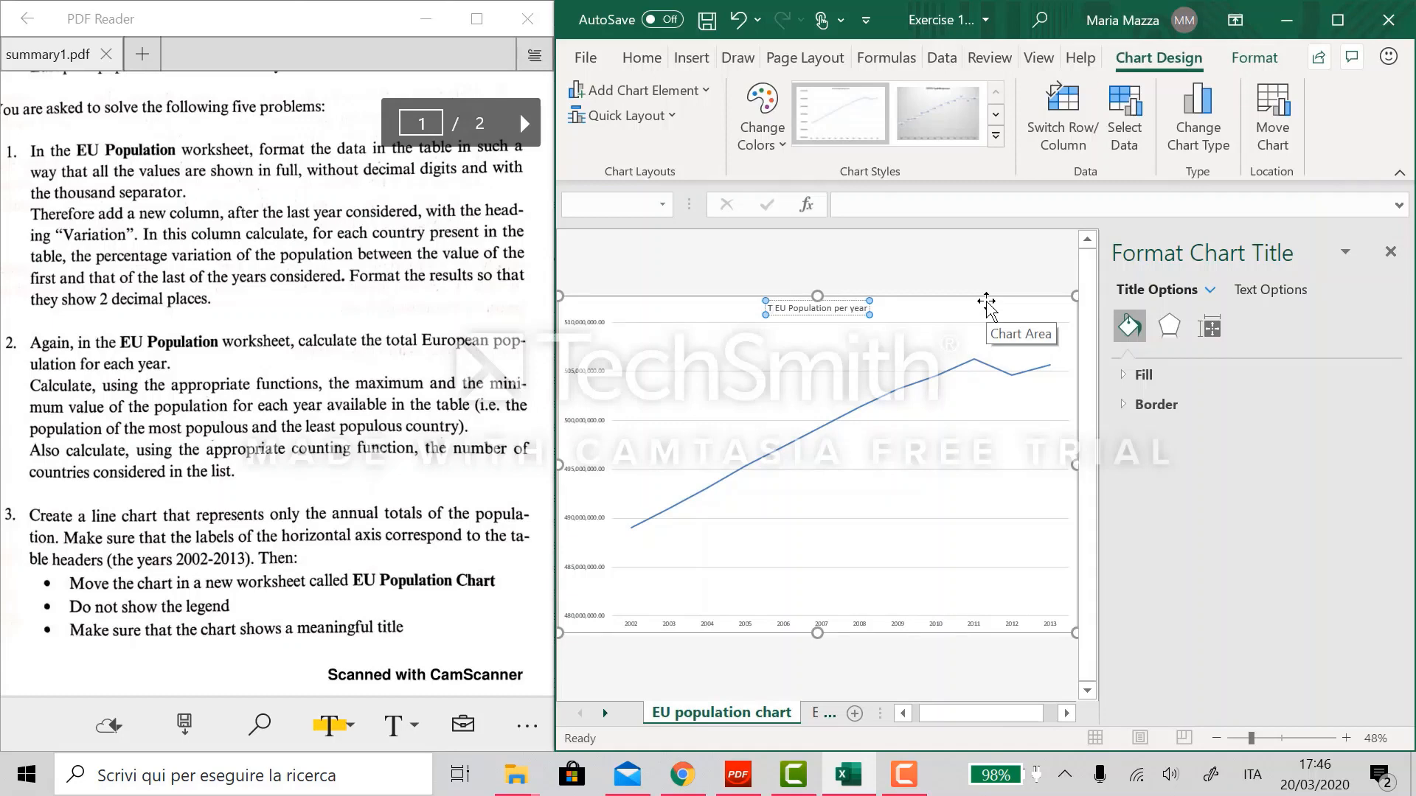
{"action": "type", "text": "otal"}
{"action": "key", "text": "Delete"}
{"action": "type", "text": "uropean"}
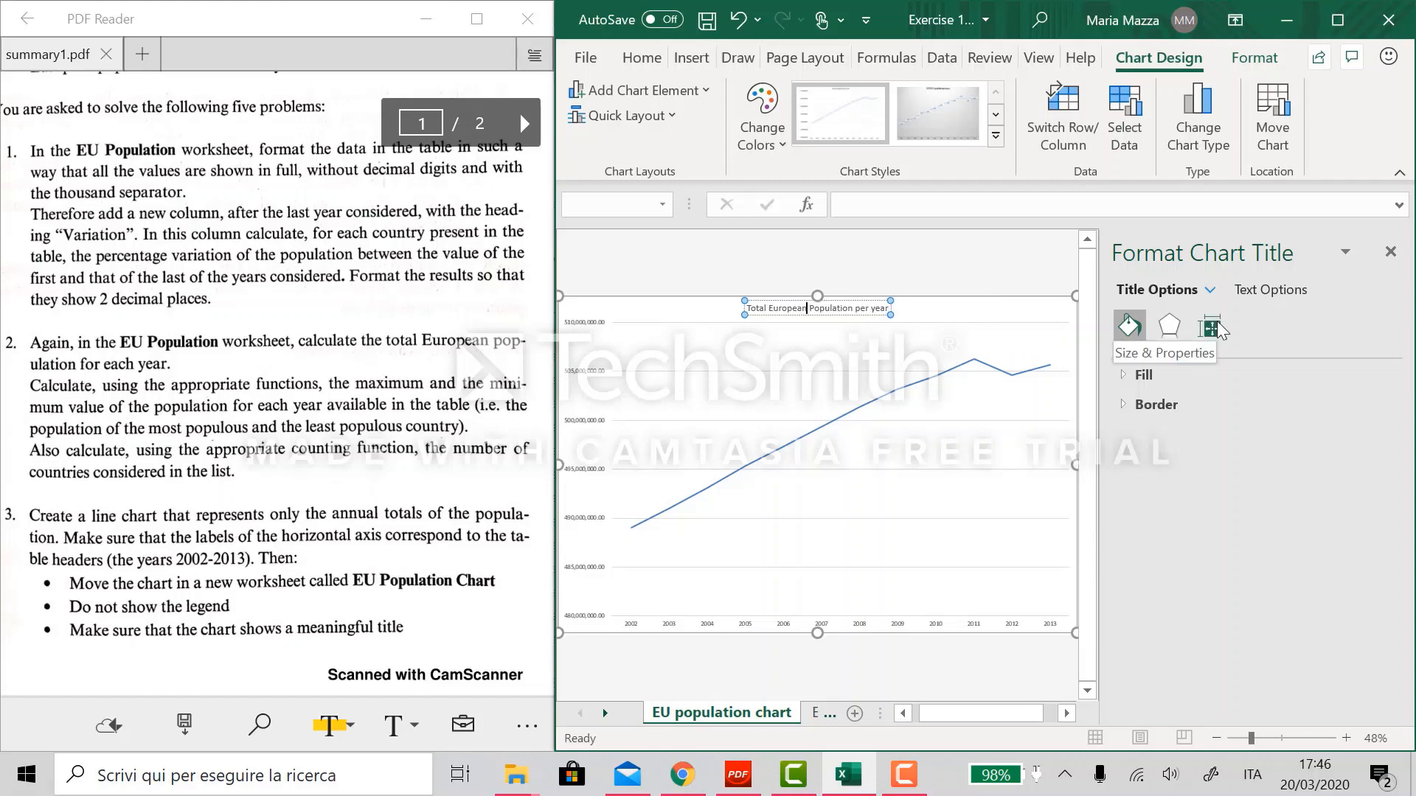
{"action": "left_click", "coordinate": [966, 303]}
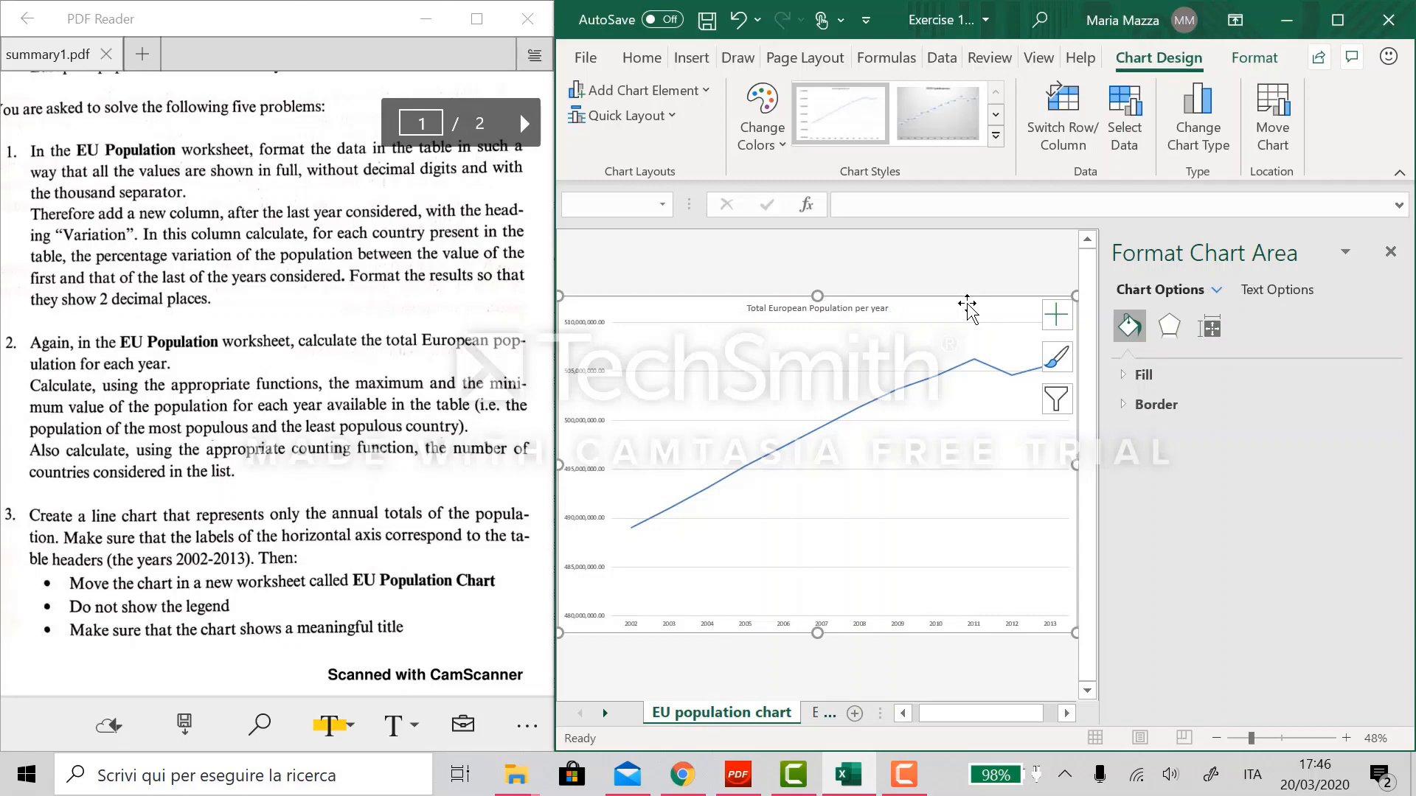
- Read the remaining chart formatting requirements on page 2 of the exercise PDF and return to the chart sheet
{"action": "scroll", "coordinate": [221, 394], "scroll_direction": "down", "scroll_amount": 5}
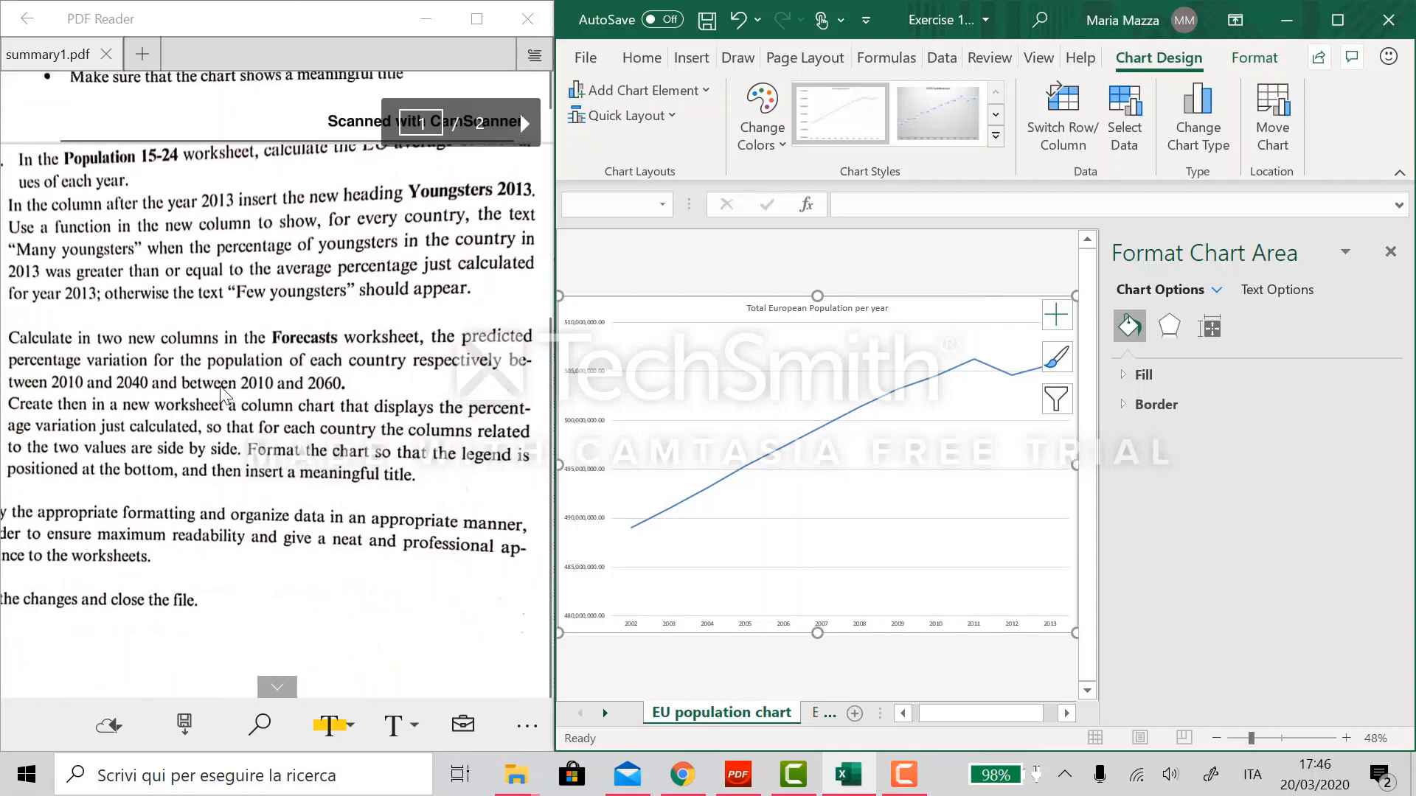
{"action": "scroll", "coordinate": [221, 394], "scroll_direction": "up", "scroll_amount": 1}
{"action": "scroll", "coordinate": [221, 395], "scroll_direction": "down", "scroll_amount": 5}
{"action": "scroll", "coordinate": [223, 396], "scroll_direction": "up", "scroll_amount": 3}
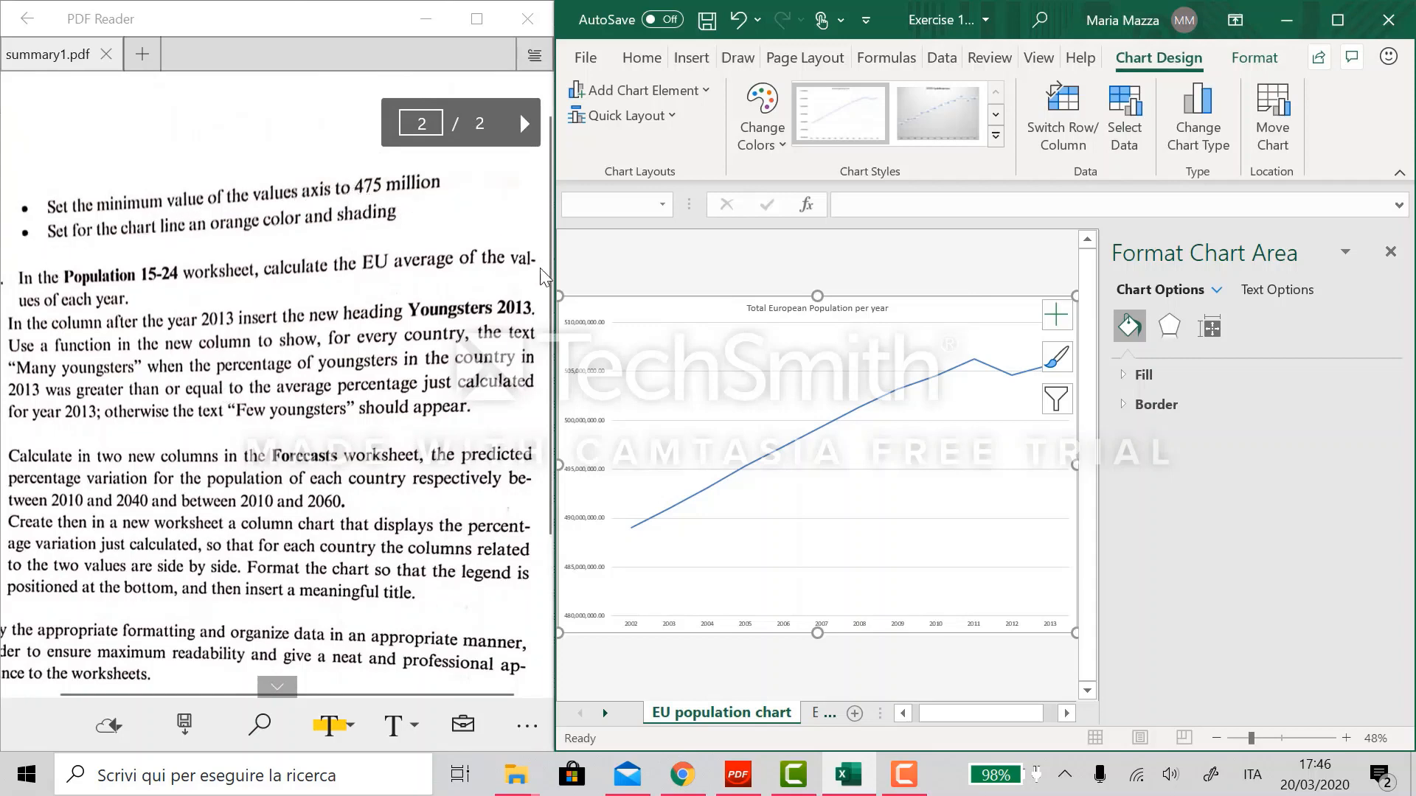
{"action": "left_click", "coordinate": [797, 288]}
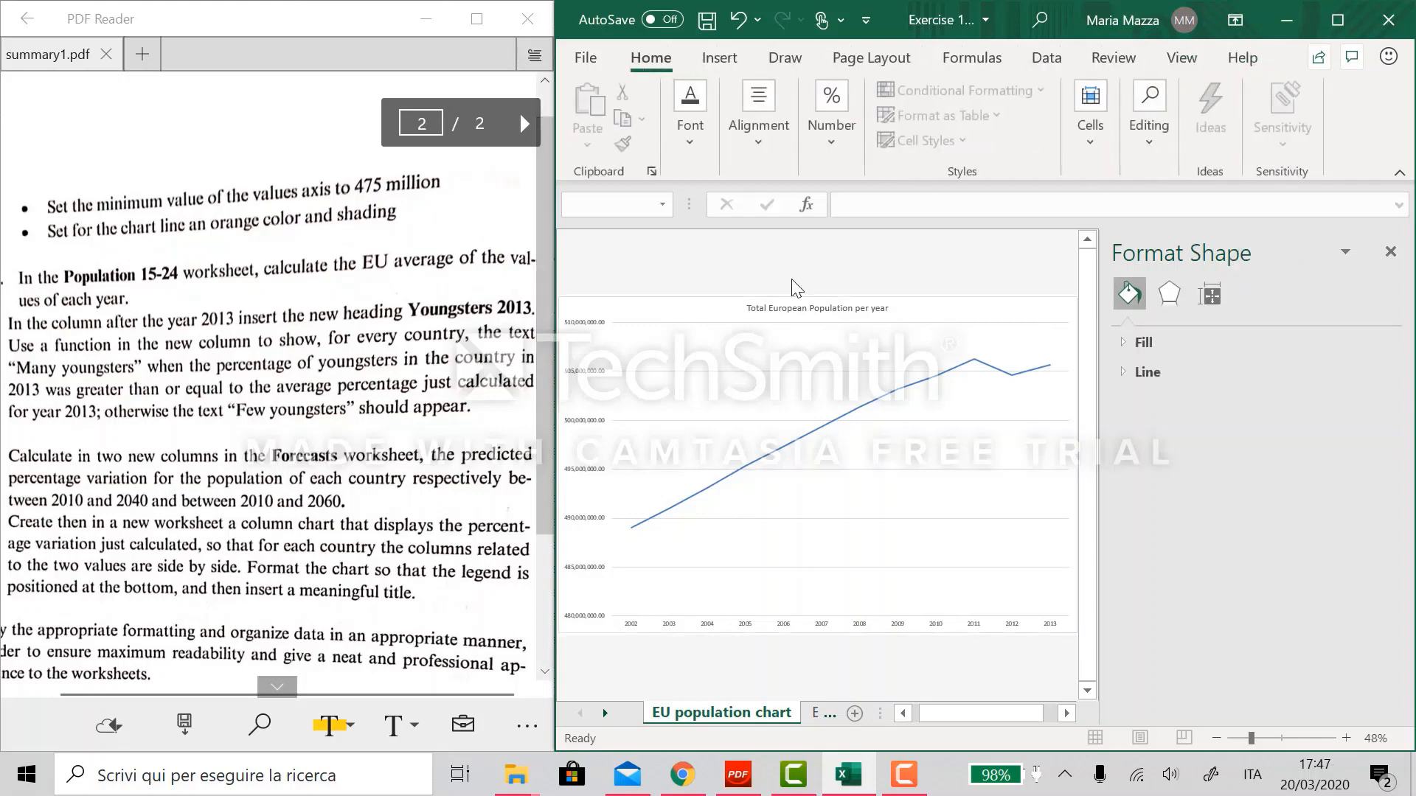
- Set the minimum bound of the chart's vertical value axis to 4.75E8 (475 million)
{"action": "left_click", "coordinate": [583, 398]}
{"action": "left_click", "coordinate": [584, 416]}
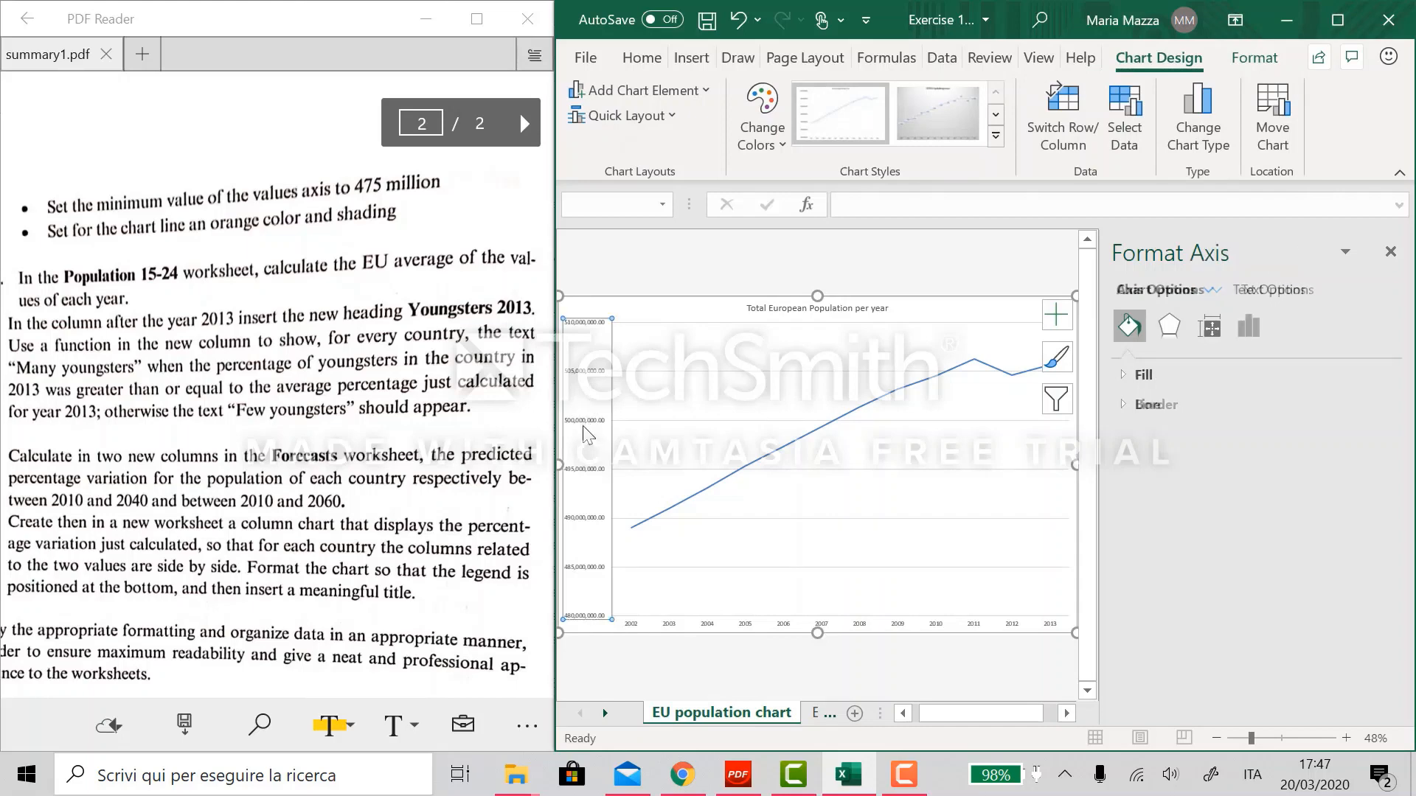
{"action": "right_click", "coordinate": [583, 426]}
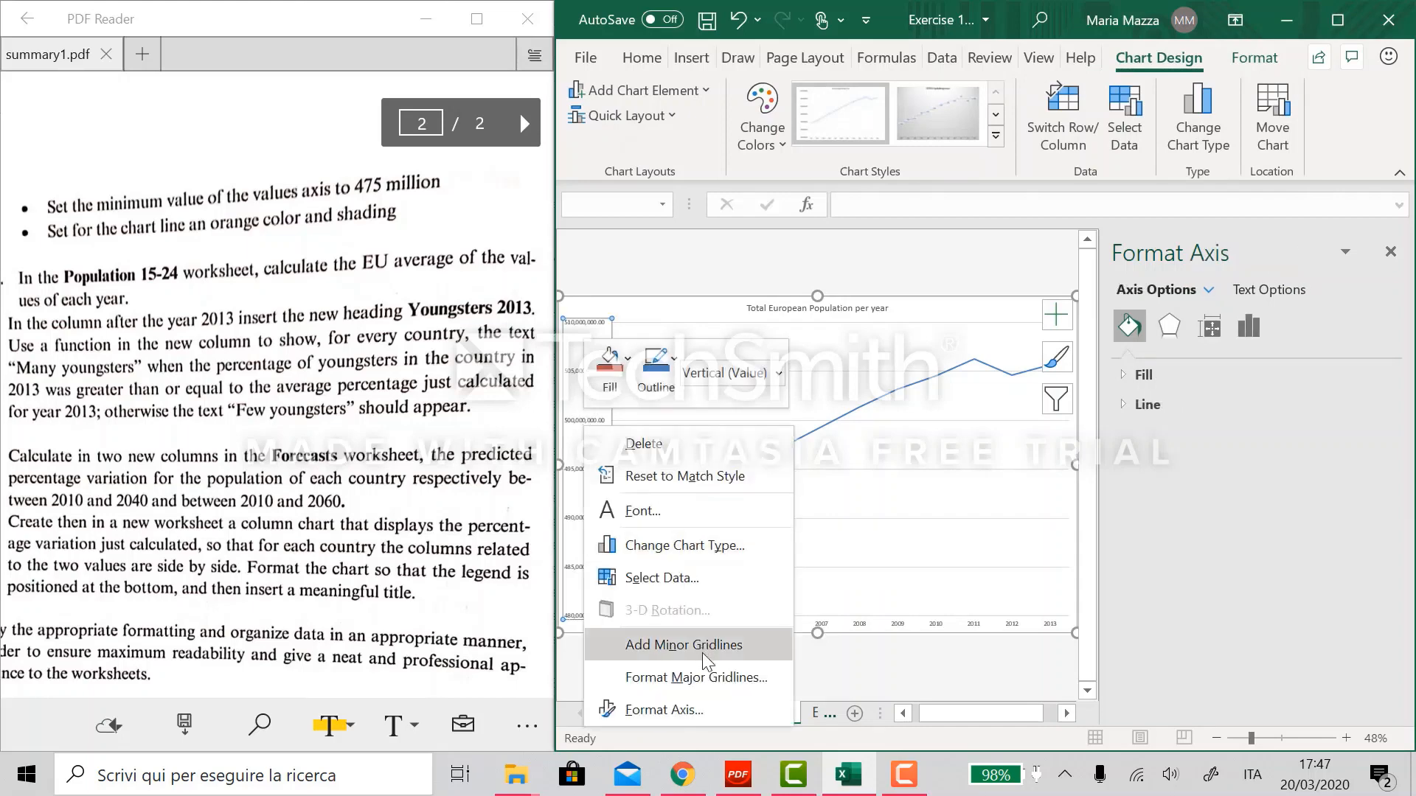
{"action": "left_click", "coordinate": [704, 710]}
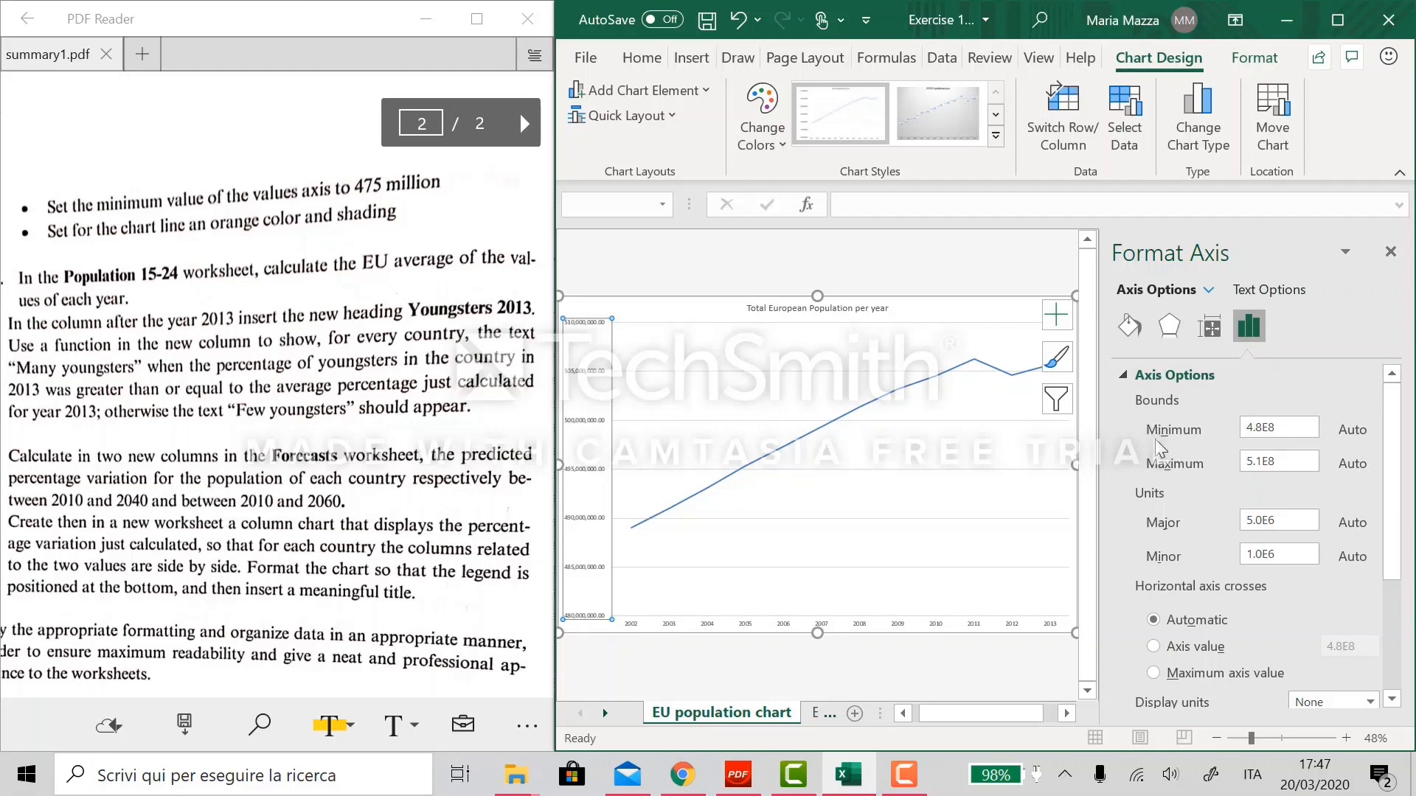
{"action": "left_click", "coordinate": [1263, 427]}
{"action": "key", "text": "Return"}
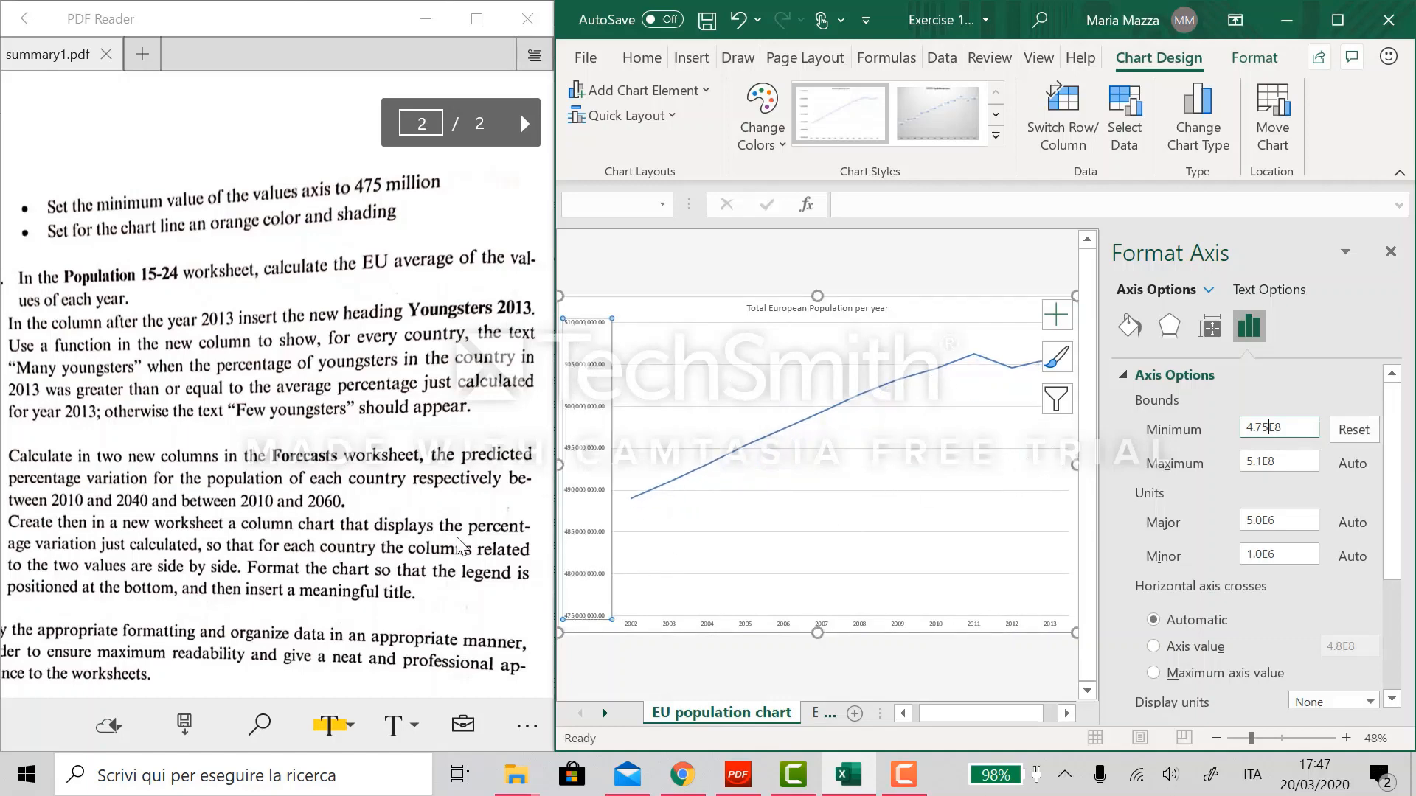
- Set the color of the population chart line to the theme orange
{"action": "left_click", "coordinate": [848, 404]}
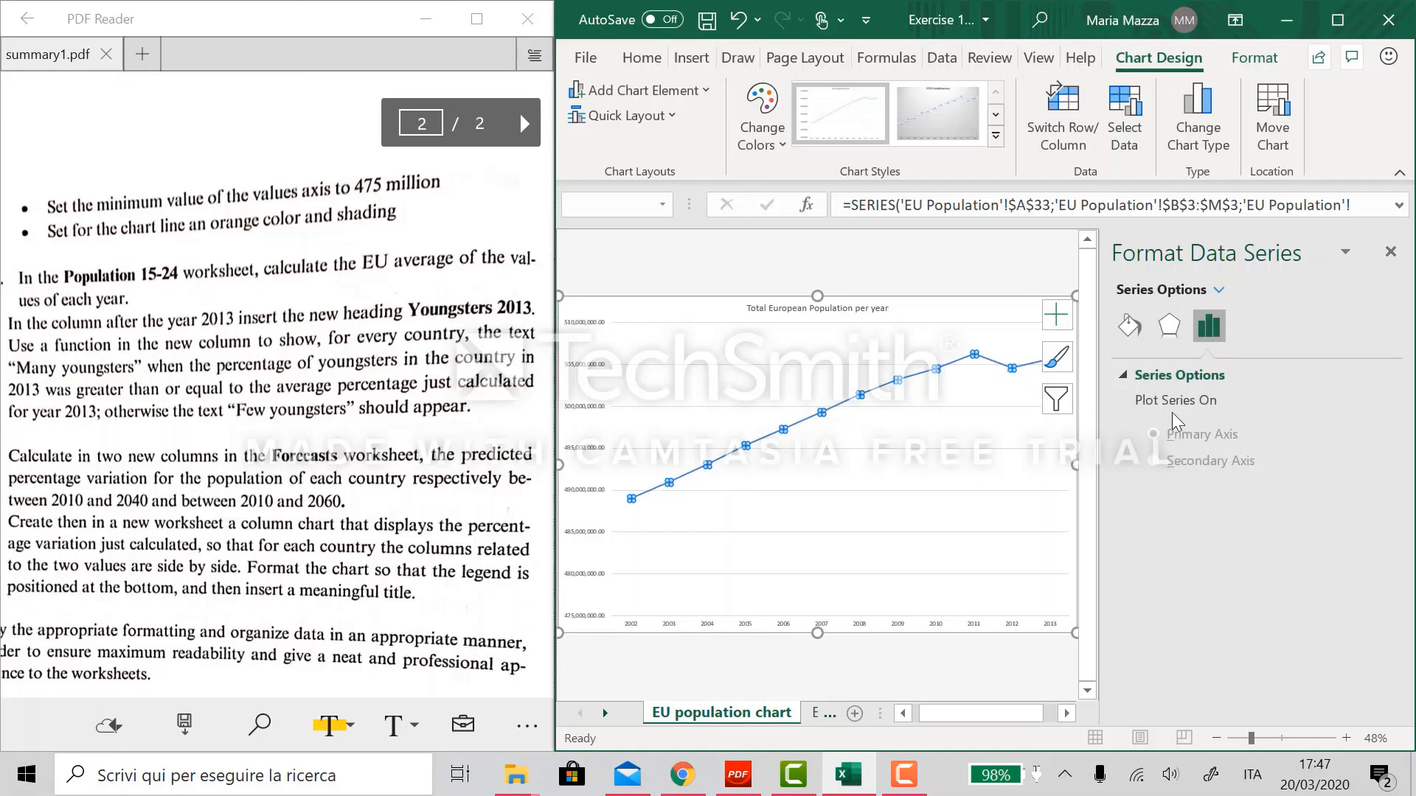
{"action": "left_click", "coordinate": [1129, 330]}
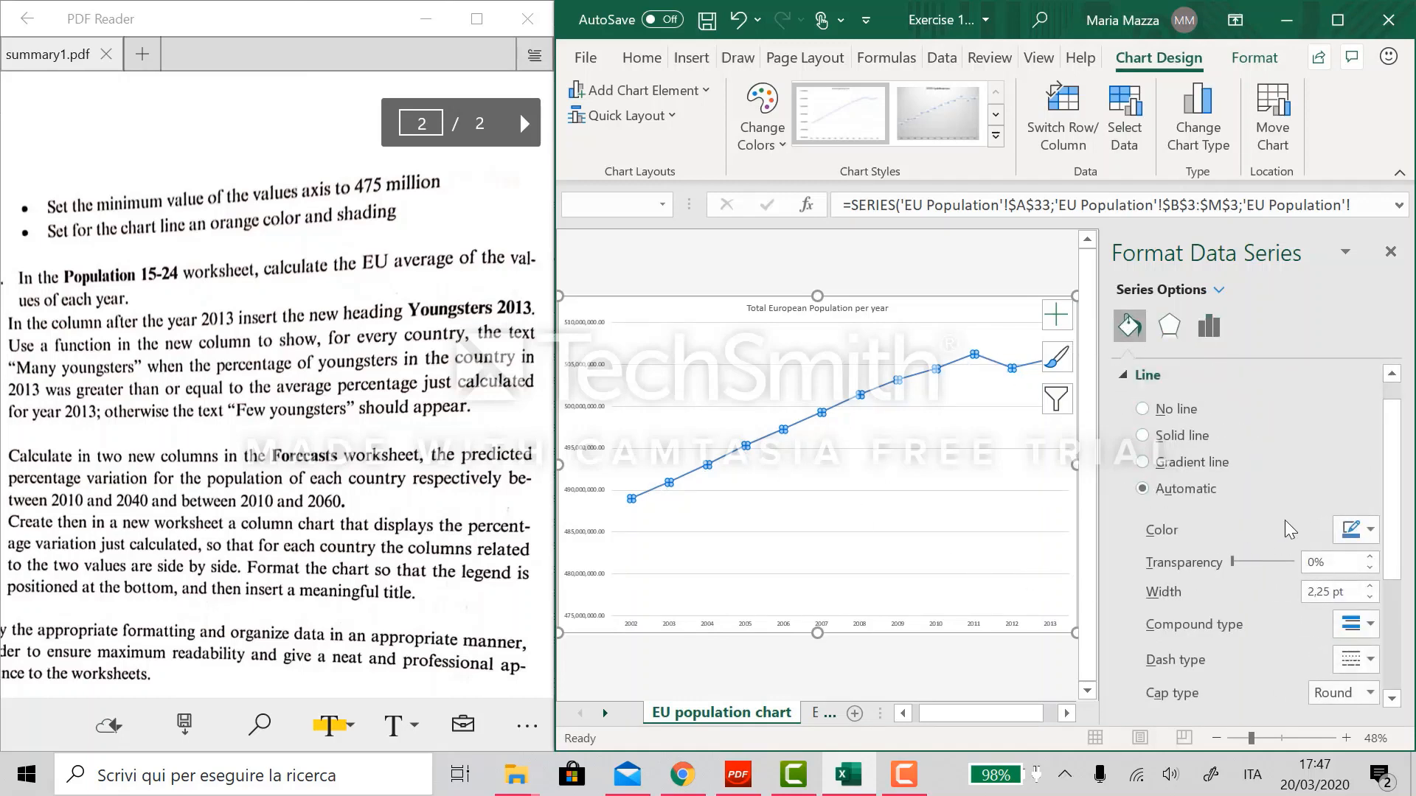
{"action": "scroll", "coordinate": [1289, 529], "scroll_direction": "down", "scroll_amount": 3}
{"action": "left_click", "coordinate": [1356, 424]}
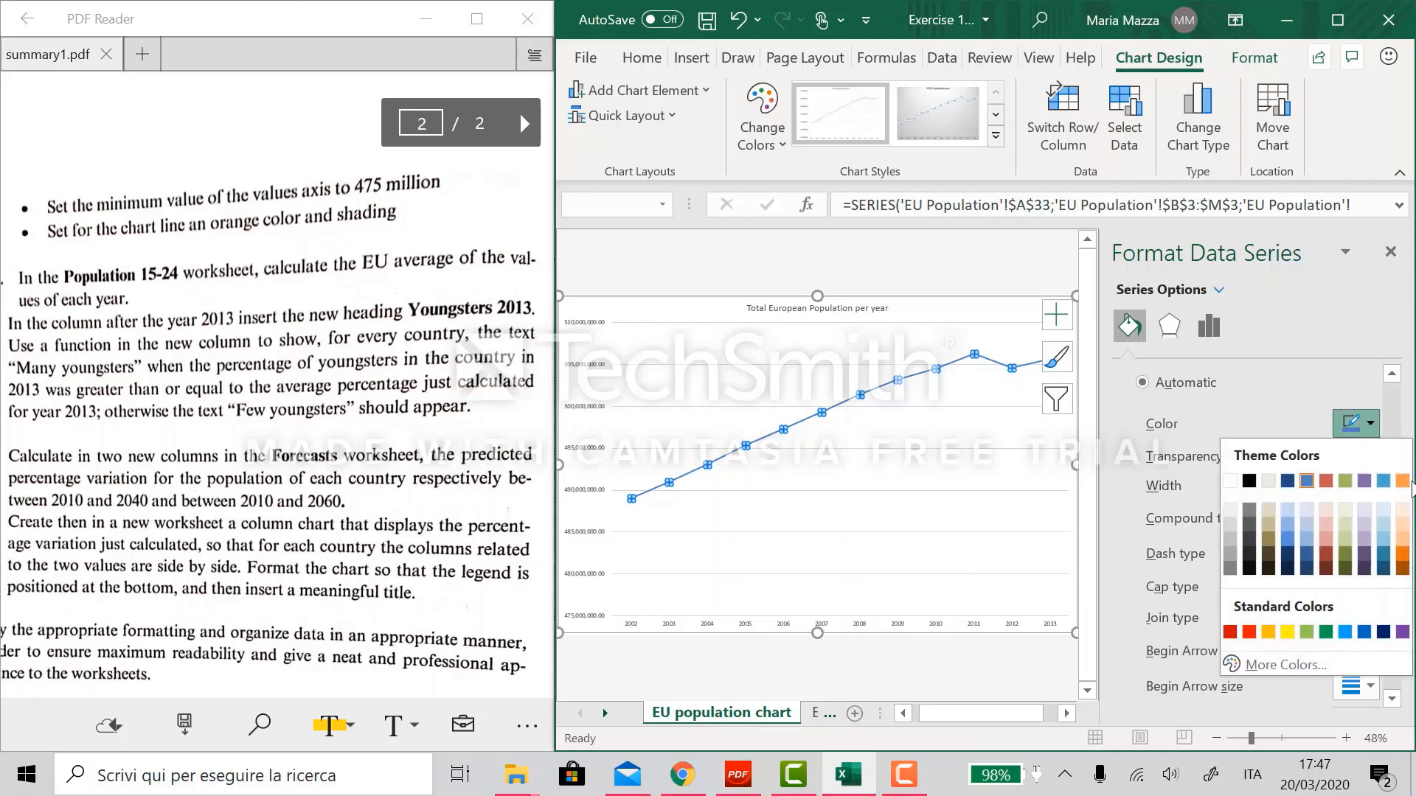
{"action": "left_click", "coordinate": [1403, 481]}
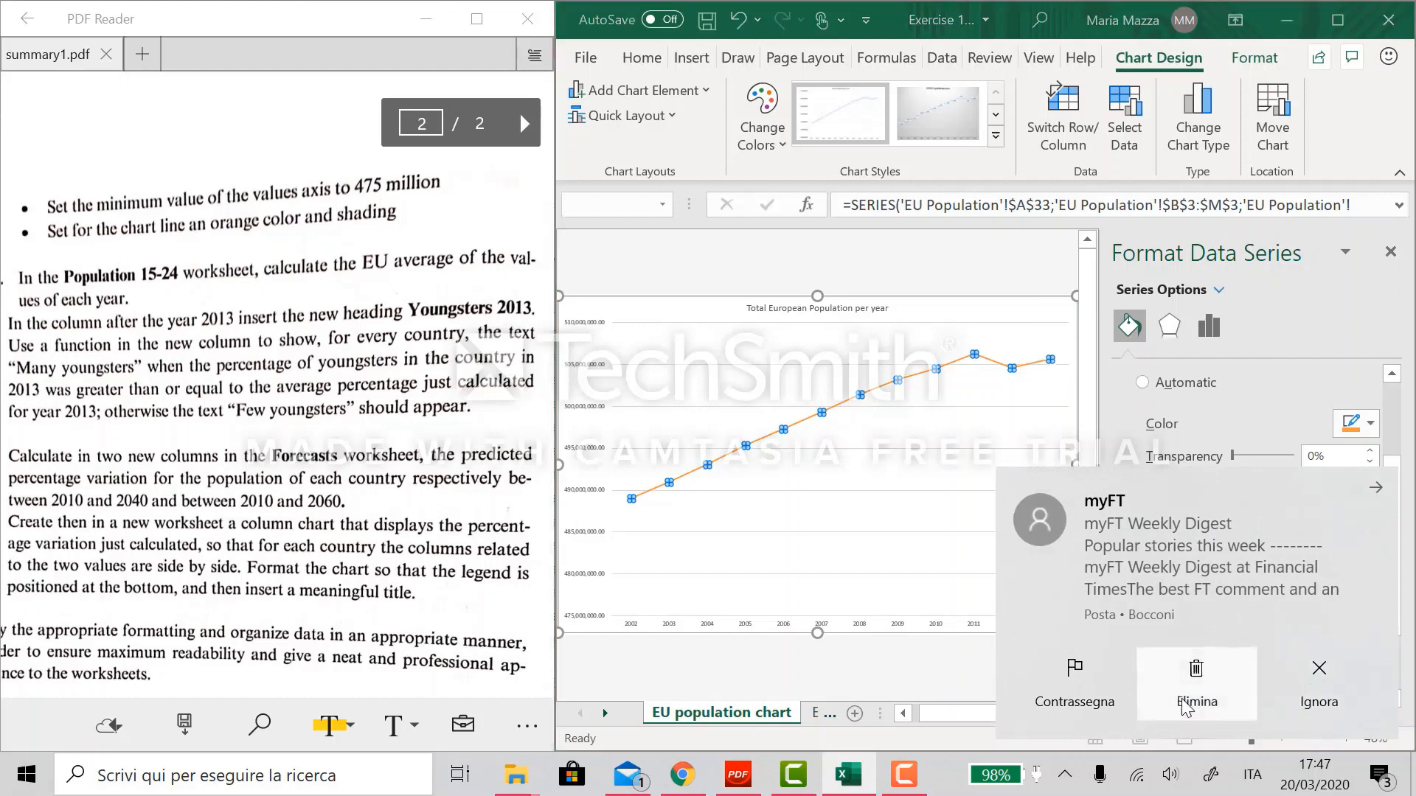
- Dismiss the mail notification and set the width of the chart line to 4.25 pt
{"action": "left_click", "coordinate": [1196, 682]}
{"action": "left_click", "coordinate": [1370, 491]}
{"action": "left_click", "coordinate": [1371, 492]}
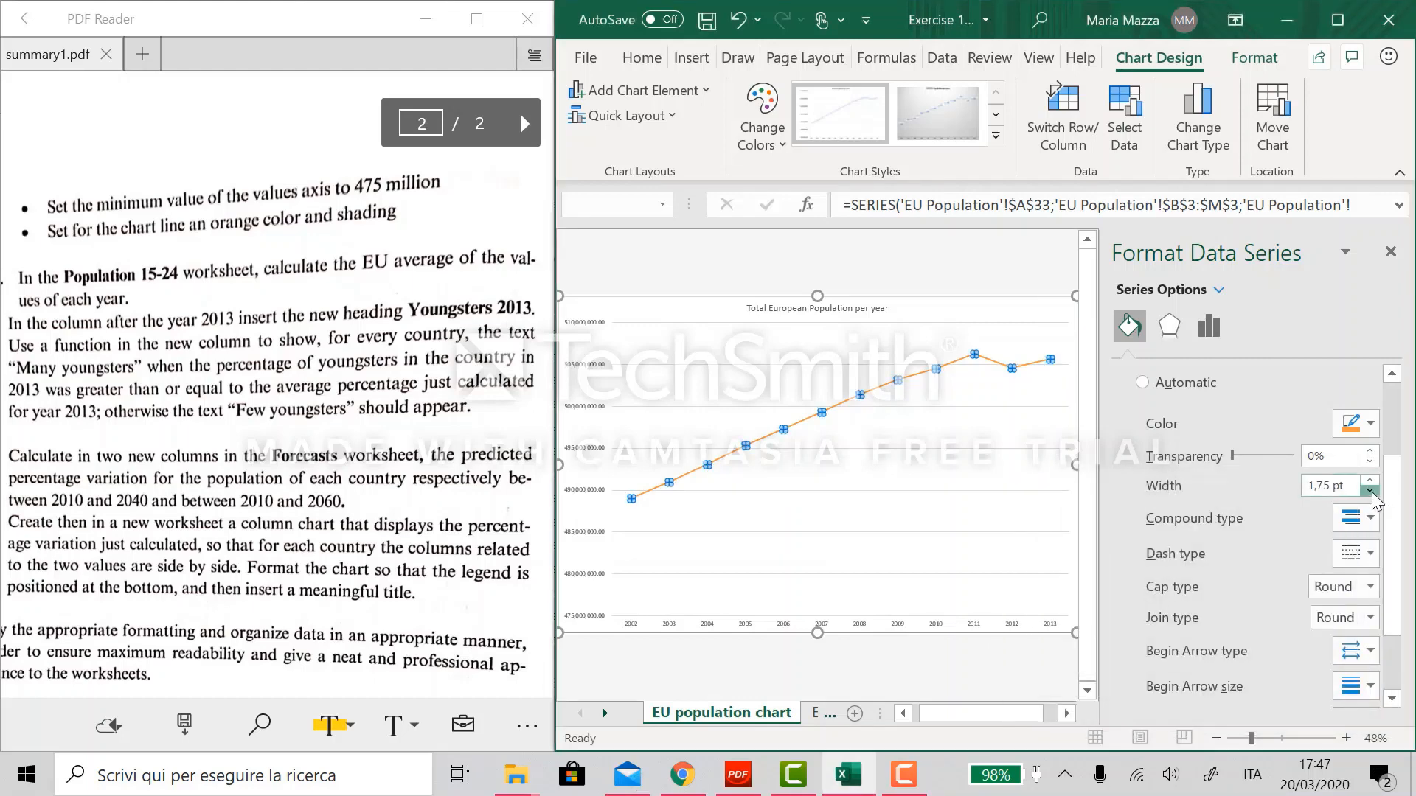
{"action": "left_click", "coordinate": [1372, 491]}
{"action": "left_click", "coordinate": [1372, 483]}
{"action": "left_click", "coordinate": [1373, 483]}
{"action": "left_click", "coordinate": [1373, 482]}
{"action": "left_click", "coordinate": [1373, 483]}
{"action": "left_click", "coordinate": [1373, 482]}
{"action": "left_click", "coordinate": [1370, 480]}
{"action": "left_click", "coordinate": [1370, 480]}
{"action": "left_click", "coordinate": [1370, 480]}
{"action": "left_click", "coordinate": [1370, 480]}
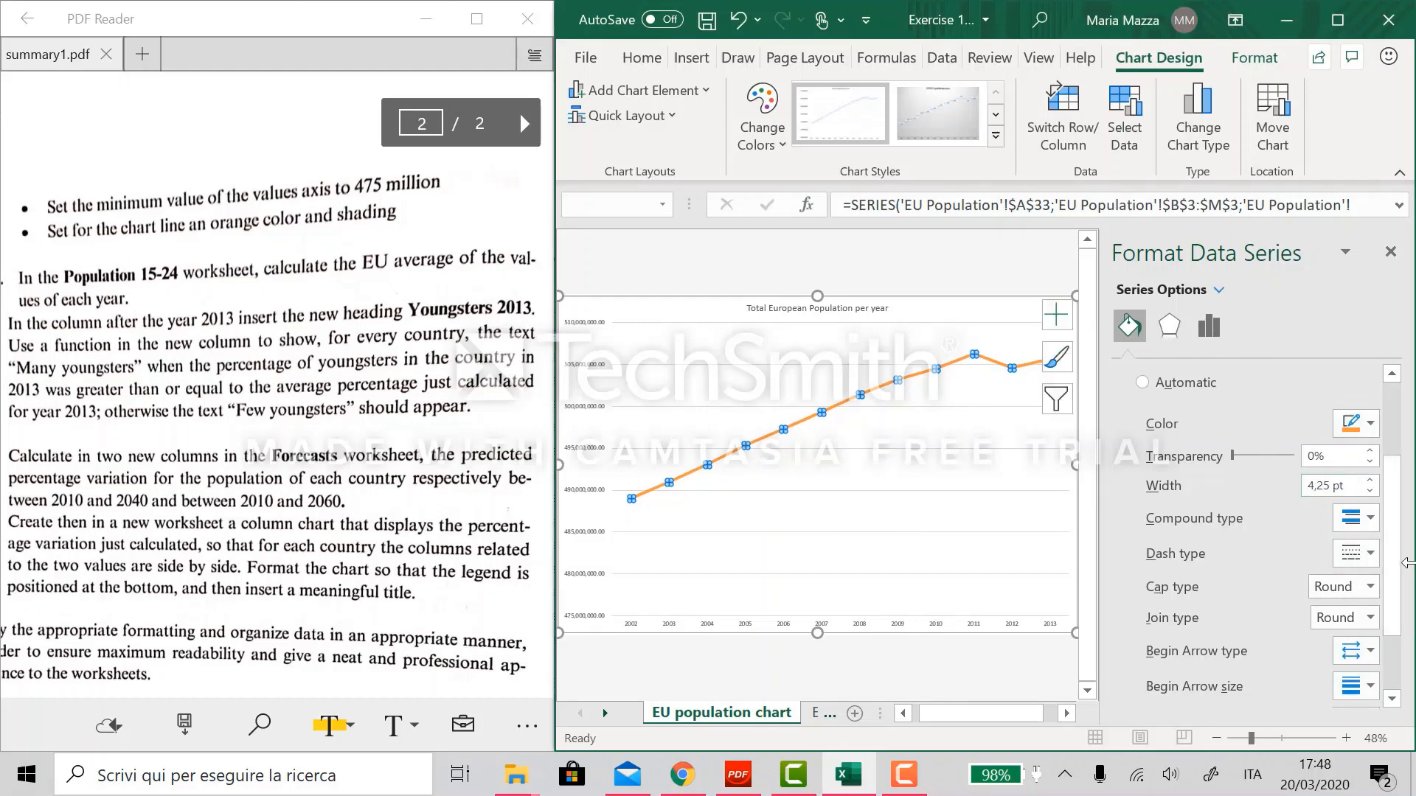
- Apply the outer shadow preset with a 270° angle to the chart line, then close the formatting pane and deselect the chart
{"action": "scroll", "coordinate": [1401, 546], "scroll_direction": "up", "scroll_amount": 3}
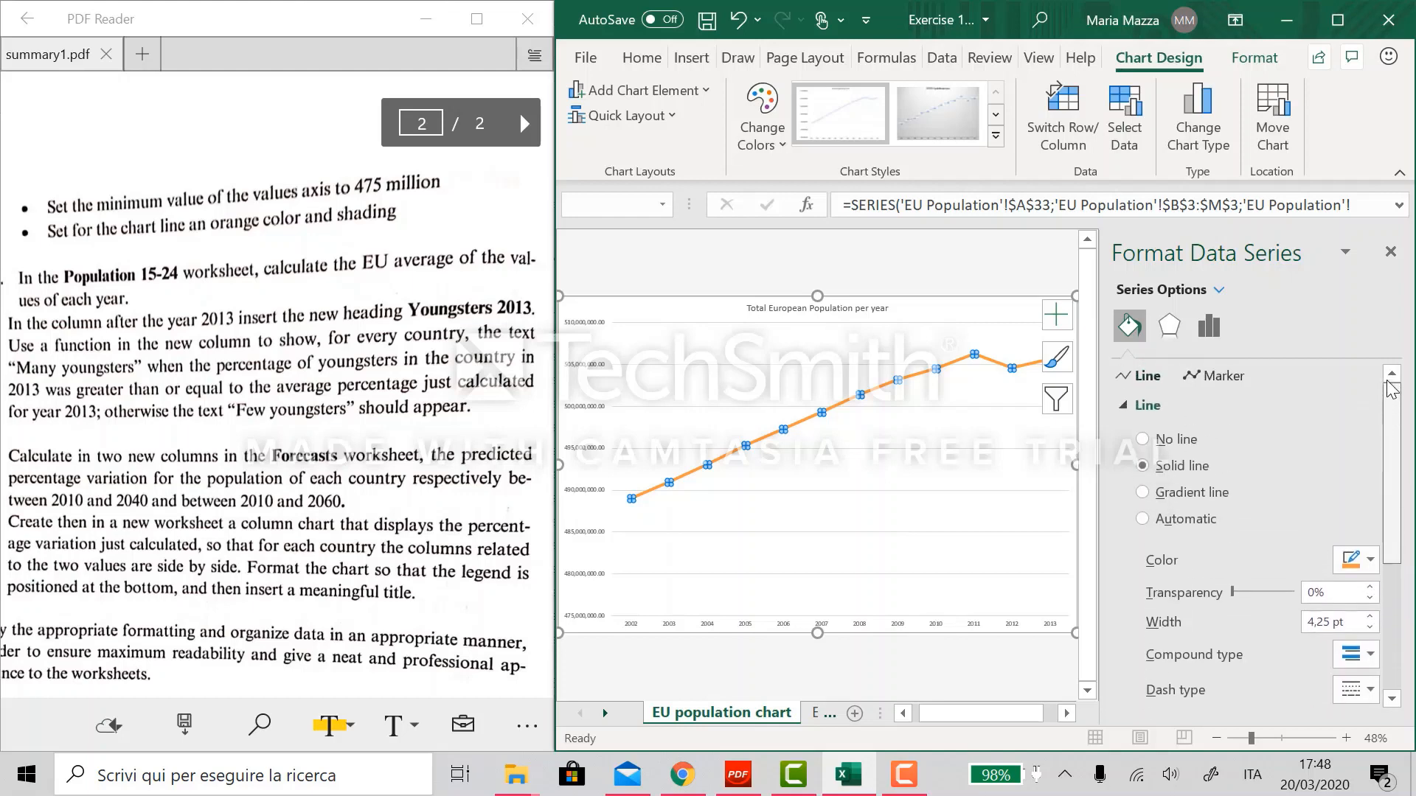
{"action": "left_click", "coordinate": [1168, 325]}
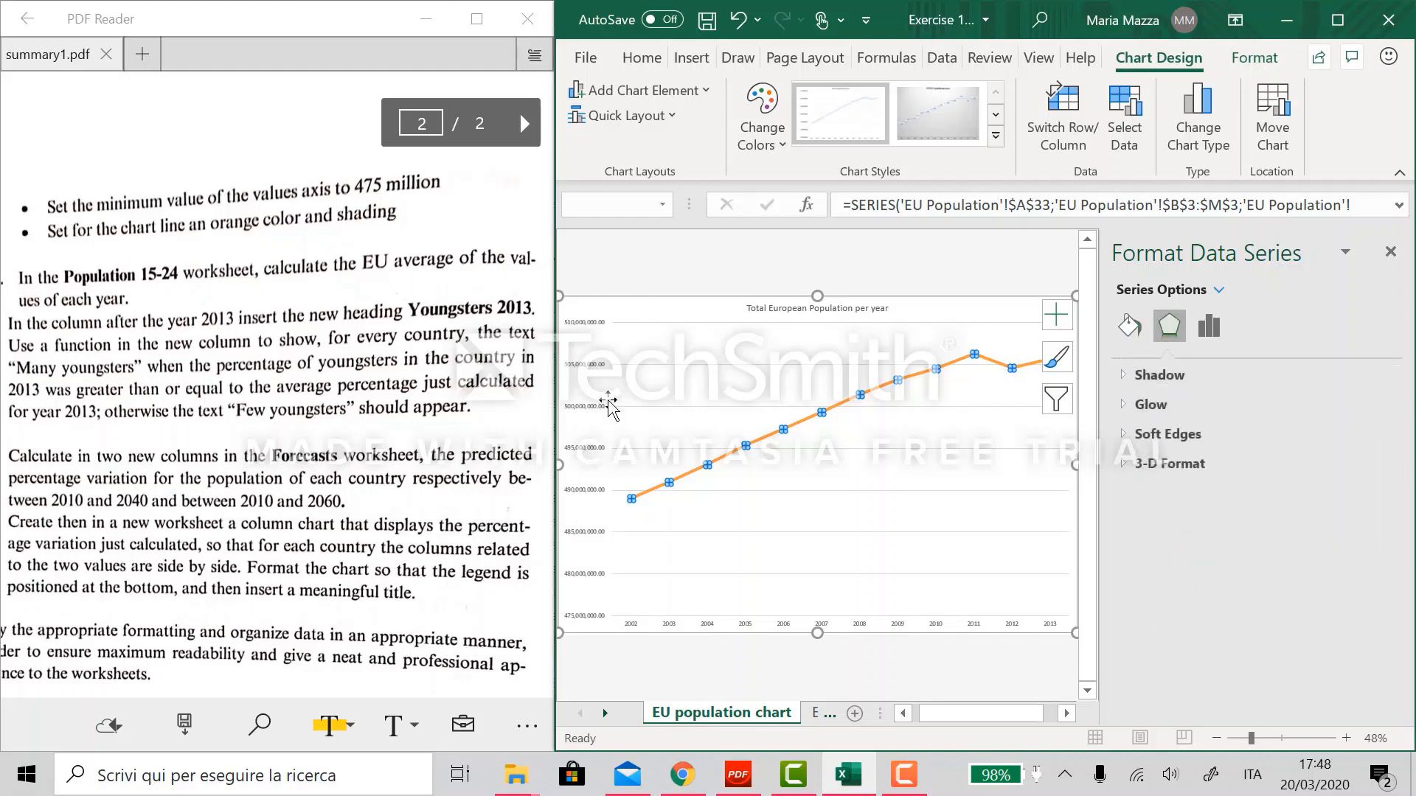
{"action": "left_click", "coordinate": [1214, 373]}
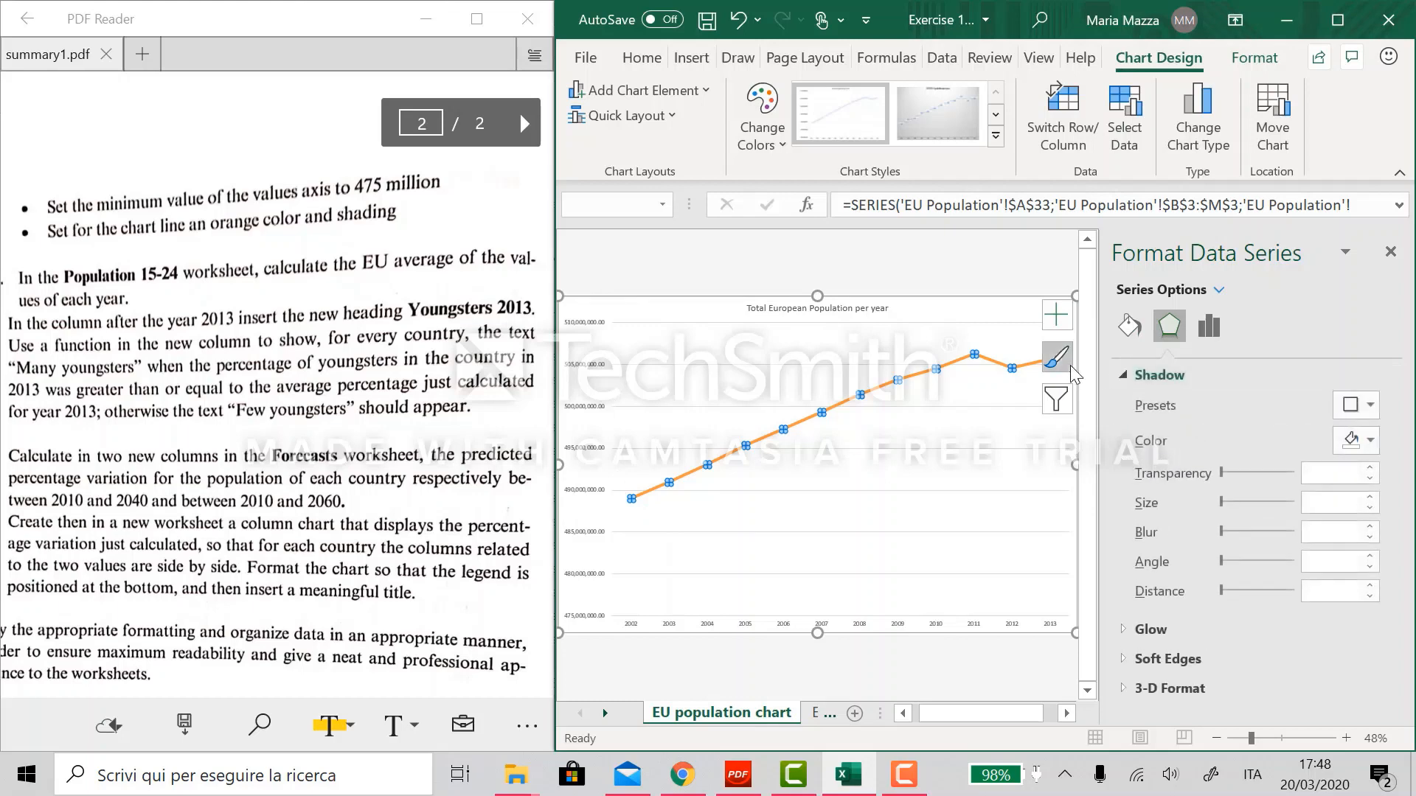
{"action": "left_click", "coordinate": [1370, 405]}
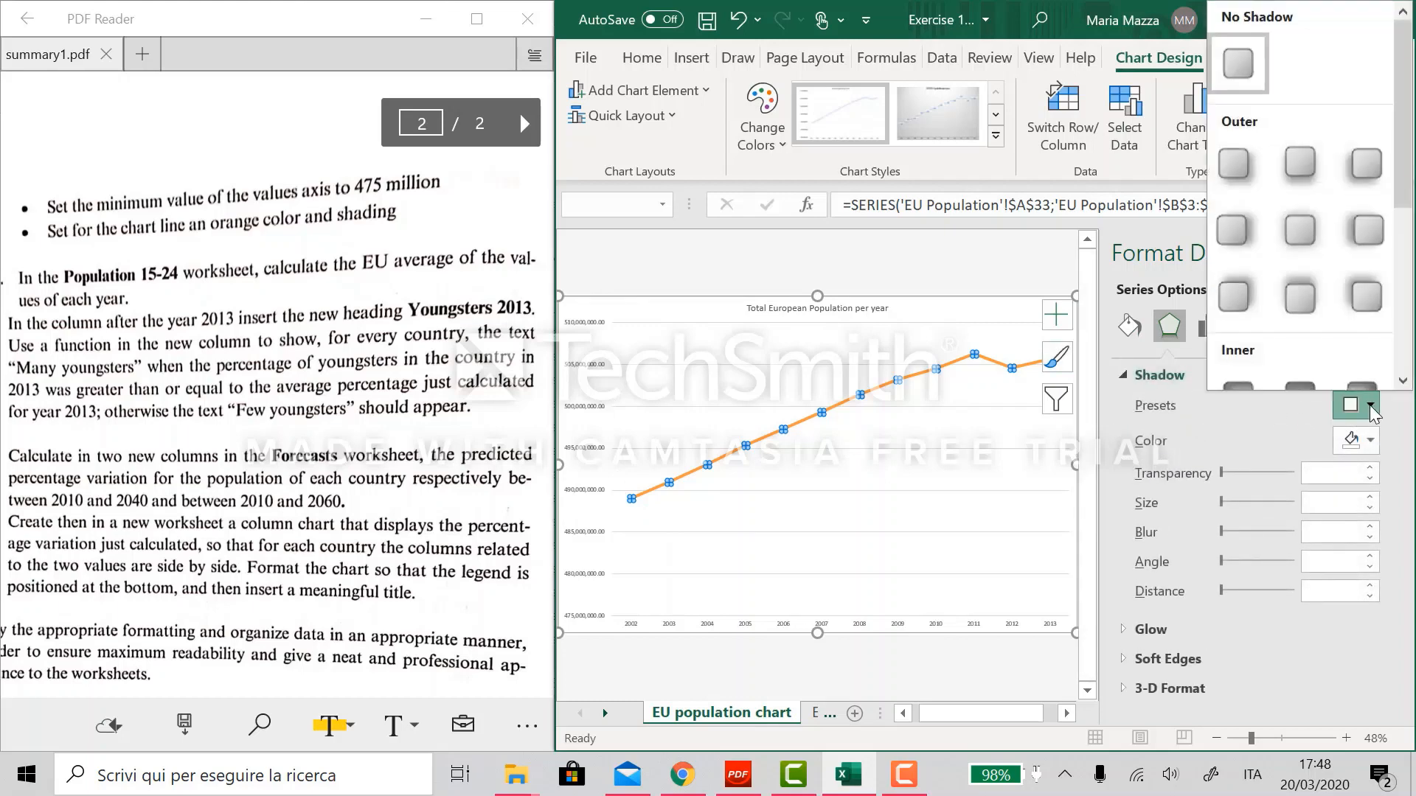
{"action": "left_click", "coordinate": [1316, 293]}
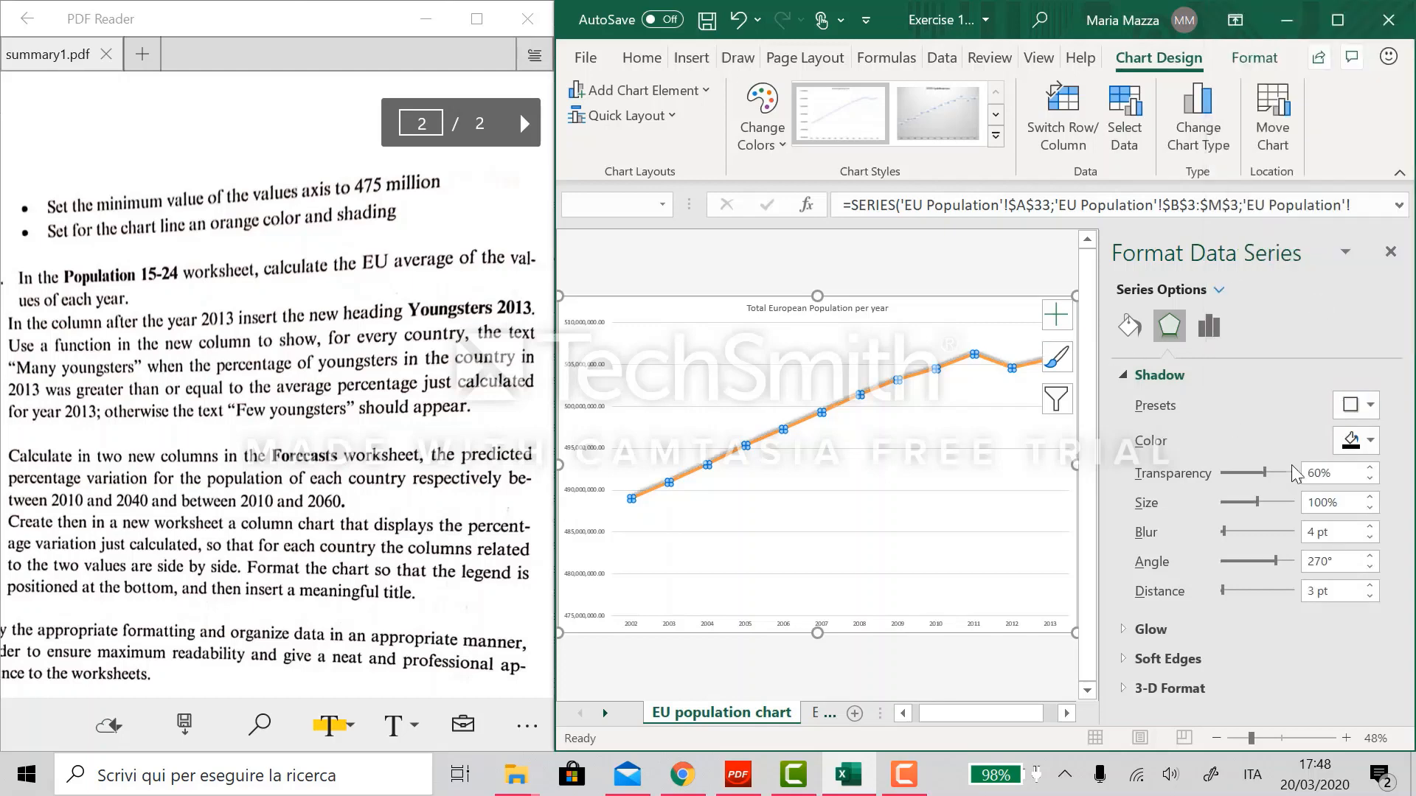
{"action": "left_click", "coordinate": [1000, 574]}
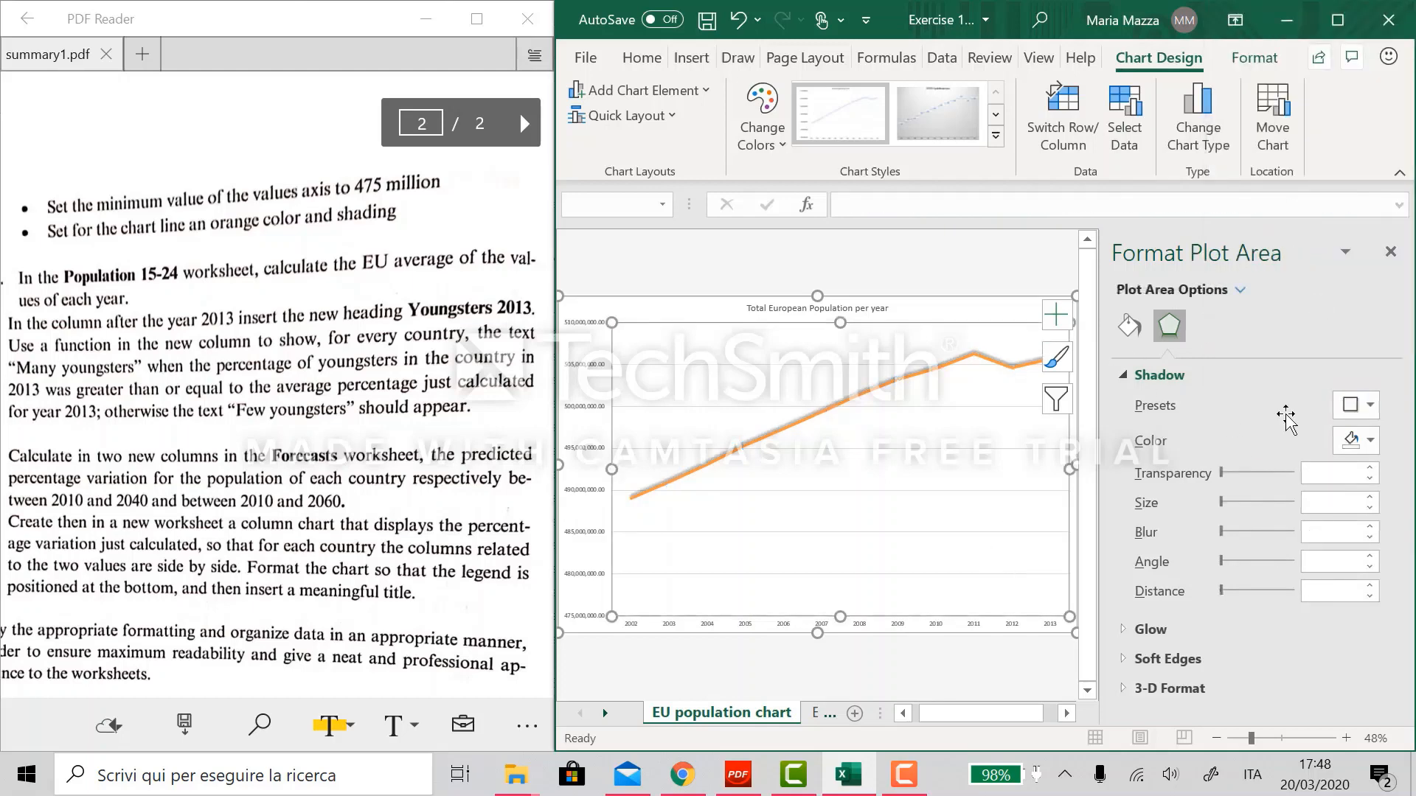
{"action": "left_click", "coordinate": [1391, 251]}
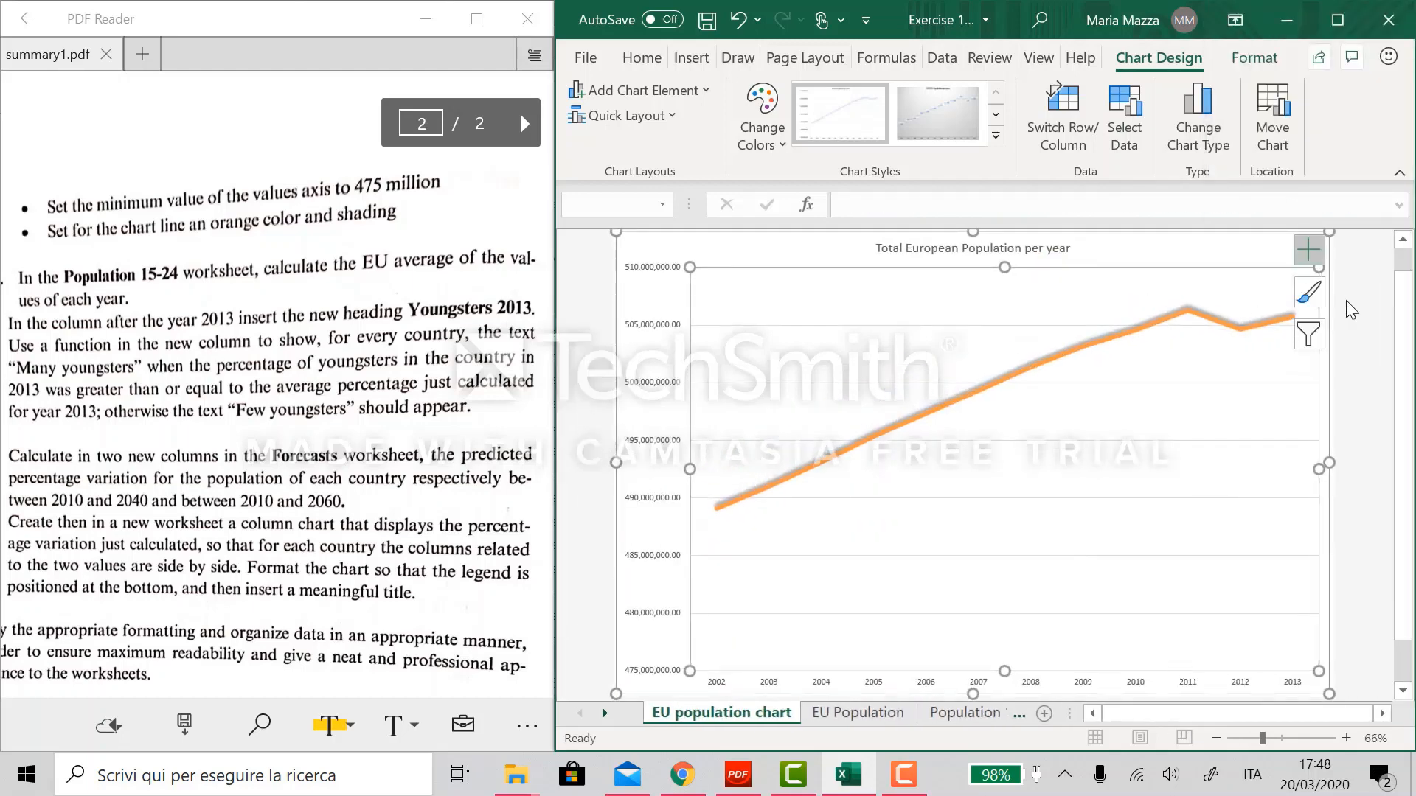
{"action": "left_click", "coordinate": [1375, 325]}
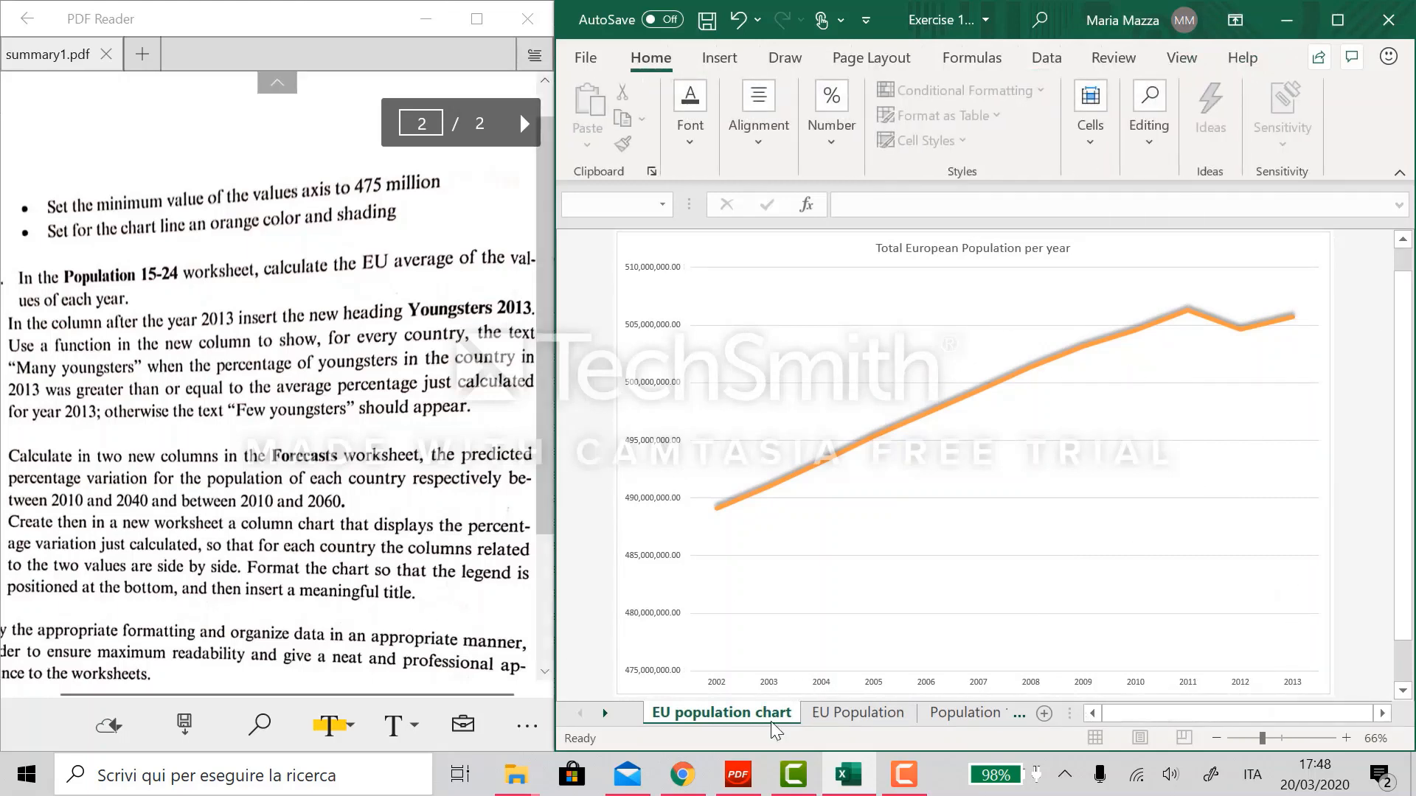
{"action": "left_click", "coordinate": [904, 774]}
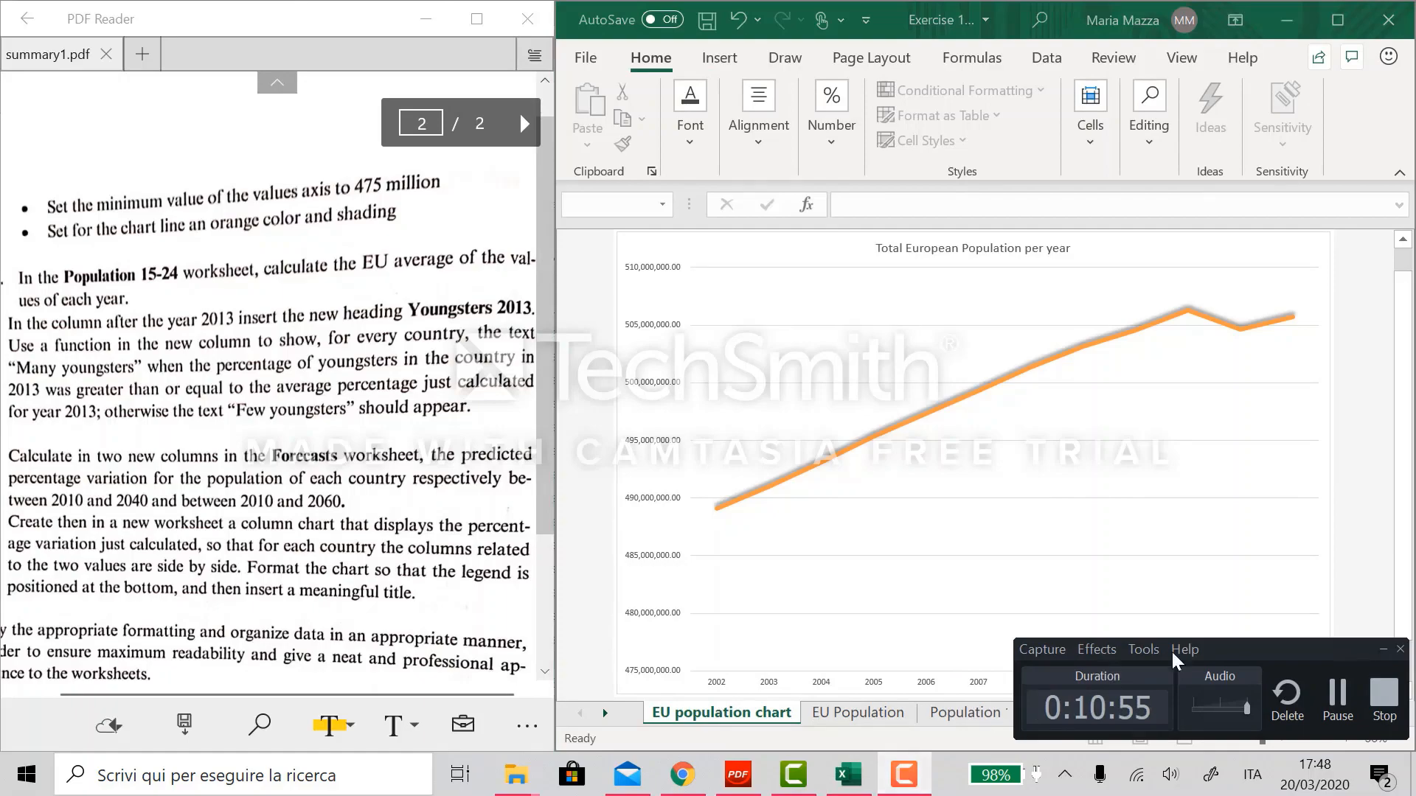